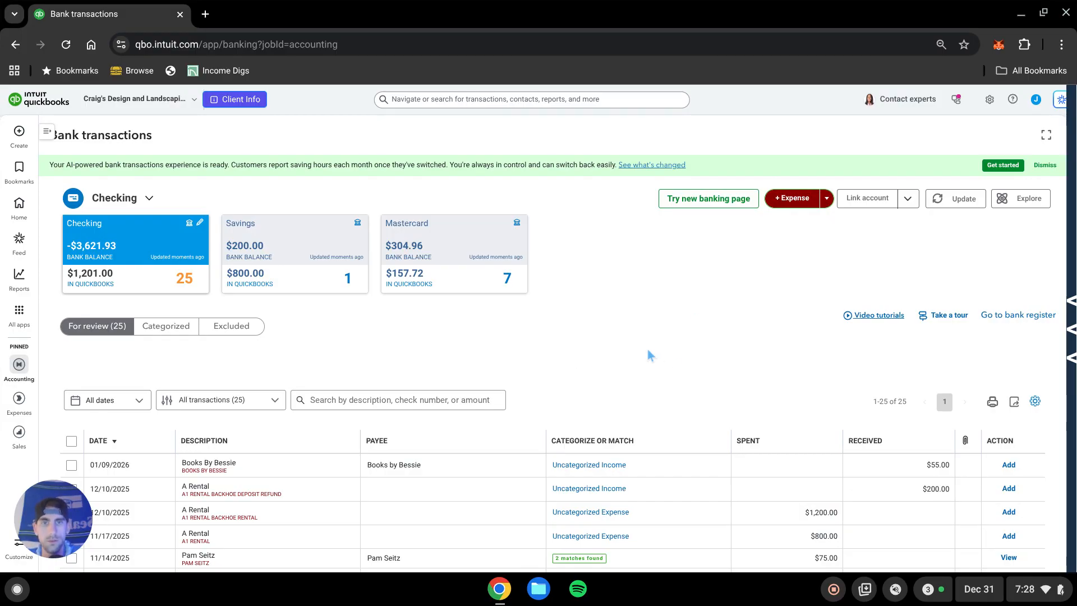
In the Advanced company settings, turn on class tracking and enable the warning when a transaction isn't assigned a class.
scroll(685, 328, down, 2)
scroll(688, 329, up, 2)
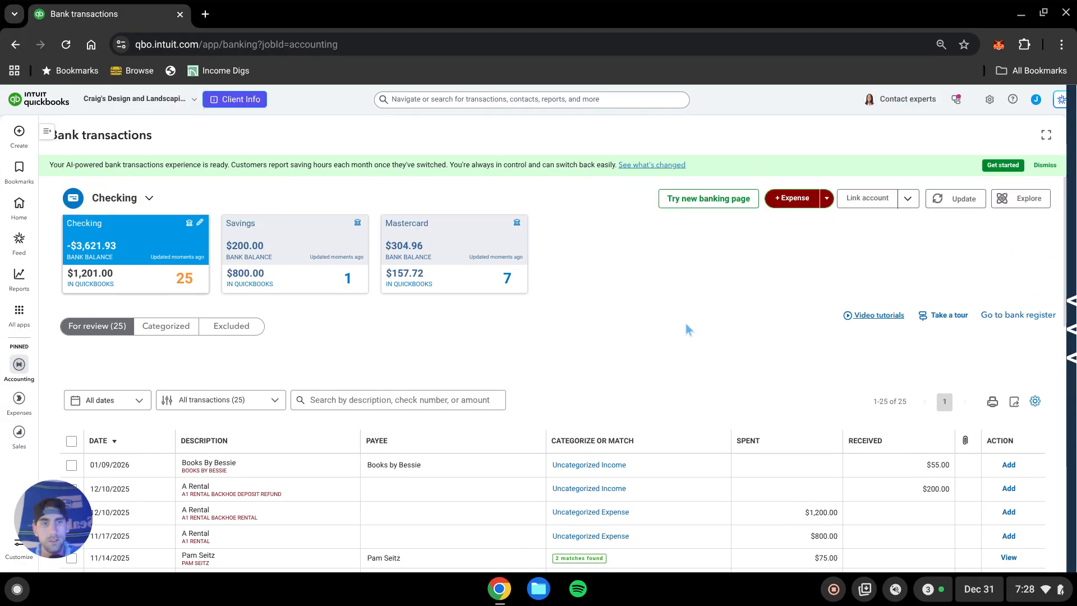
click(989, 102)
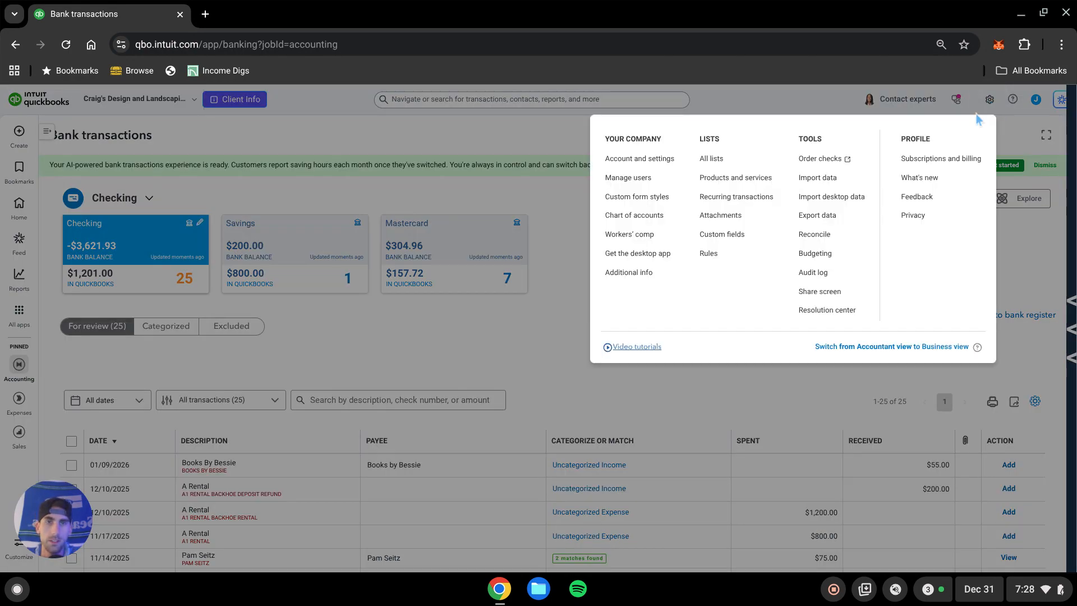
click(654, 164)
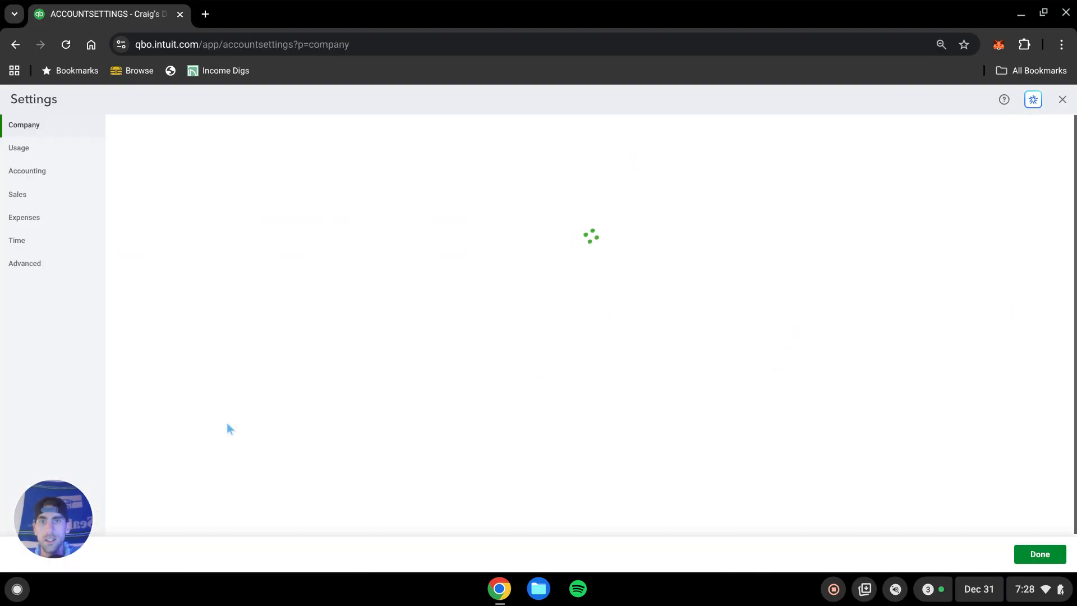
click(29, 265)
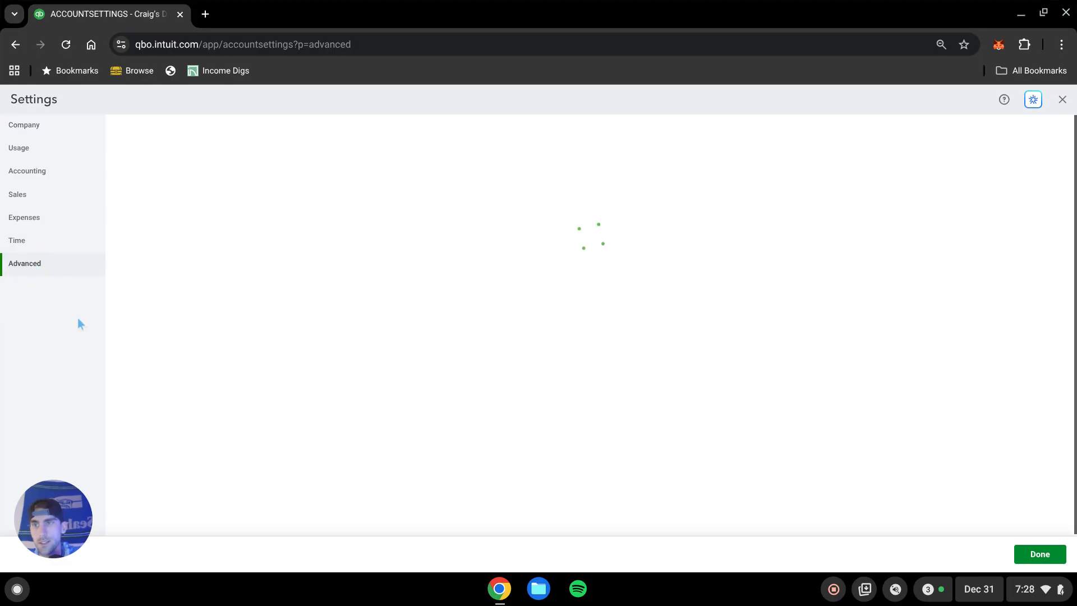
scroll(608, 286, down, 4)
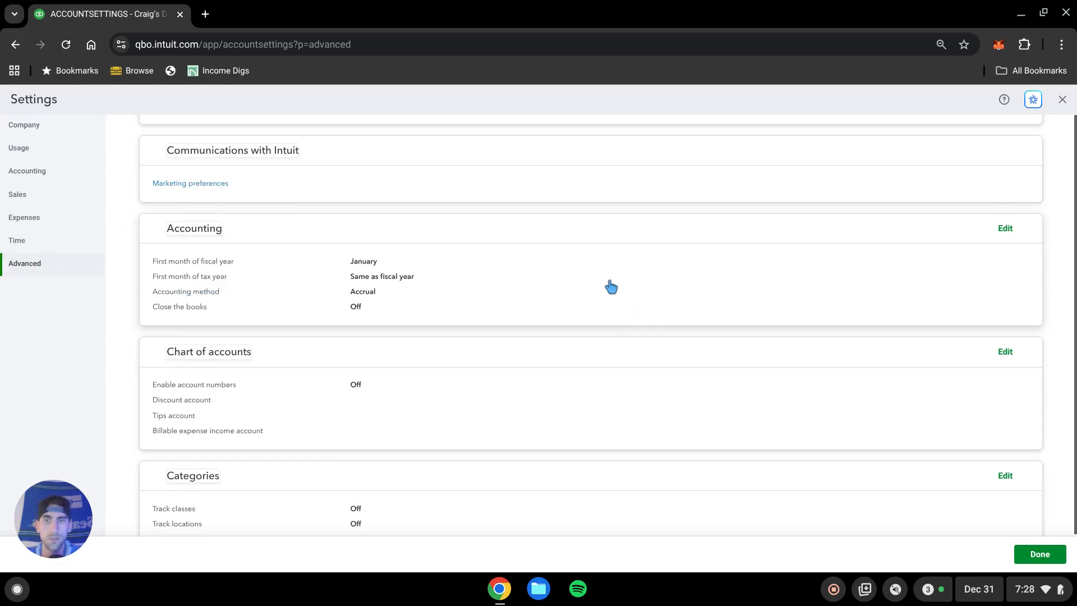
scroll(599, 277, down, 2)
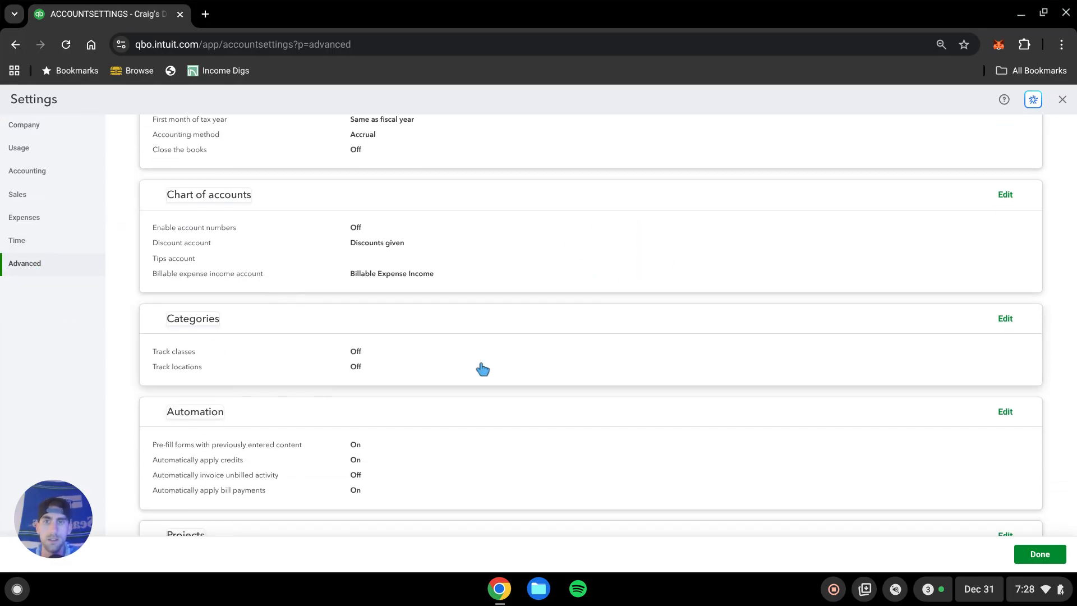
click(513, 346)
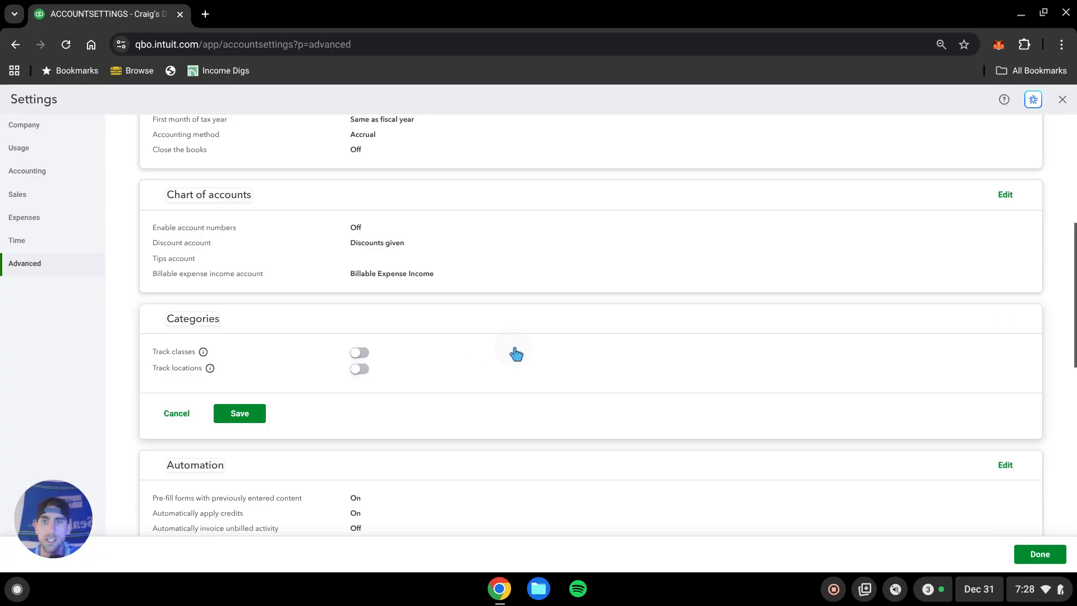
click(359, 353)
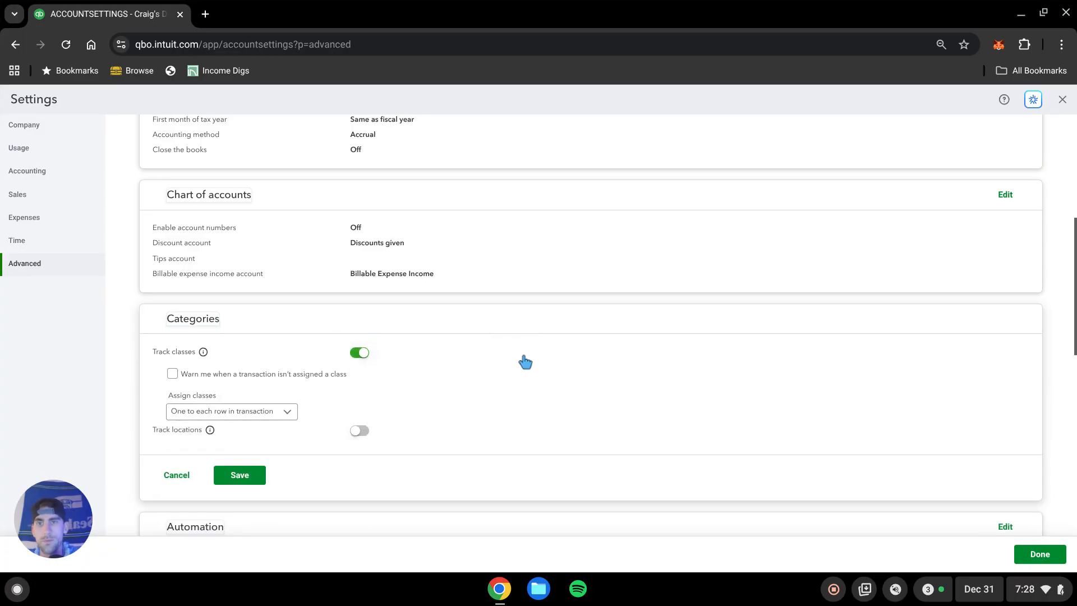
click(172, 374)
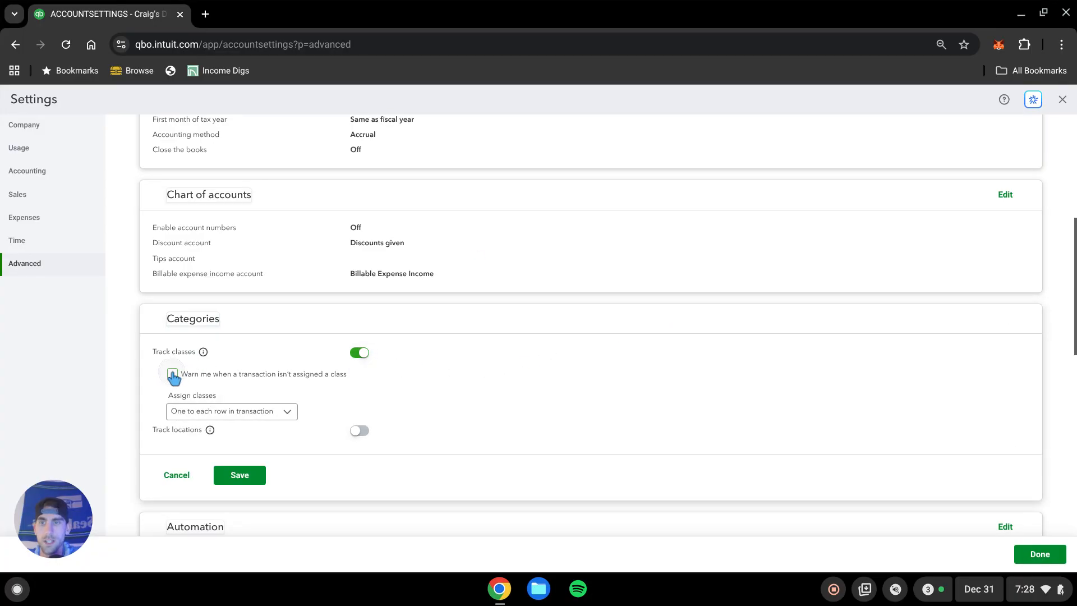
Turn on location tracking with the location label Business, save the categories settings and close settings.
scroll(481, 380, down, 2)
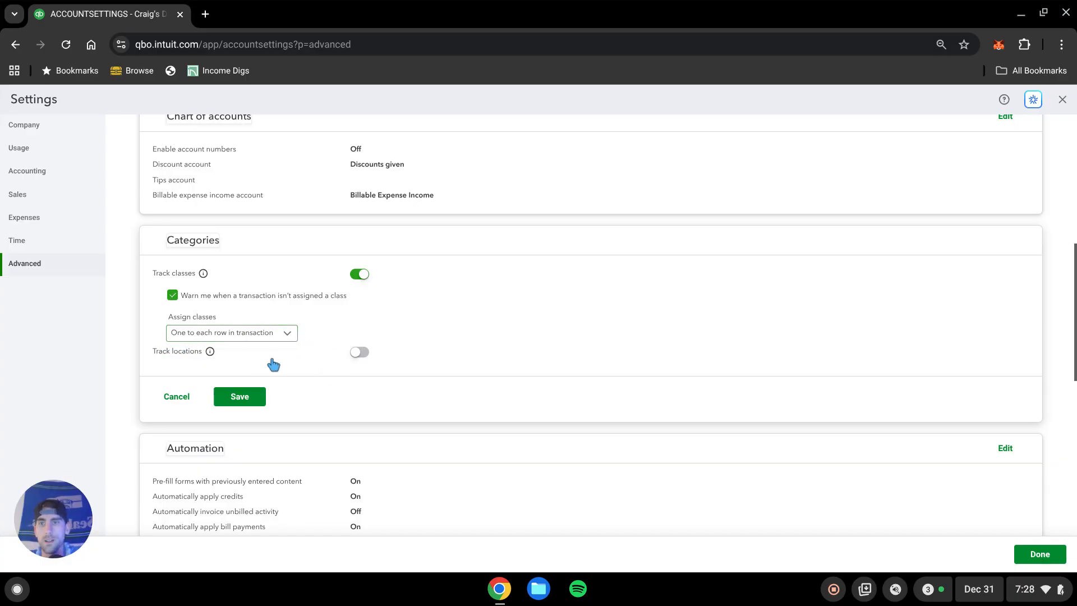
click(360, 353)
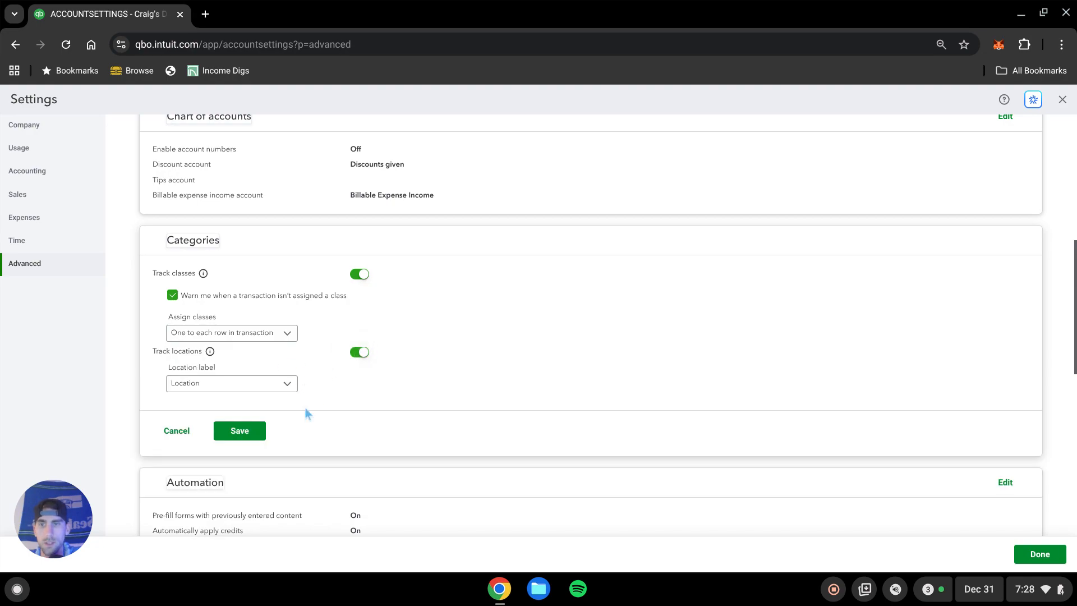
click(285, 390)
click(247, 408)
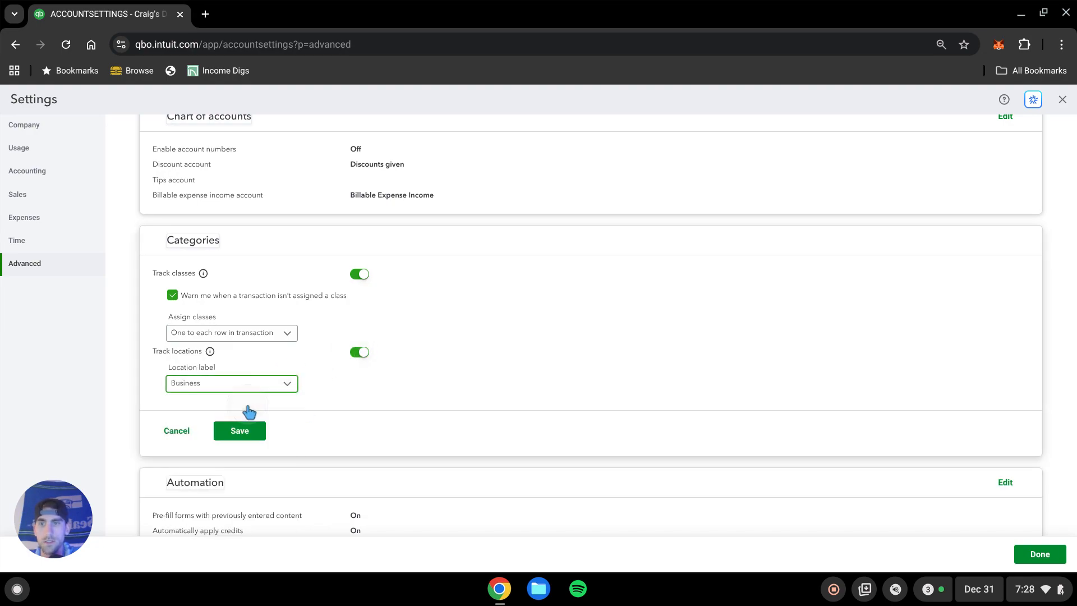
click(238, 431)
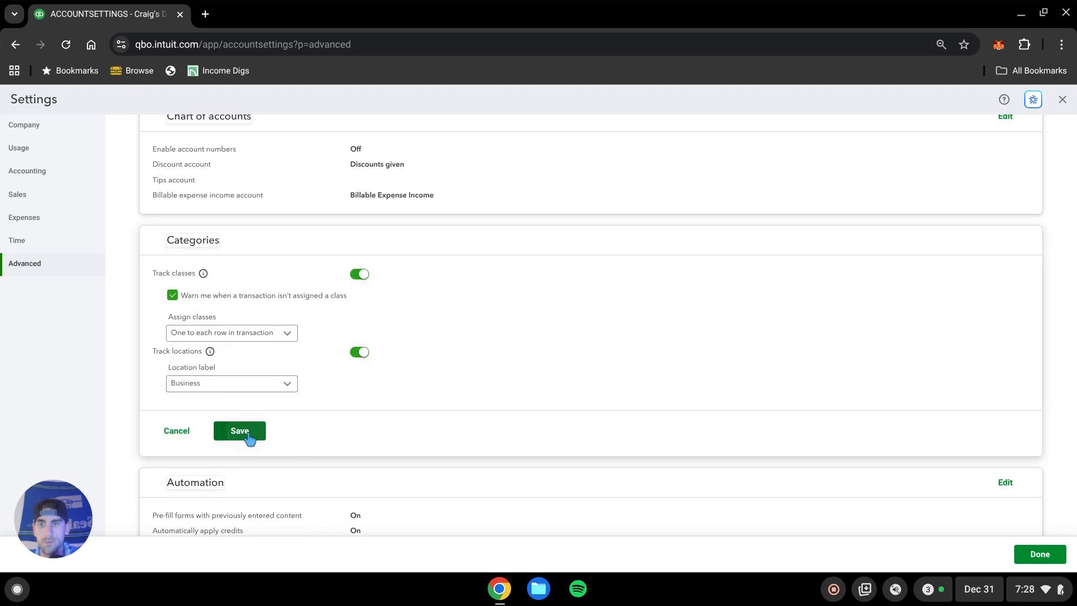
click(1035, 556)
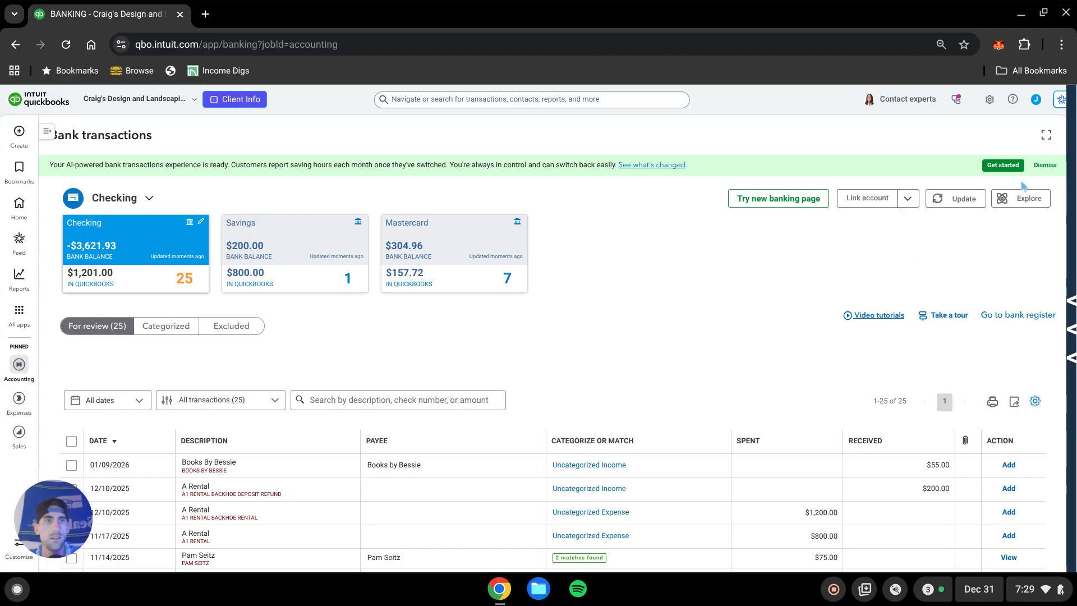
Open the Locations list and create a new location named Business A.
click(988, 101)
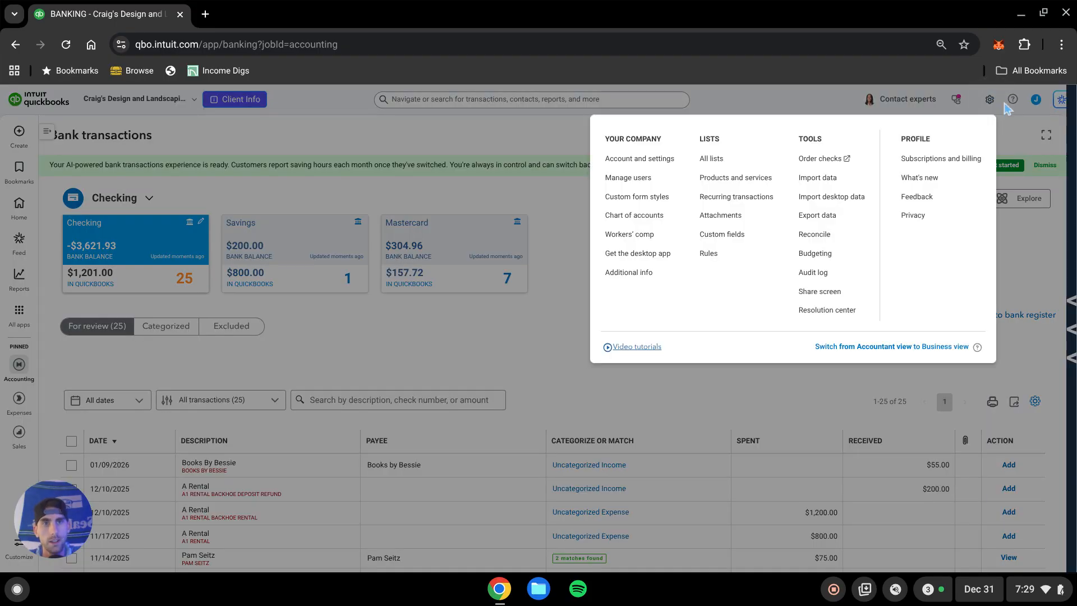
click(721, 162)
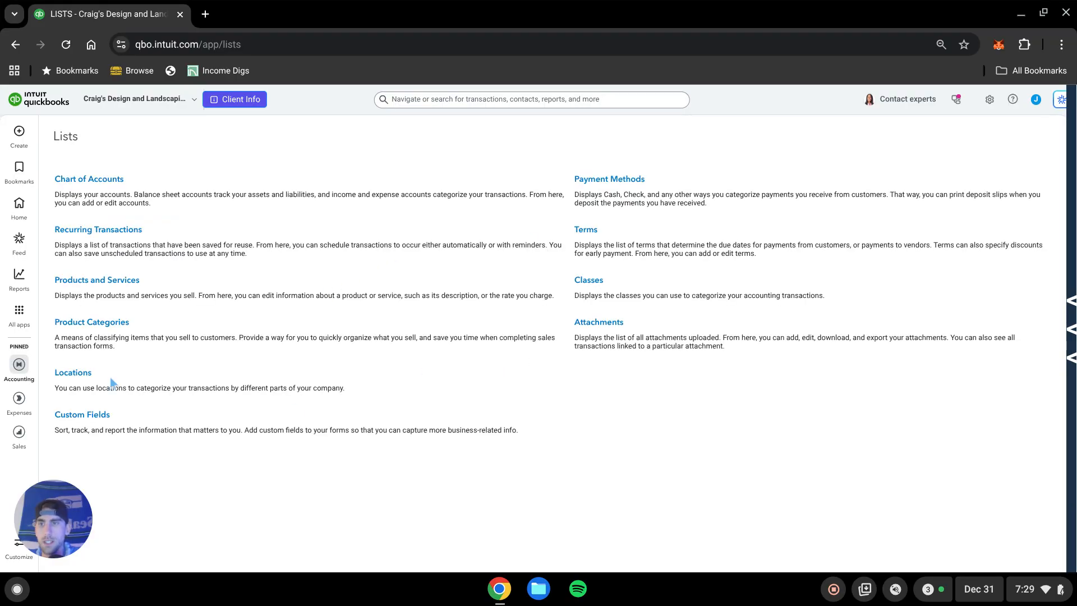
click(83, 374)
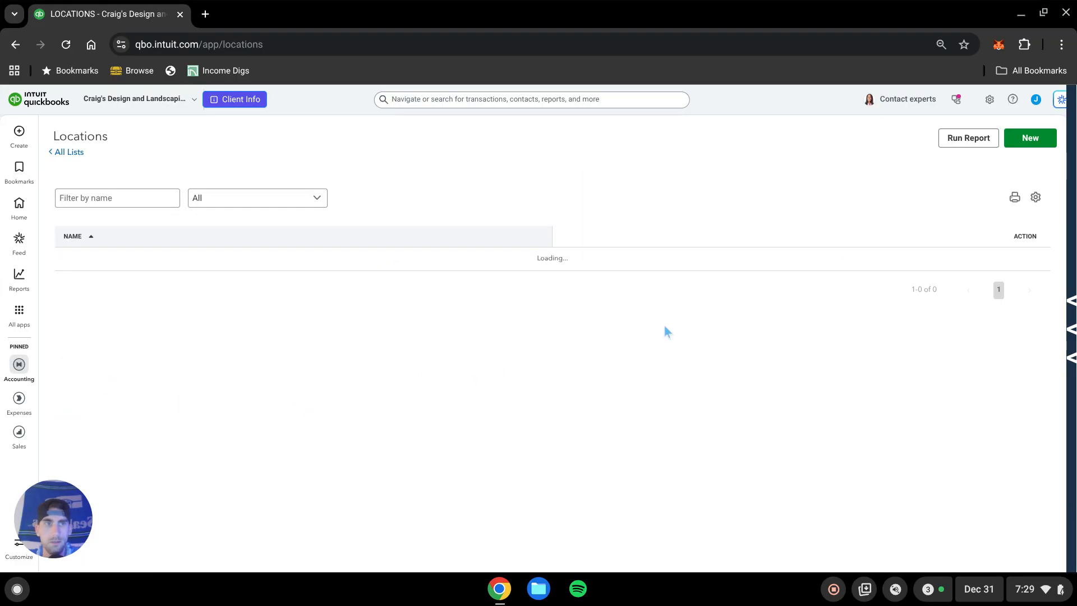
click(1029, 138)
click(397, 255)
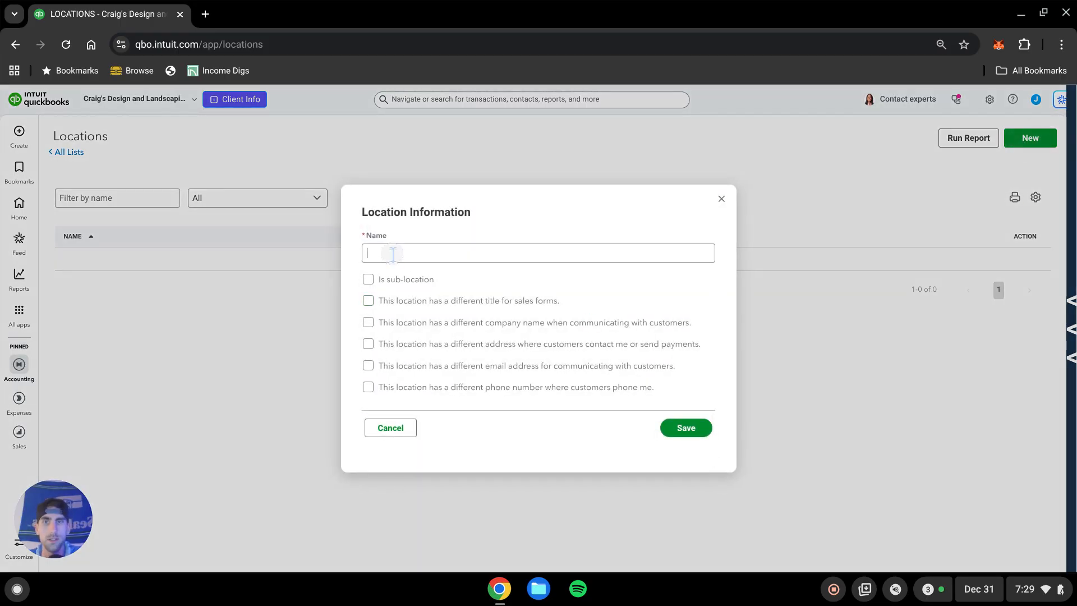
text(Business A)
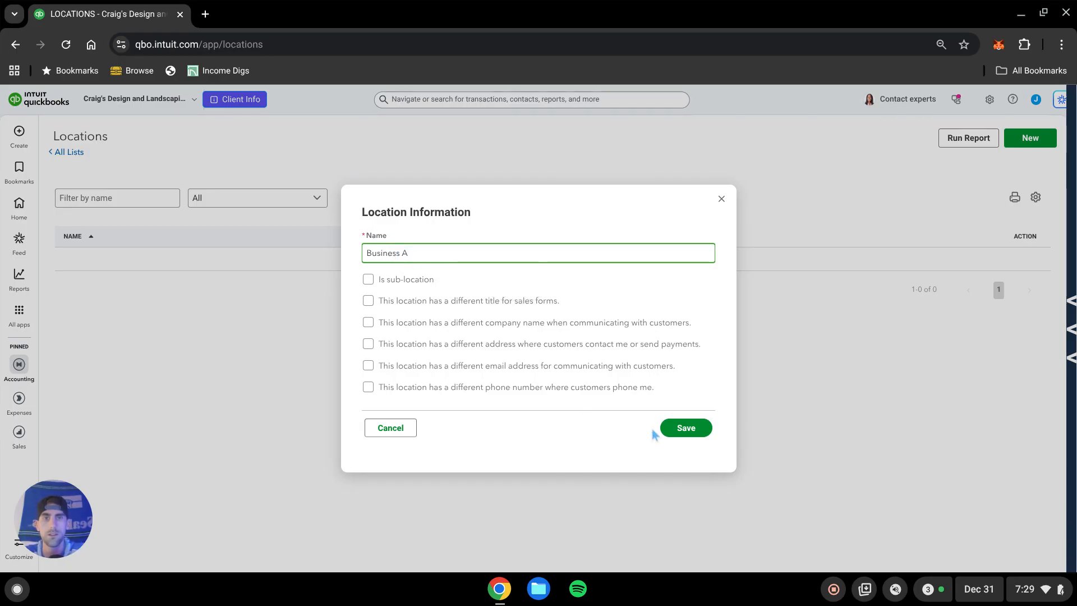
click(684, 428)
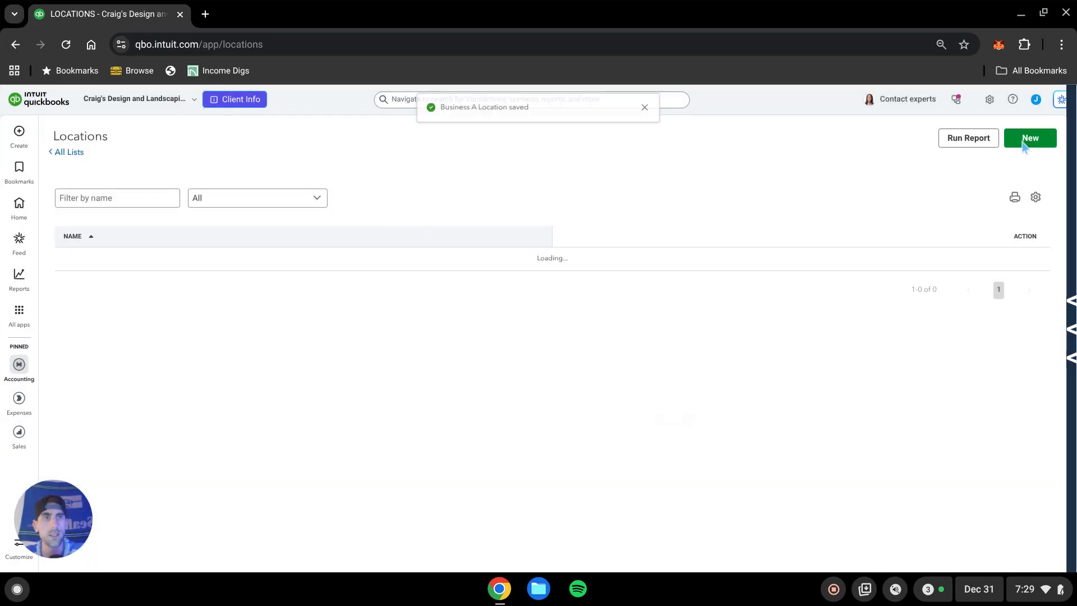
Create a second location named Business B.
click(1026, 140)
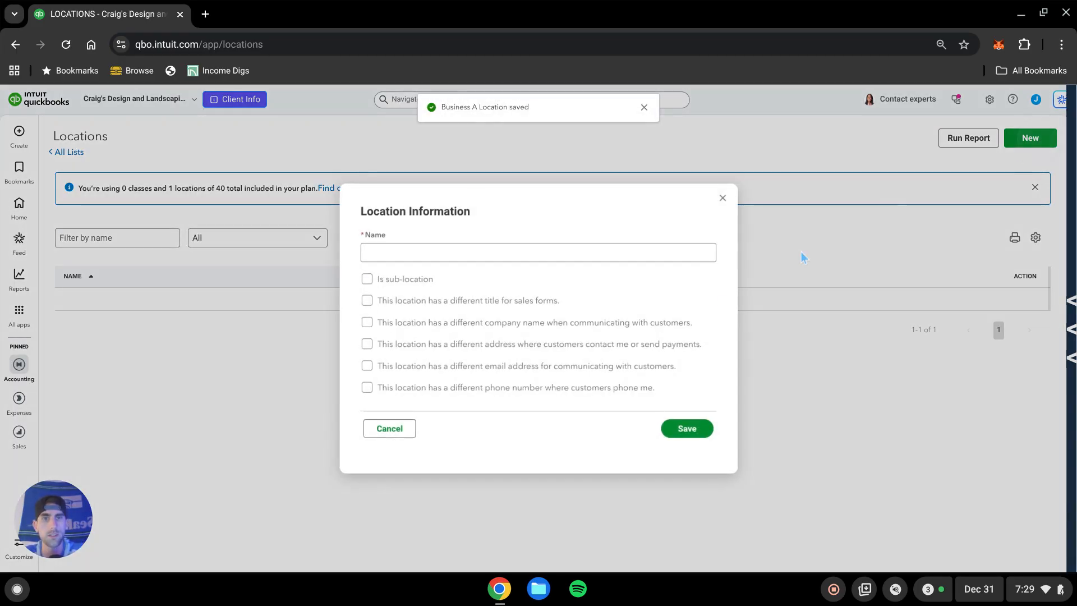
click(441, 253)
text(B)
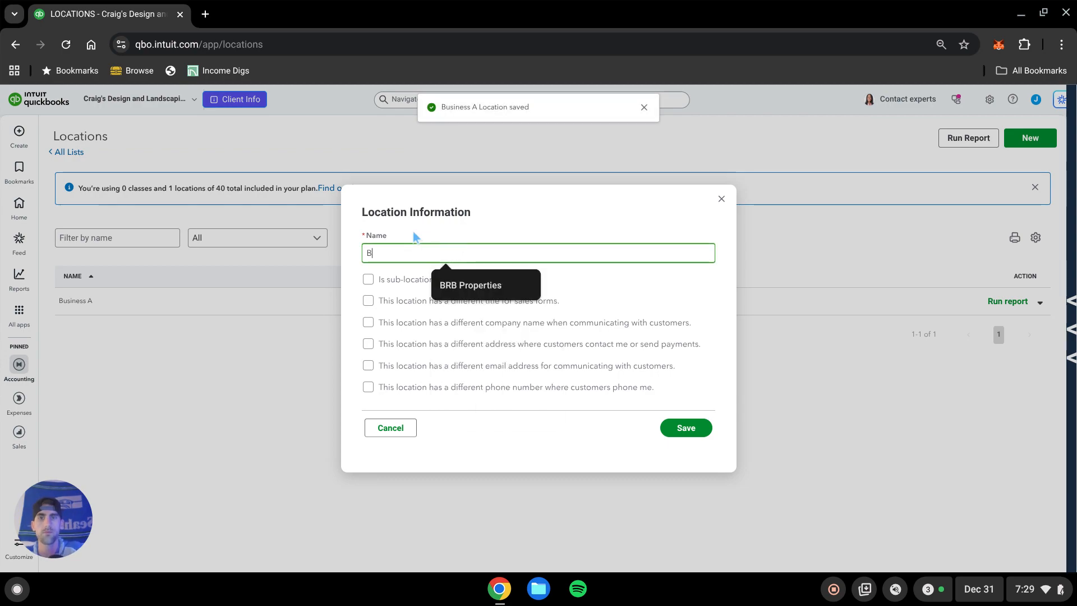
text(usiness B)
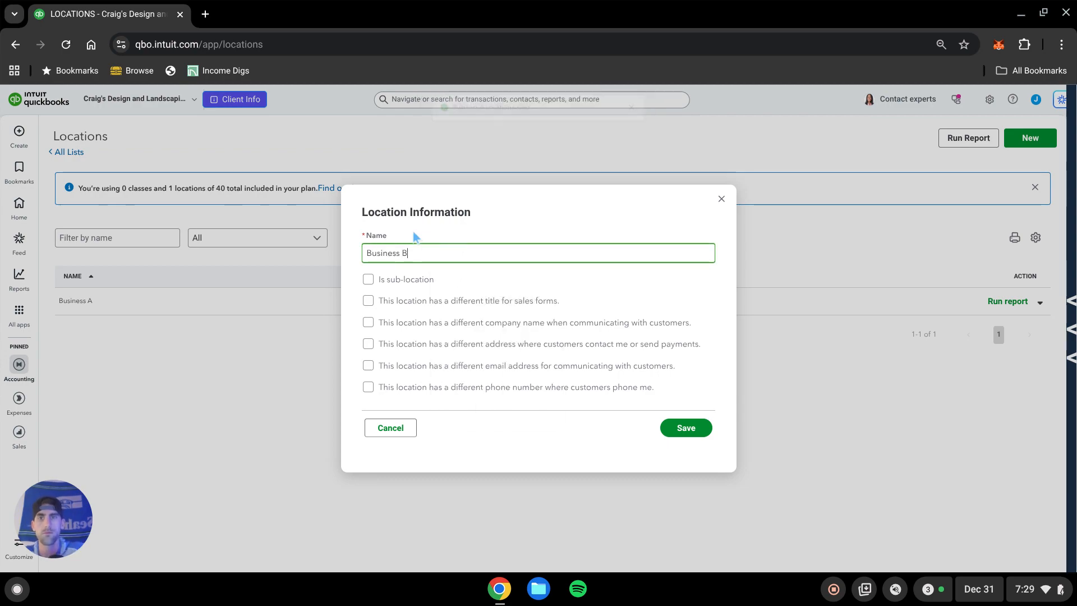
click(689, 430)
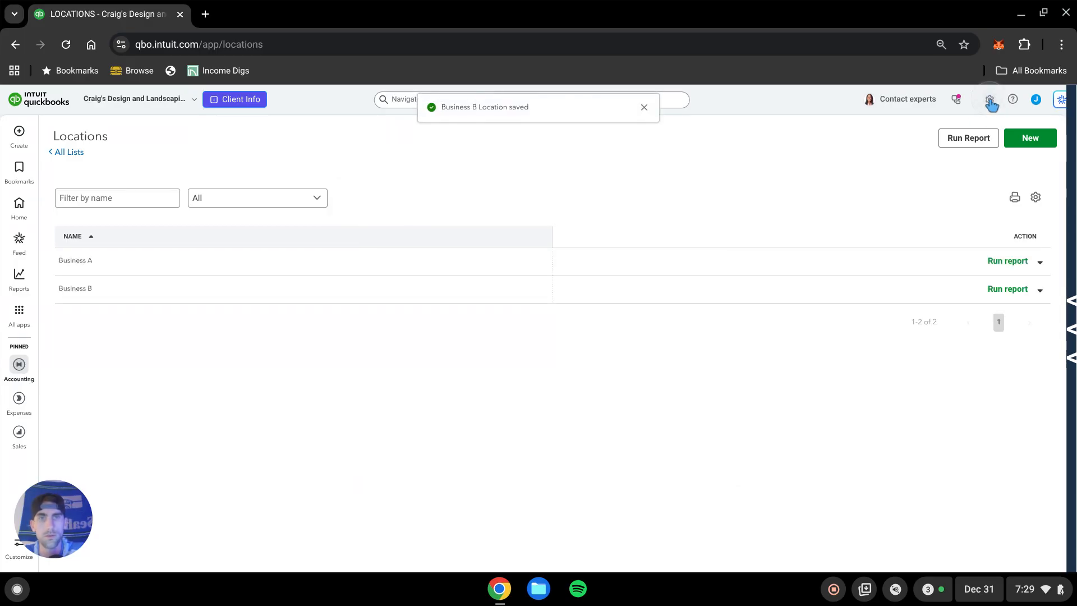
Open the Classes list and create a new class named Rental 1.
click(989, 101)
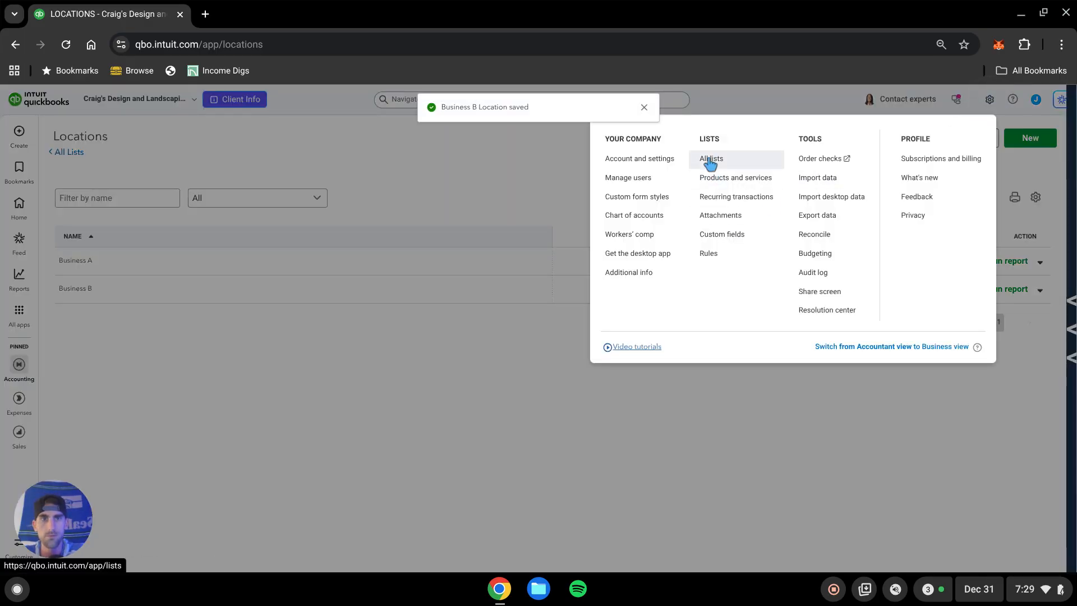
click(709, 161)
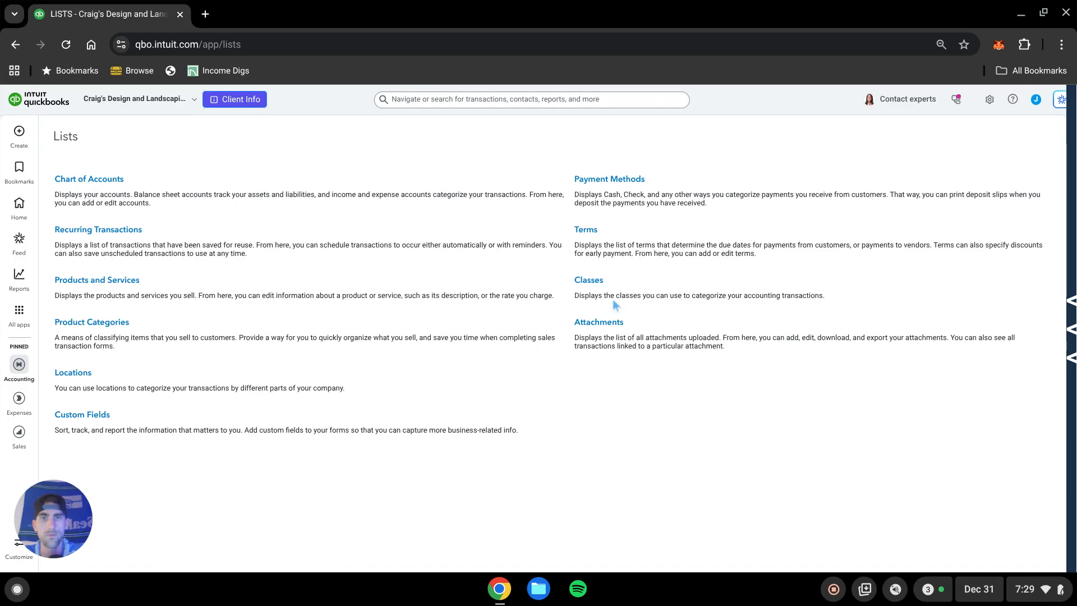
click(594, 282)
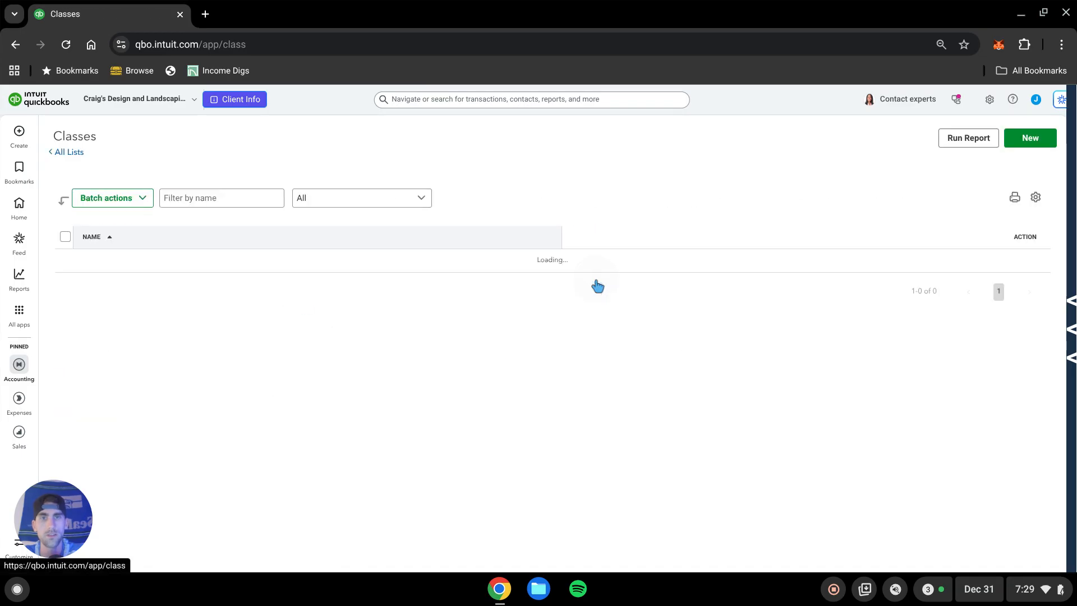
click(1038, 145)
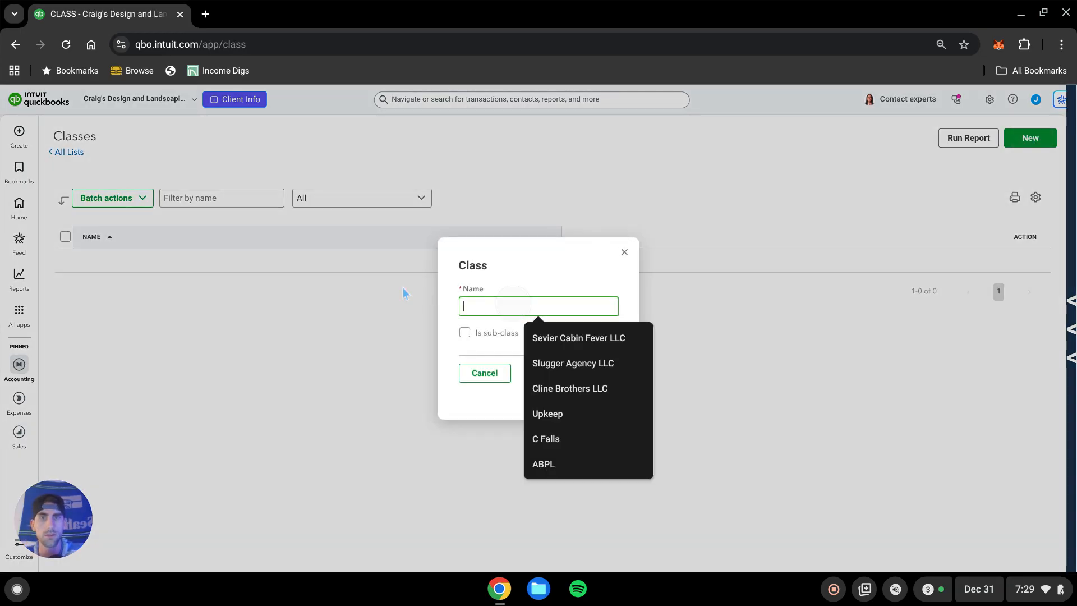
text(Rental 1)
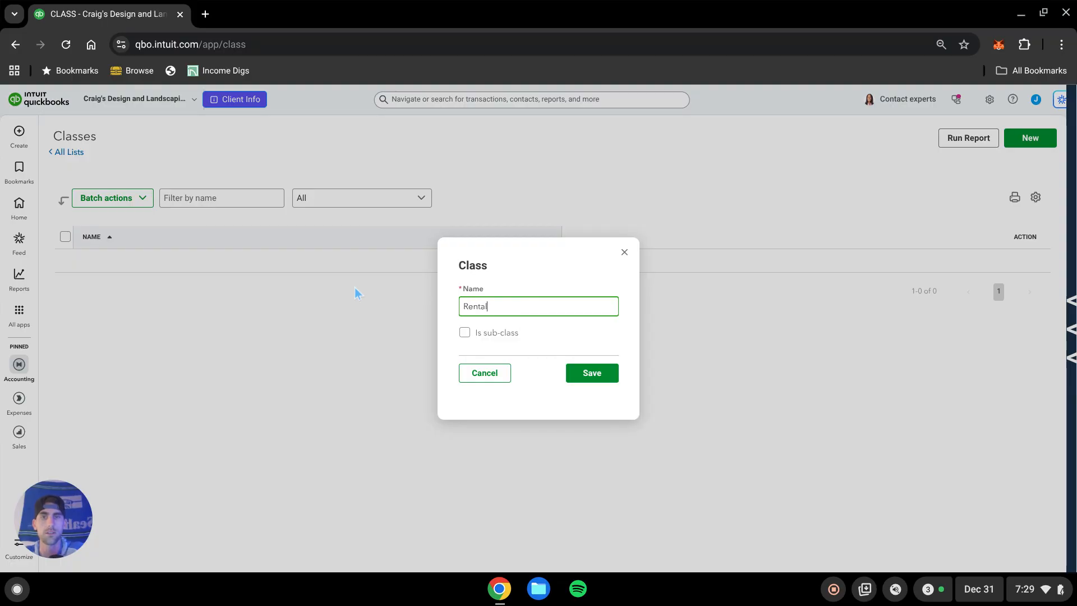
click(584, 380)
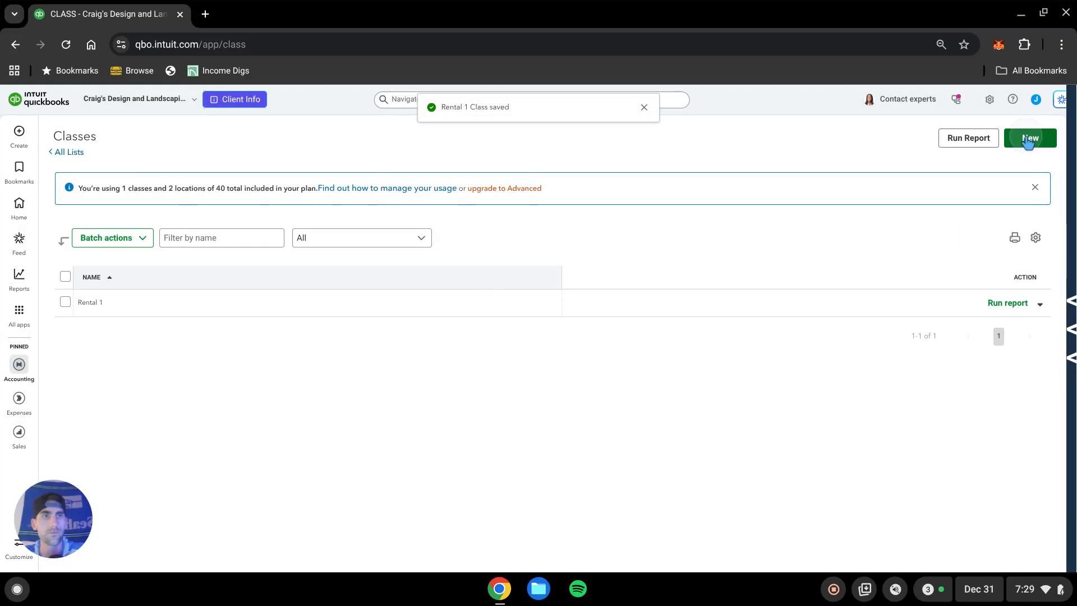
Create another class named Rental 2.
click(1029, 137)
click(581, 300)
text(Rental)
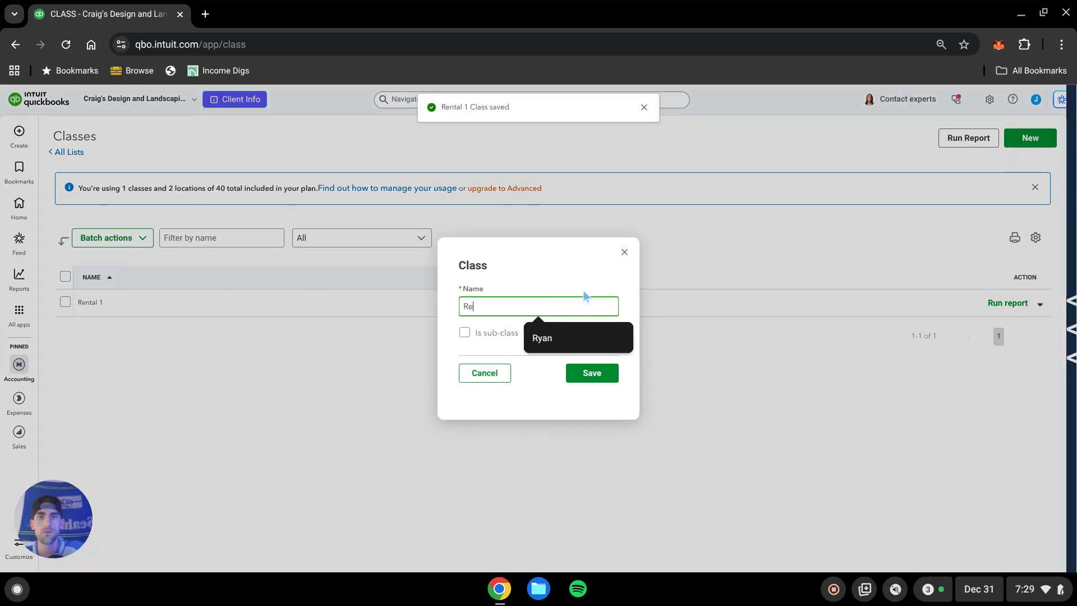
text( 2)
click(589, 378)
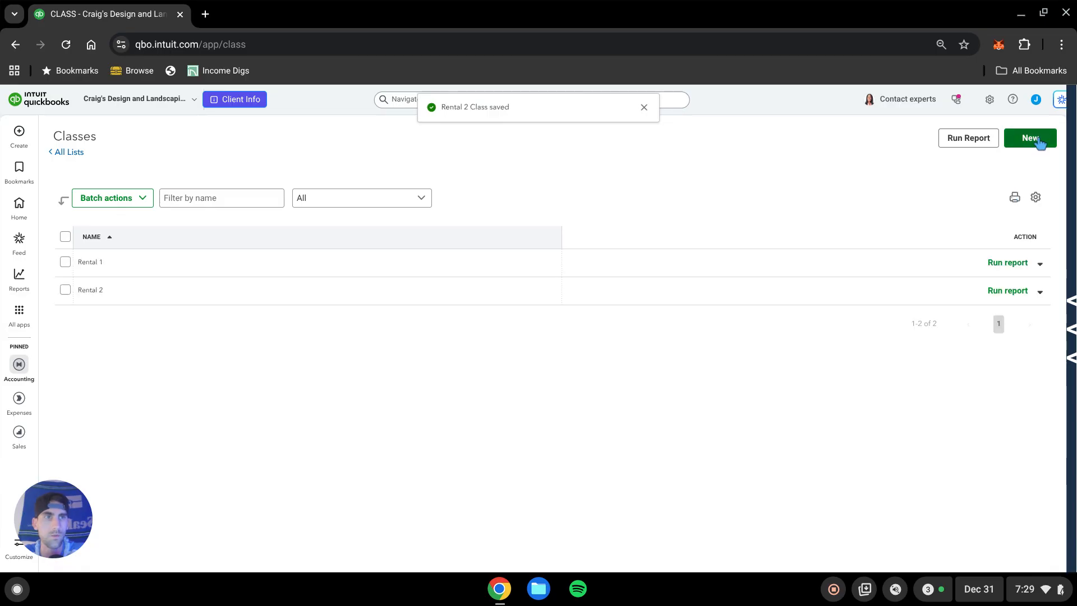
Create a third class named Rental 3.
click(1029, 138)
click(506, 303)
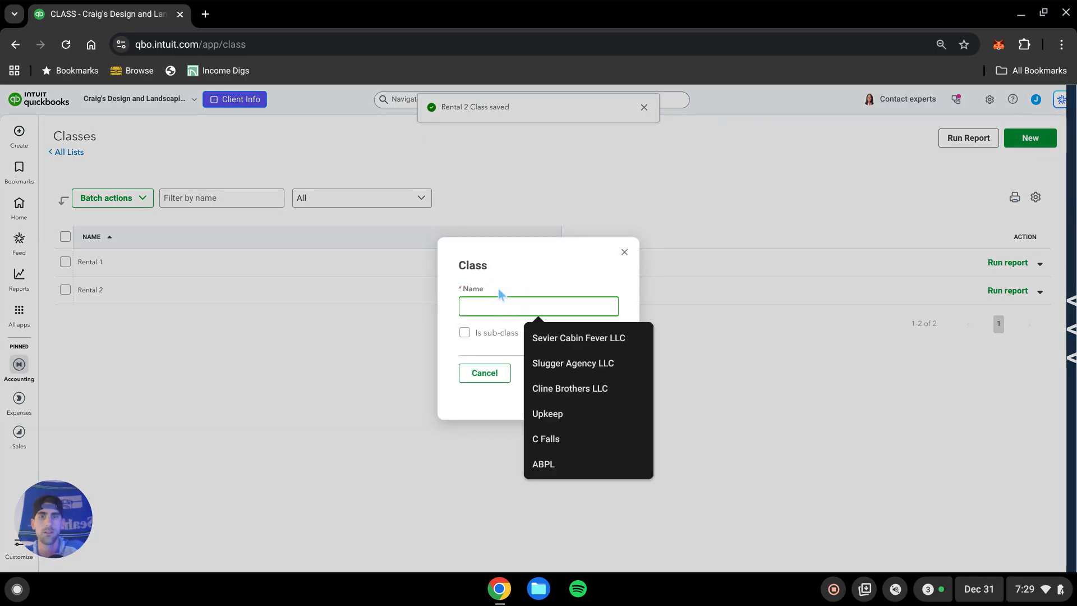
text(Rental 3)
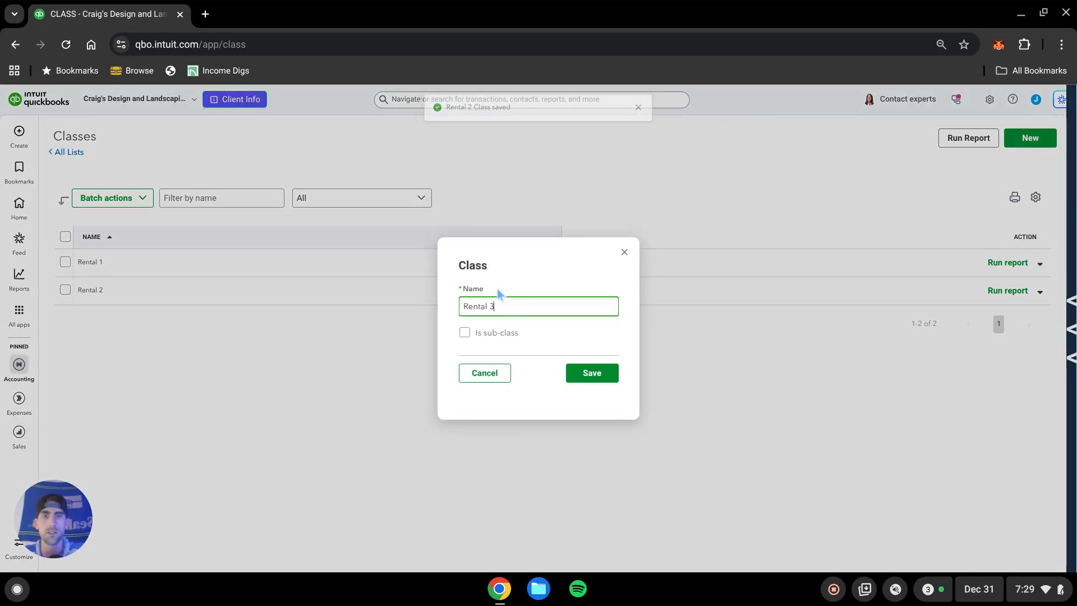
click(585, 375)
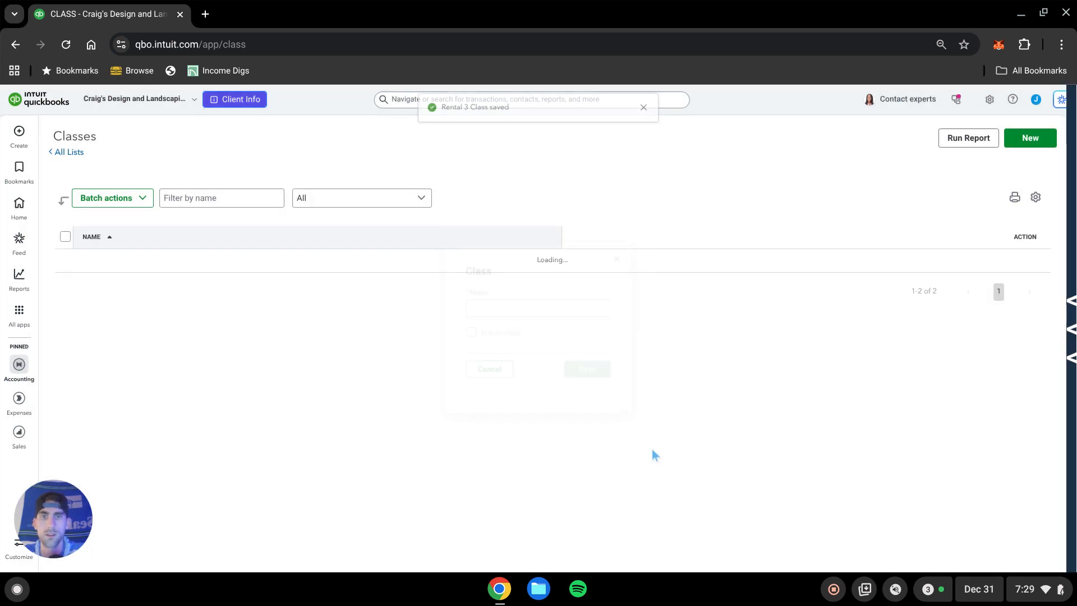
Create a new class named Bus A - General.
click(1031, 139)
click(470, 302)
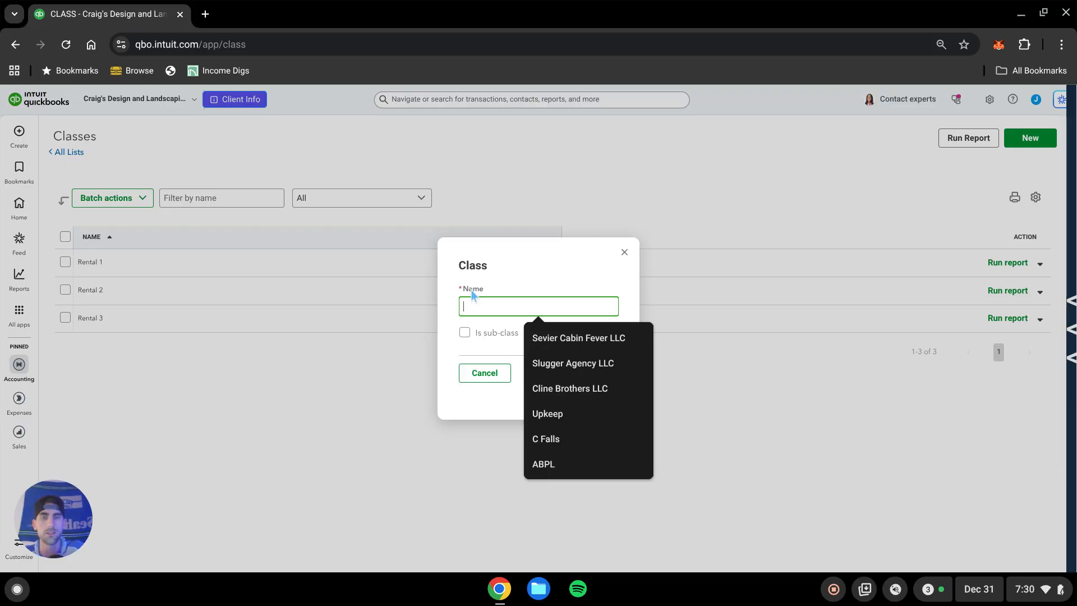
text(Bus)
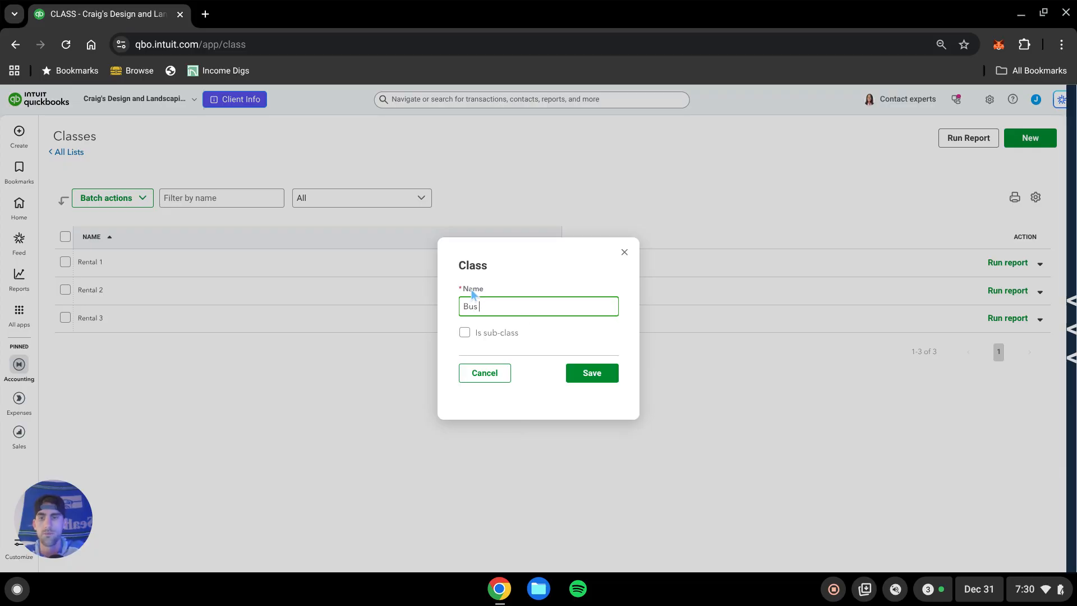
text(iA)
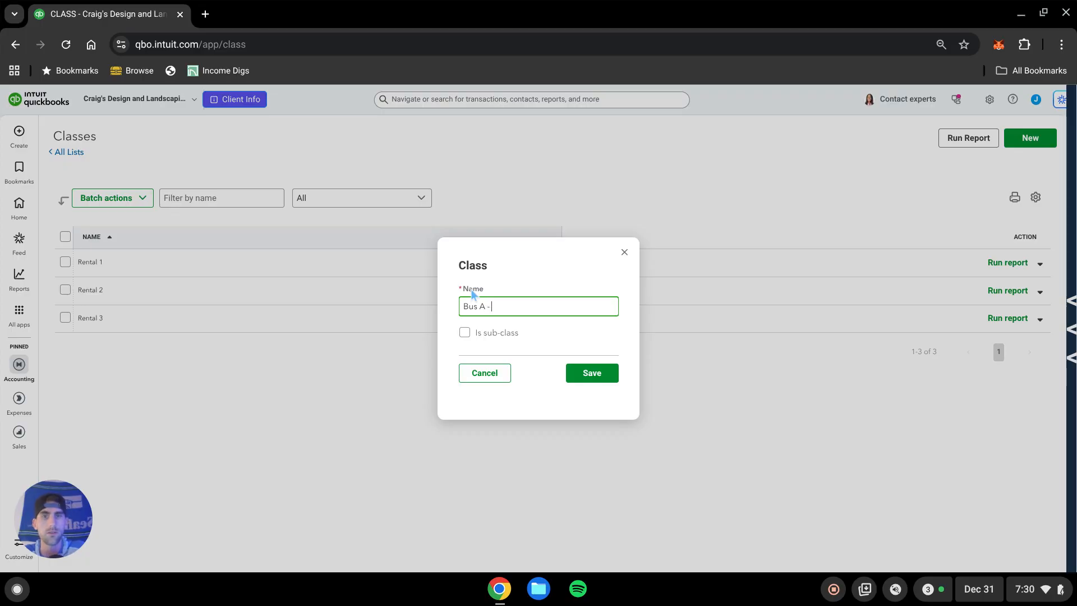
text( - General)
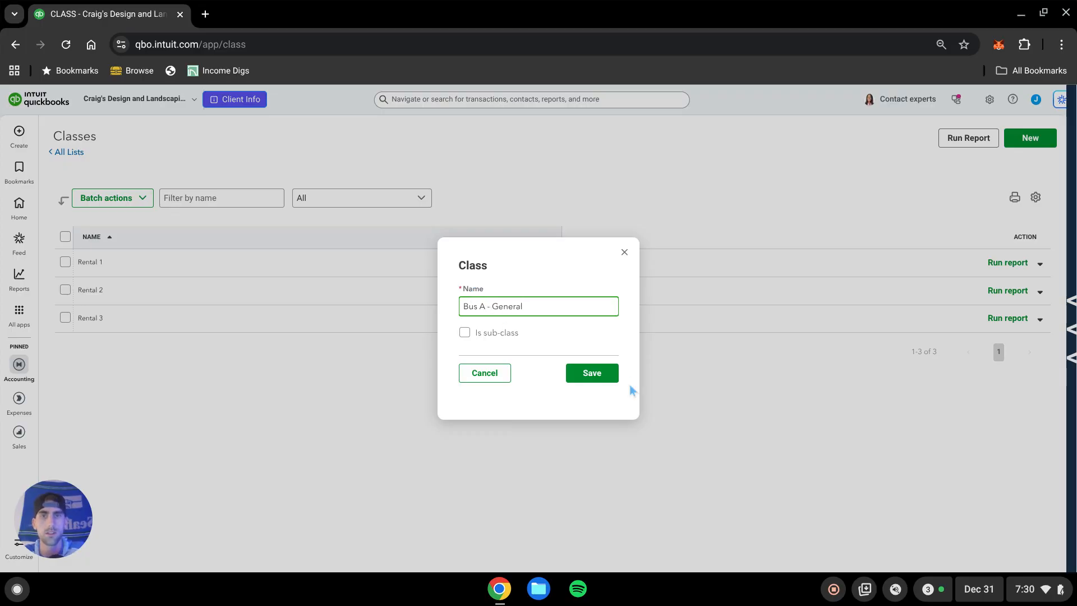
click(606, 376)
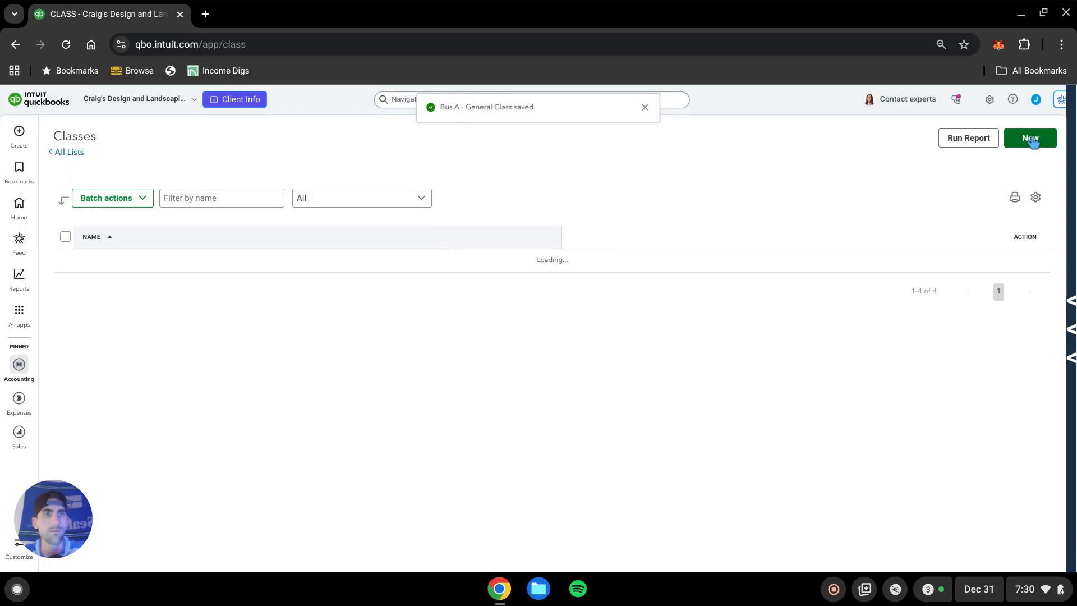
Create another class named Bus B - General.
click(1030, 138)
click(508, 303)
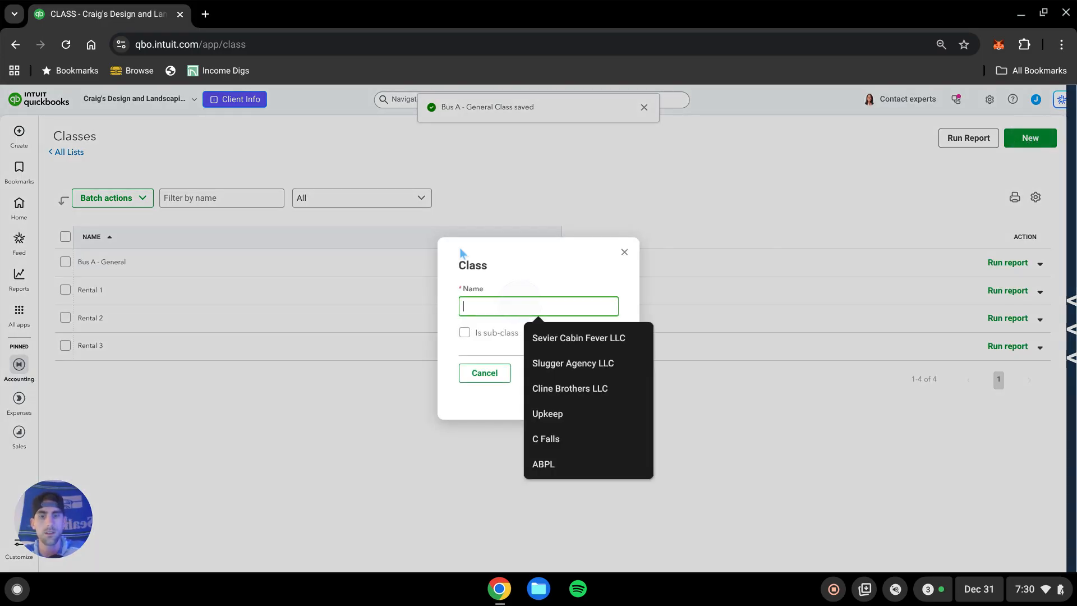
text(Bus B )
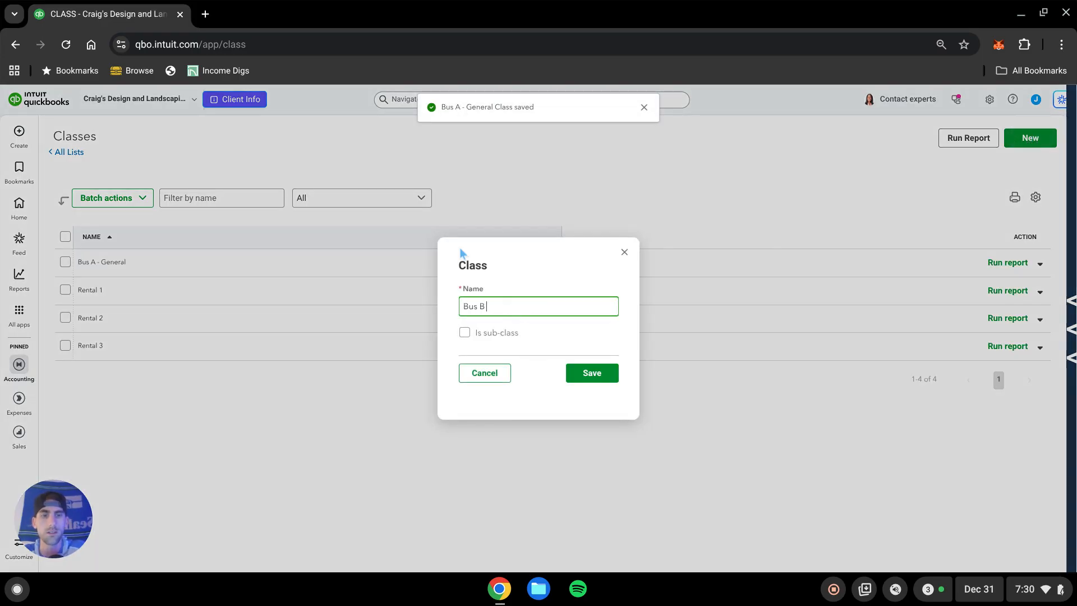
text(- General)
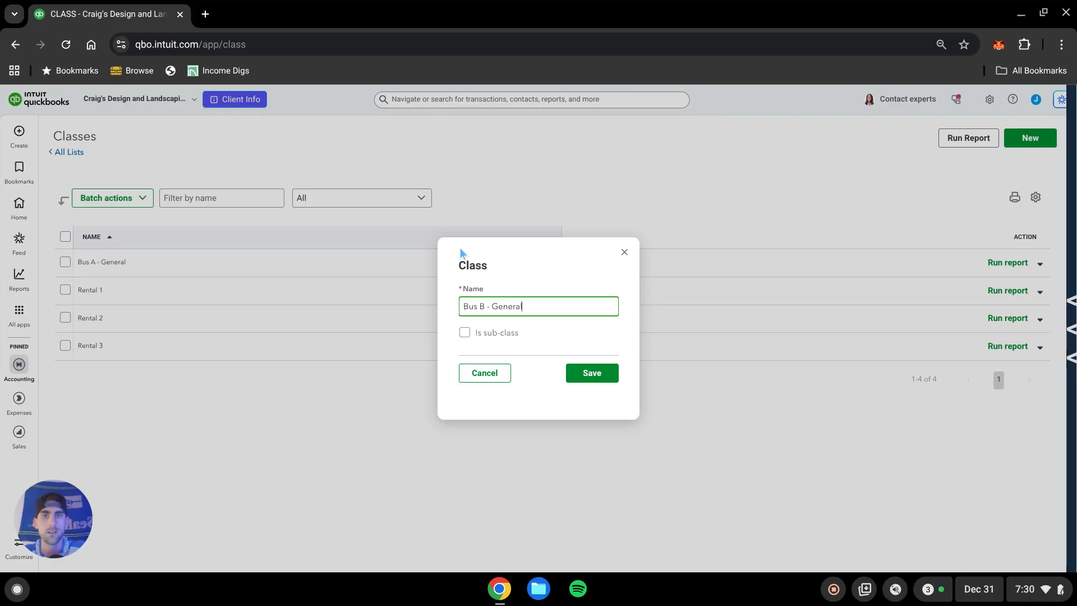
click(587, 376)
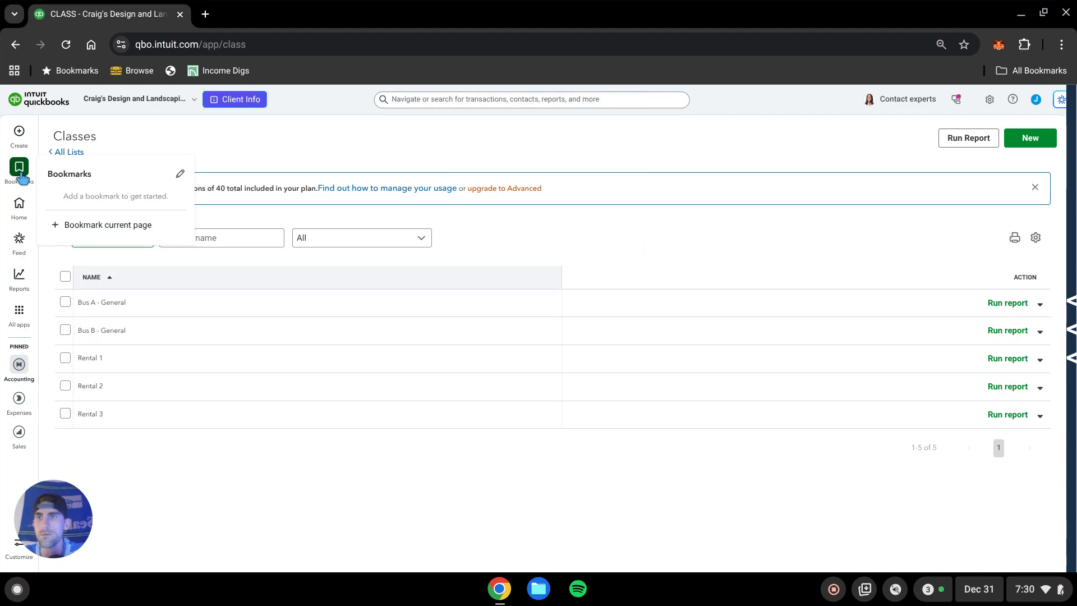
Open Bank transactions and expand the Books By Bessie deposit for categorizing.
mouse_move(19, 362)
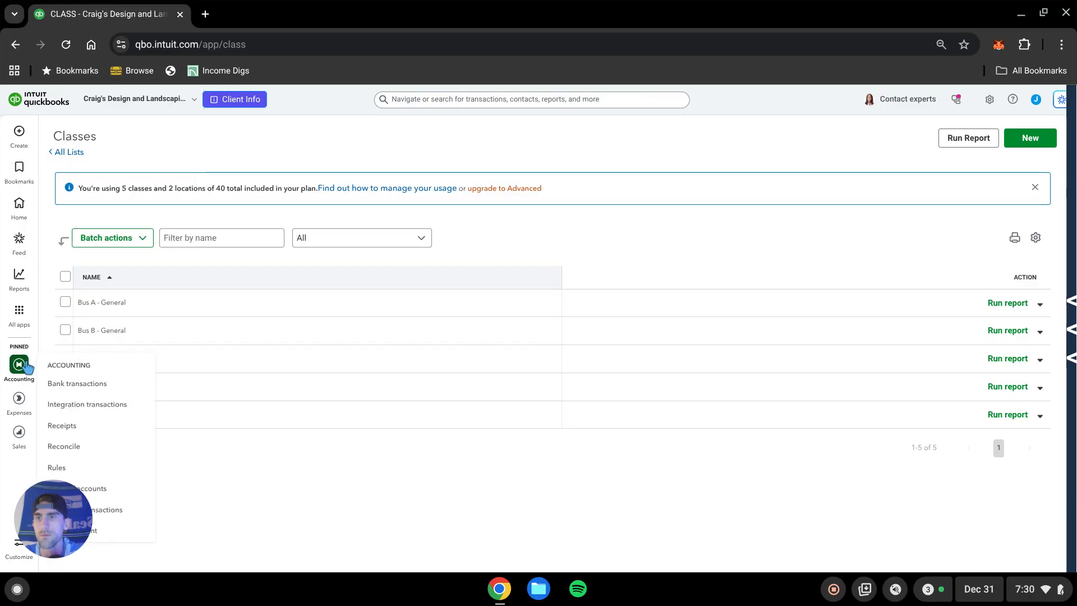
click(78, 385)
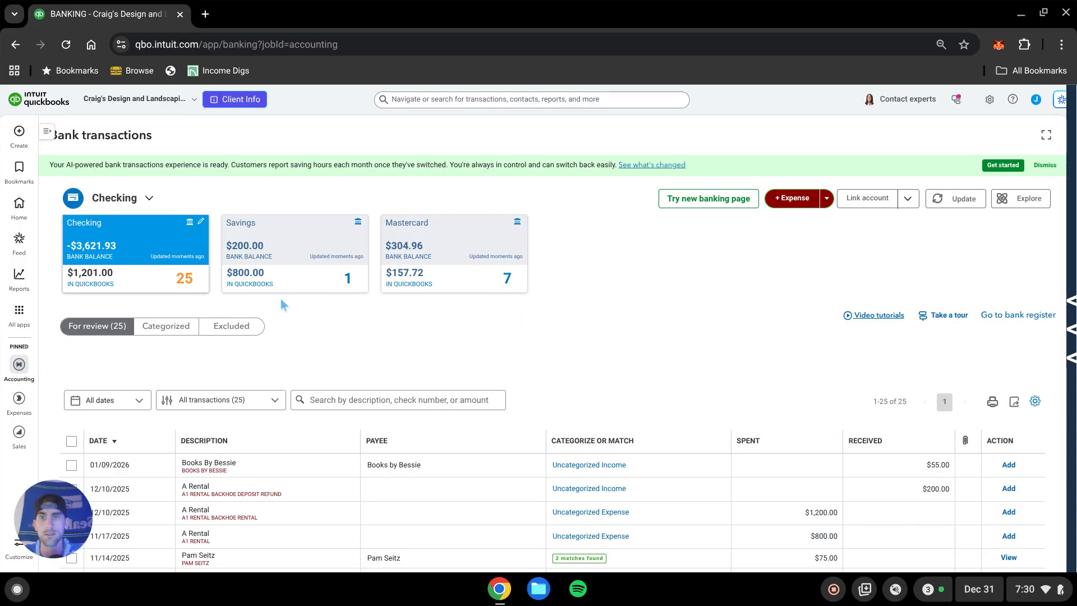
scroll(546, 335, down, 2)
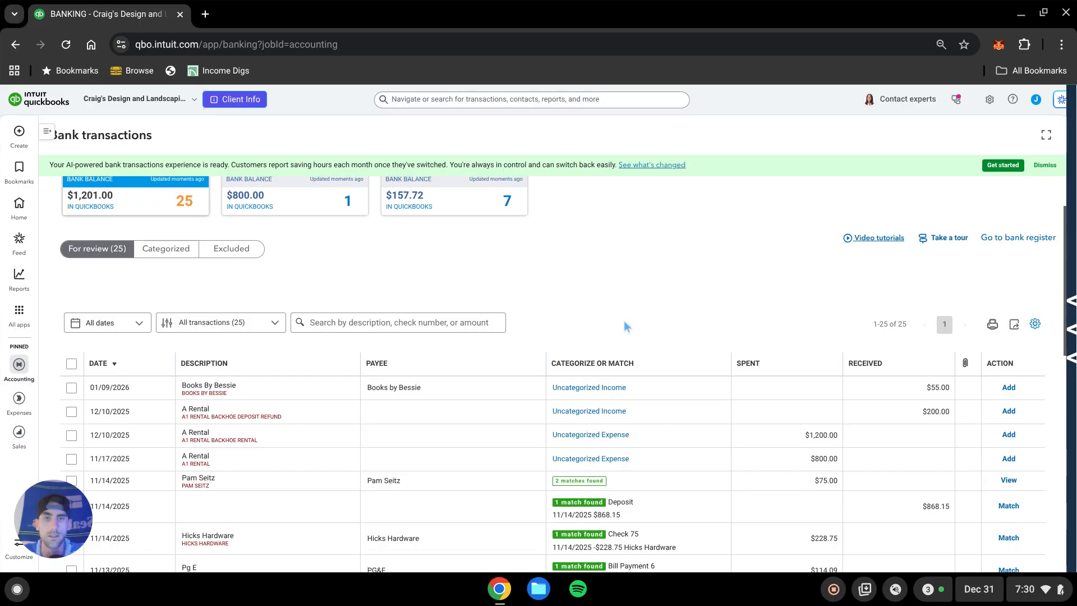
scroll(624, 320, up, 2)
scroll(487, 364, down, 2)
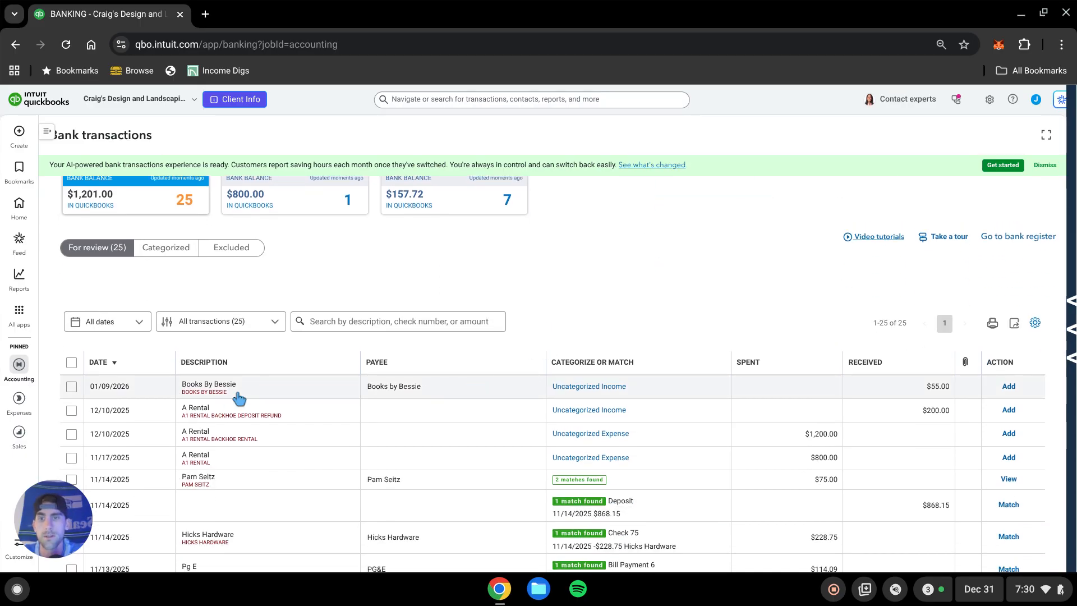
click(307, 392)
scroll(307, 393, down, 2)
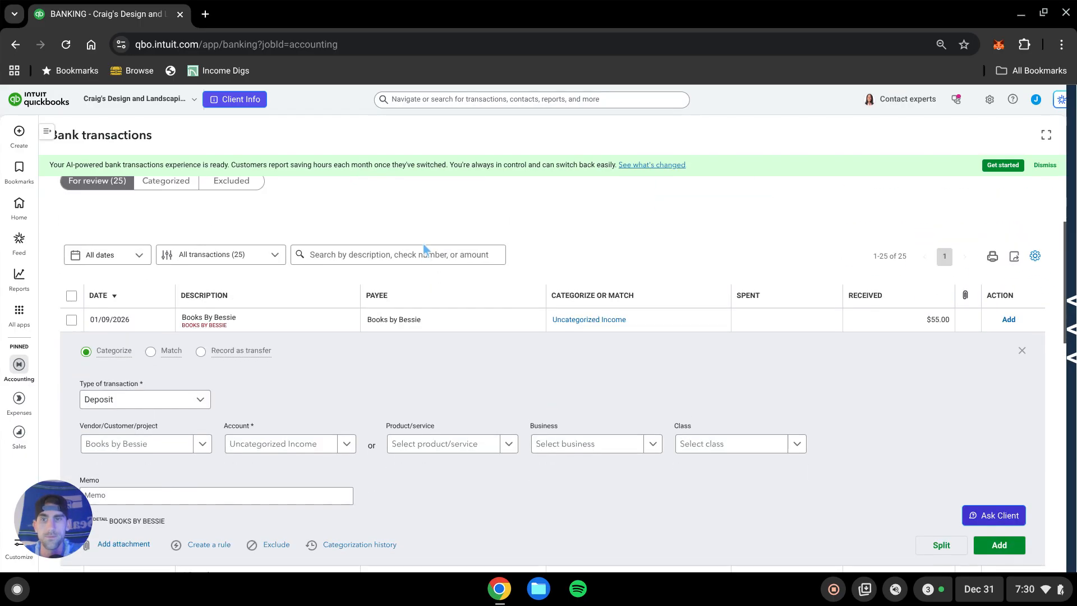
scroll(387, 314, down, 2)
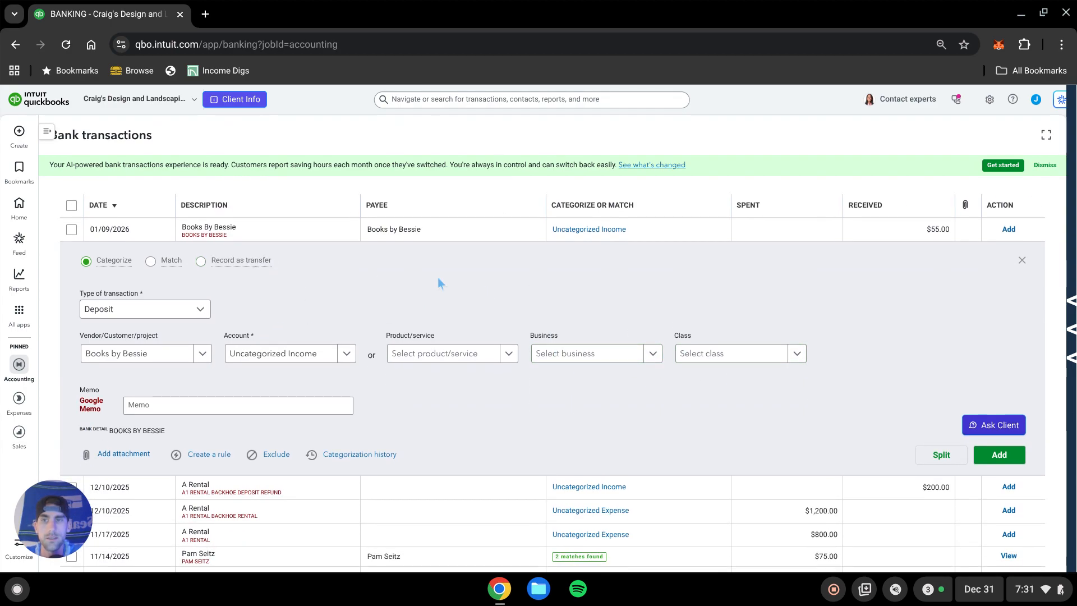
Examine the Business choices available for the Books By Bessie deposit.
click(617, 355)
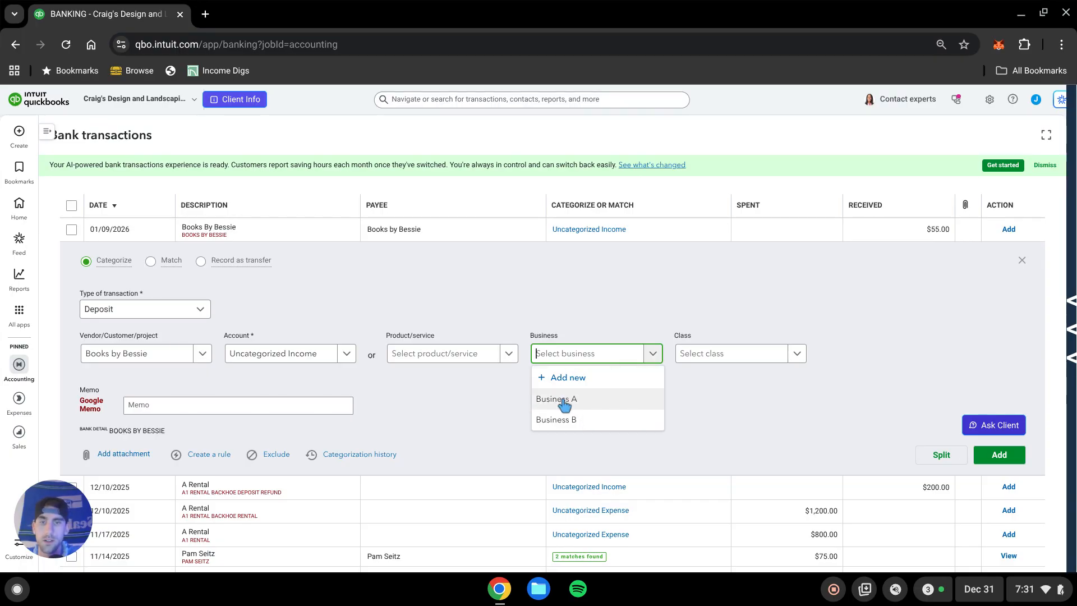
click(730, 452)
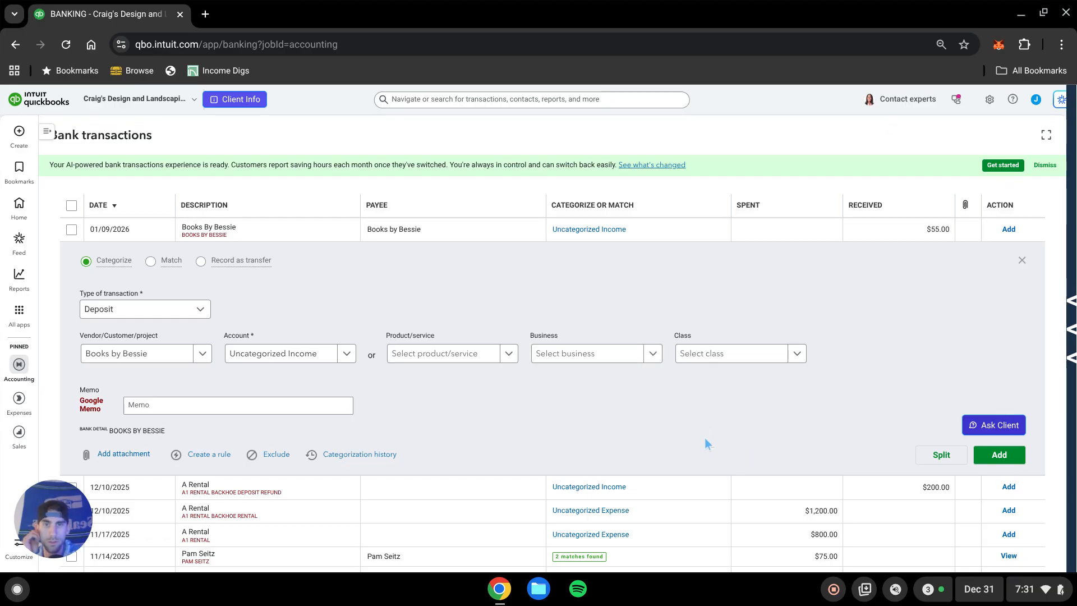
click(592, 353)
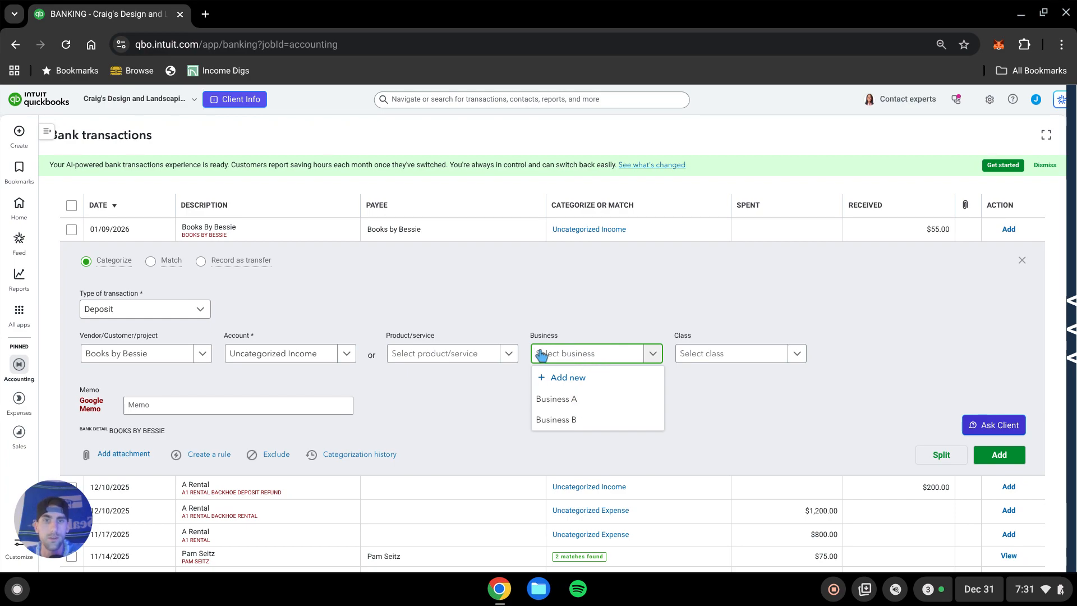
click(573, 310)
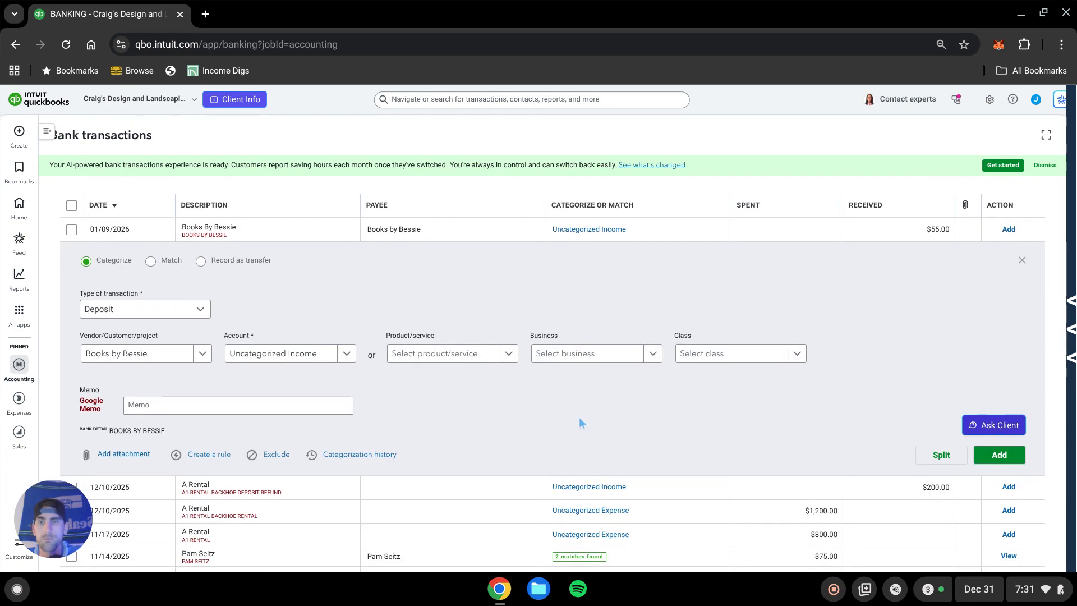
scroll(584, 427, up, 2)
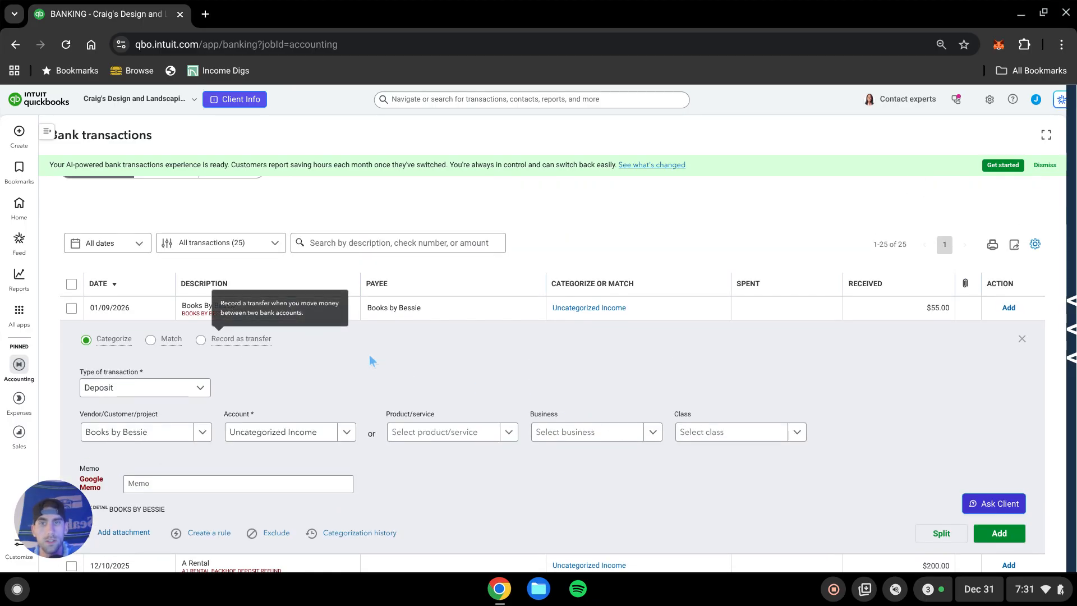
scroll(426, 381, up, 4)
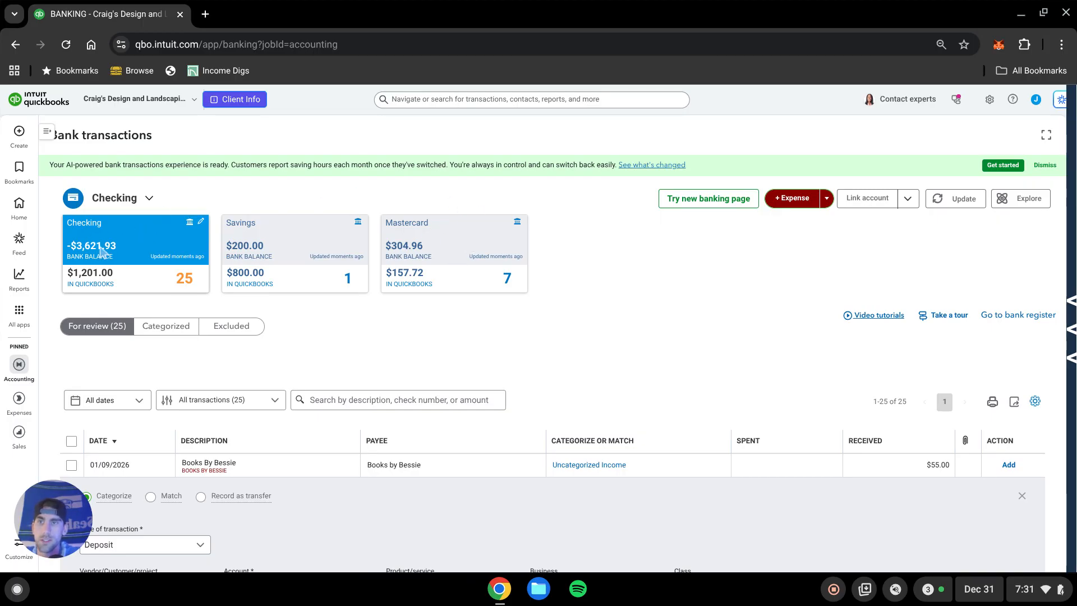
scroll(365, 198, down, 2)
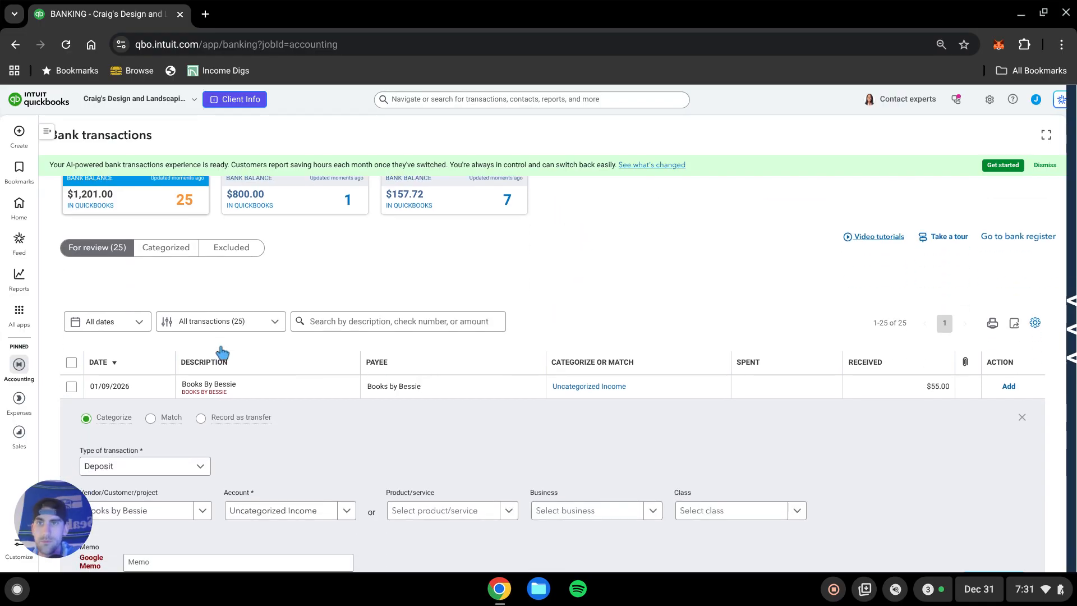
scroll(222, 351, up, 2)
scroll(442, 272, down, 2)
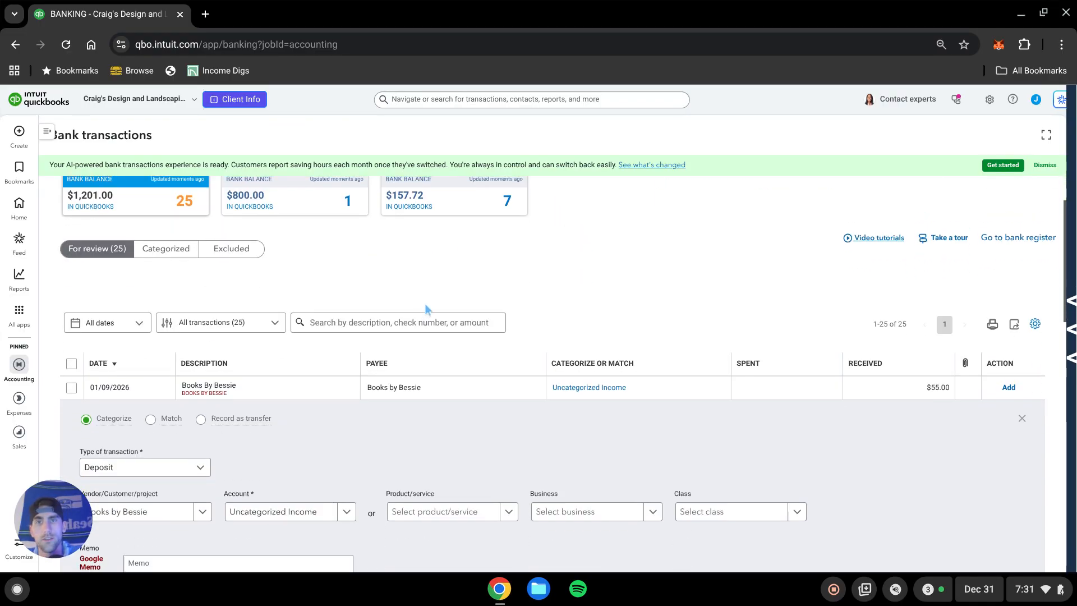
scroll(426, 308, up, 2)
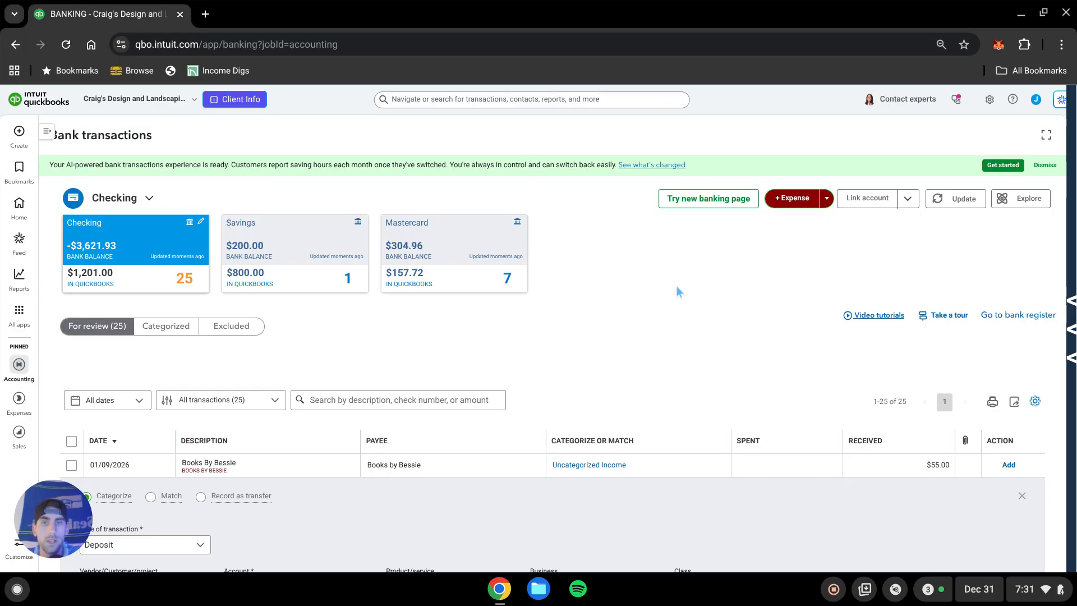
scroll(661, 297, down, 4)
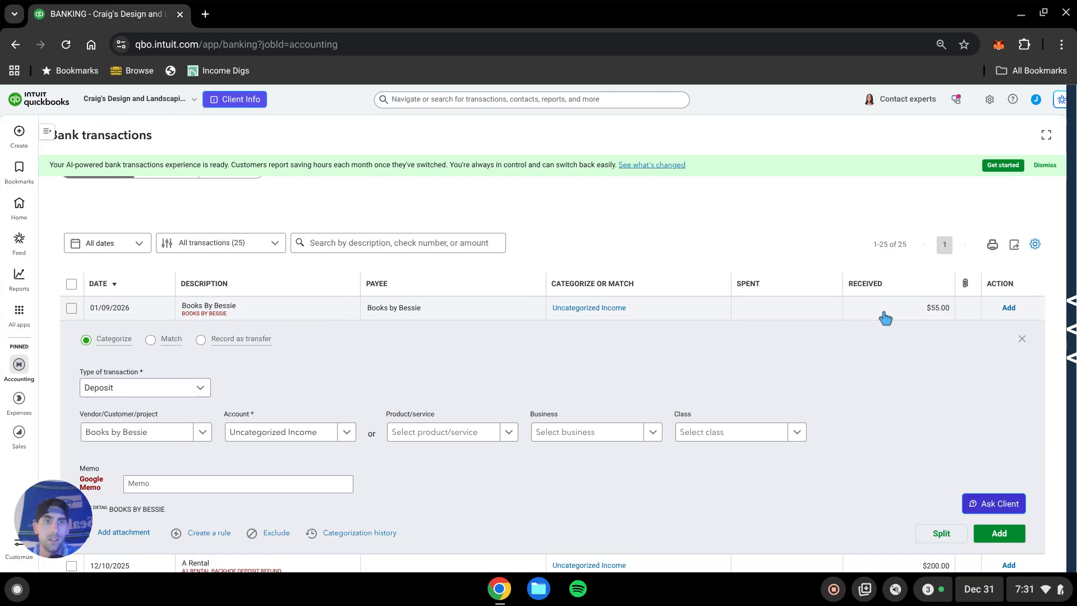
scroll(570, 395, down, 2)
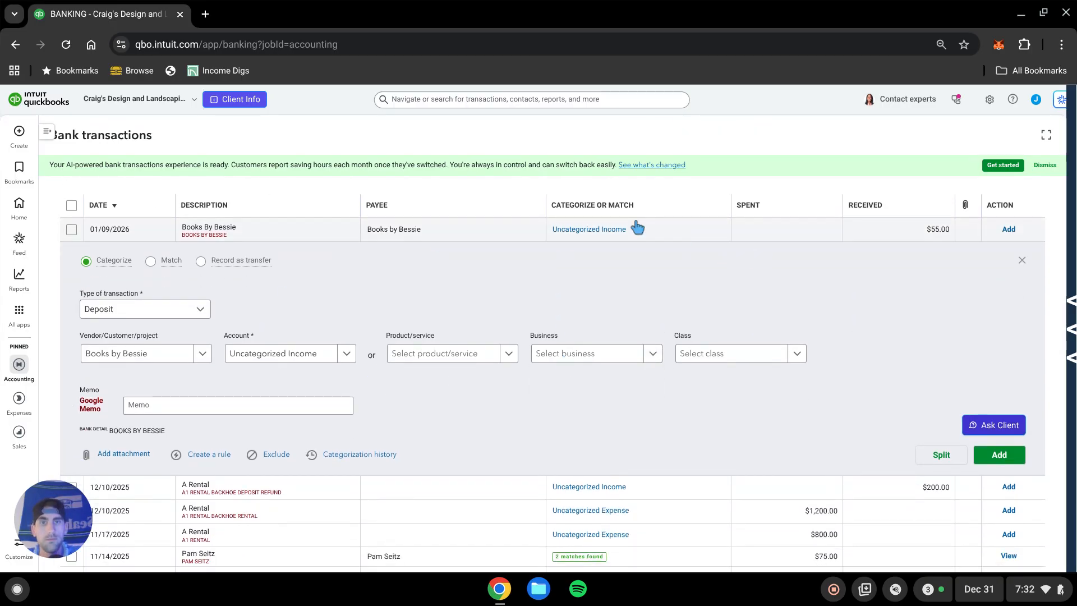
scroll(669, 271, up, 4)
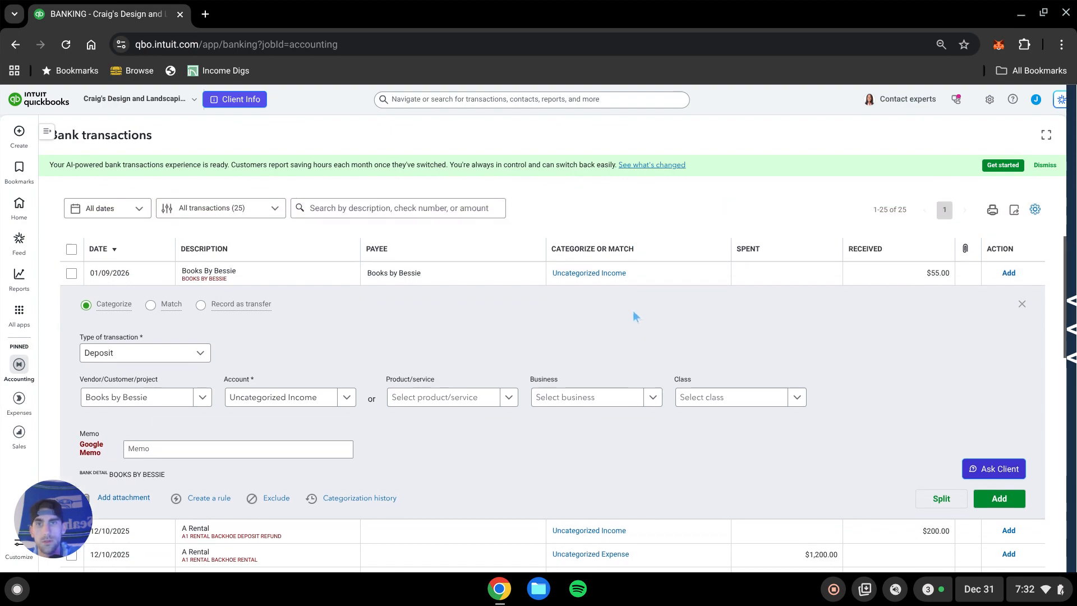
scroll(481, 195, down, 2)
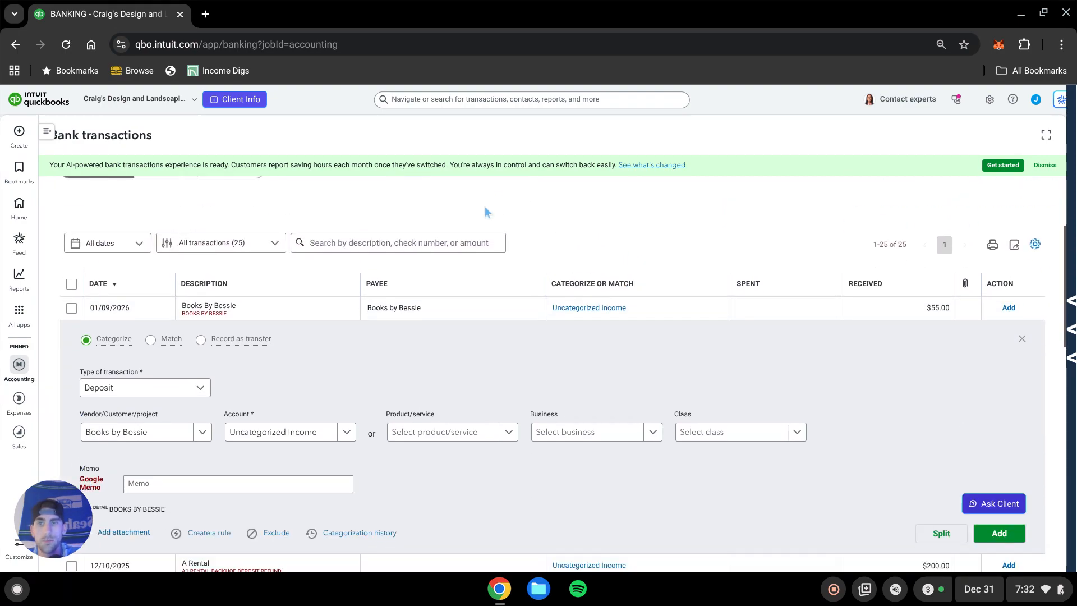
click(201, 340)
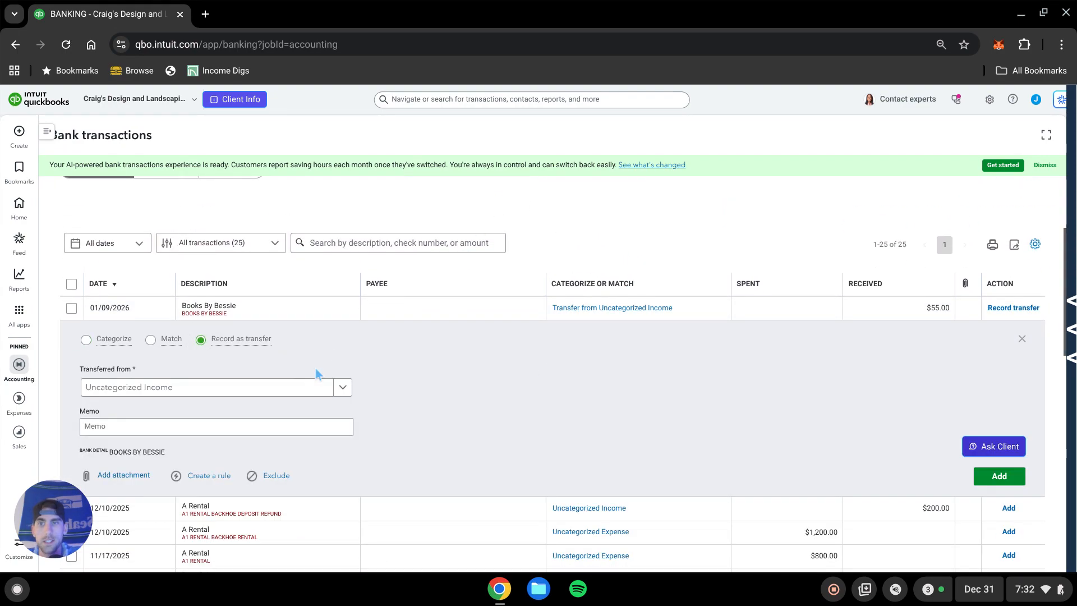
scroll(534, 358, down, 2)
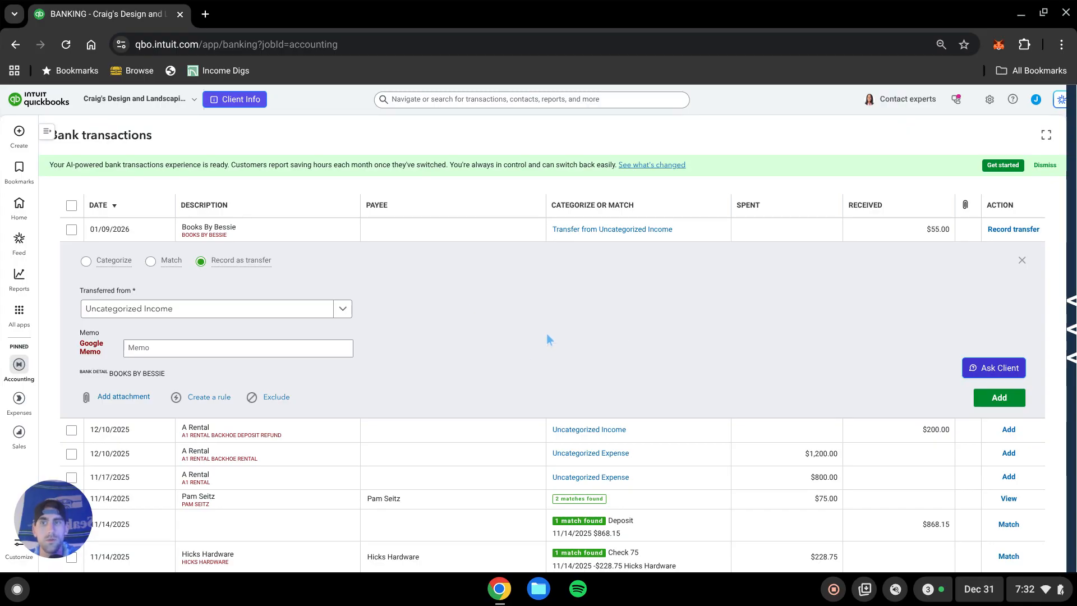
click(86, 261)
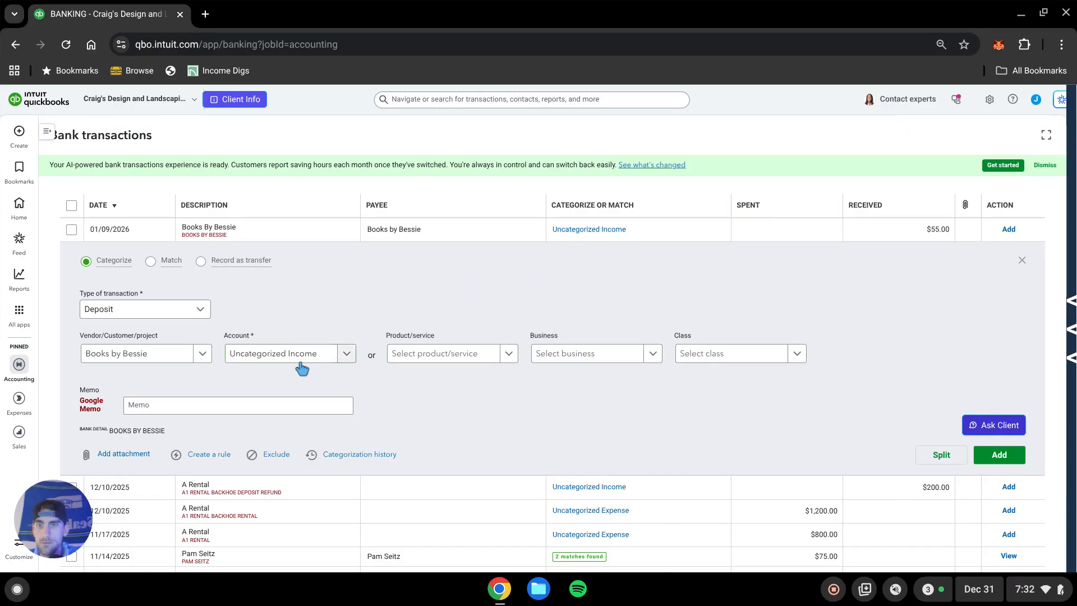
Create a new Bank account named Credit Card transfer clearing and use it as the Books By Bessie deposit's account.
click(314, 353)
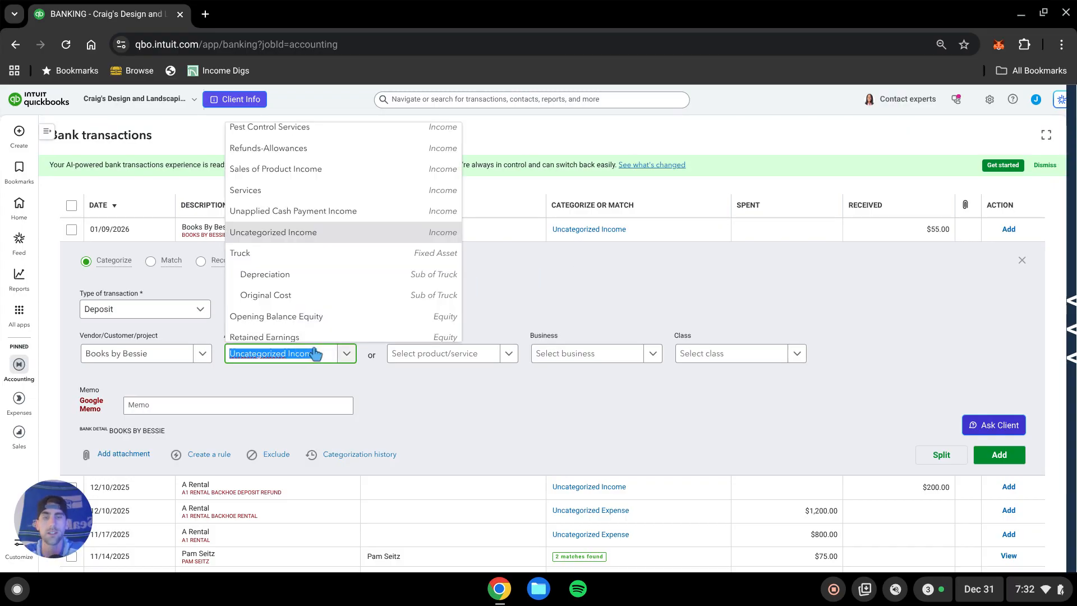
text(Credit Card)
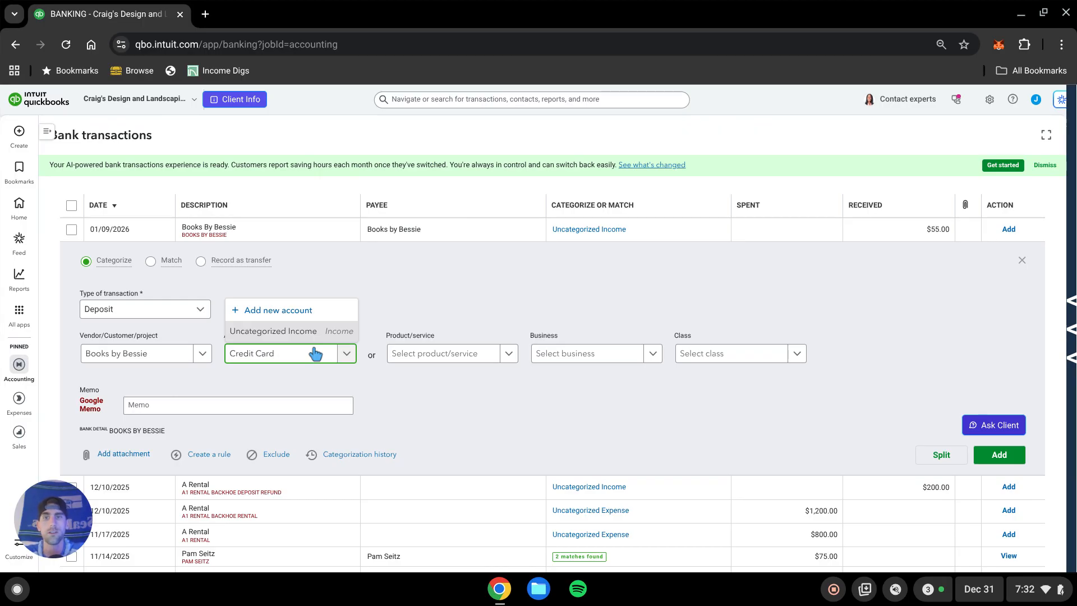
text( transfer )
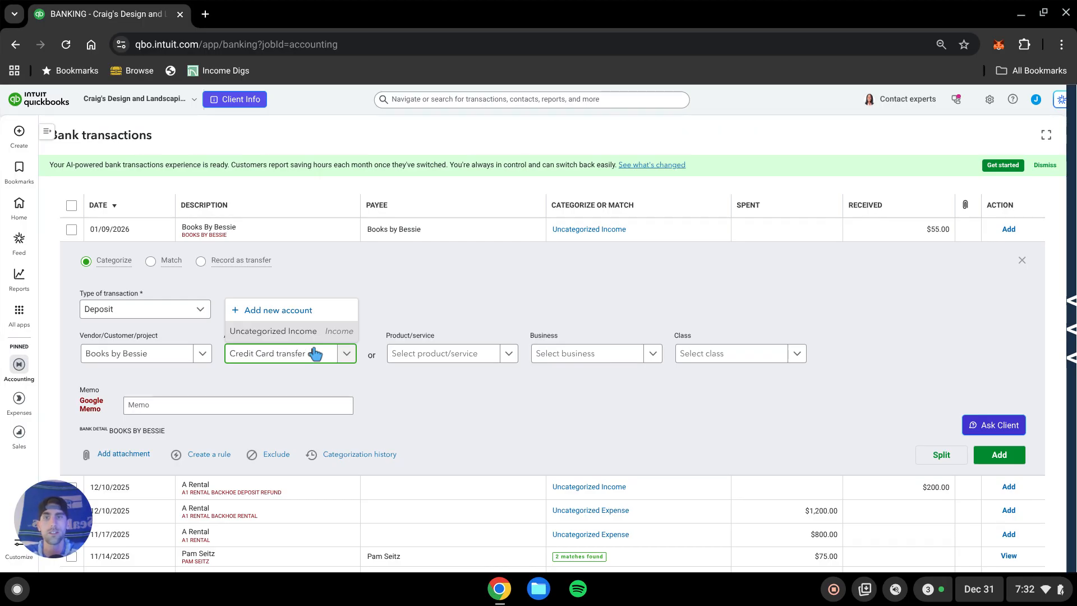
text(clearing)
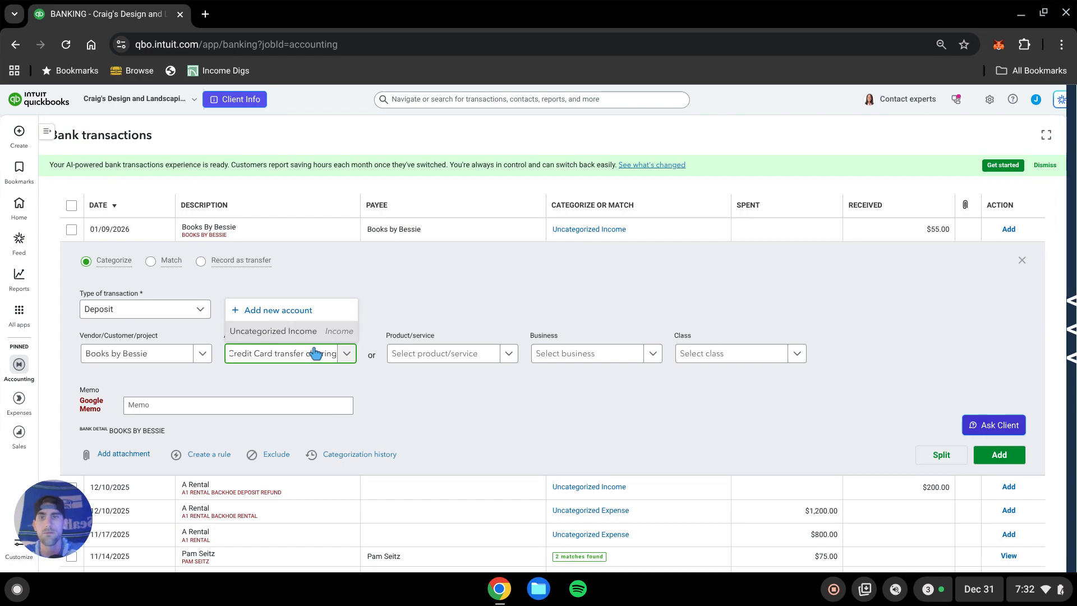
click(287, 310)
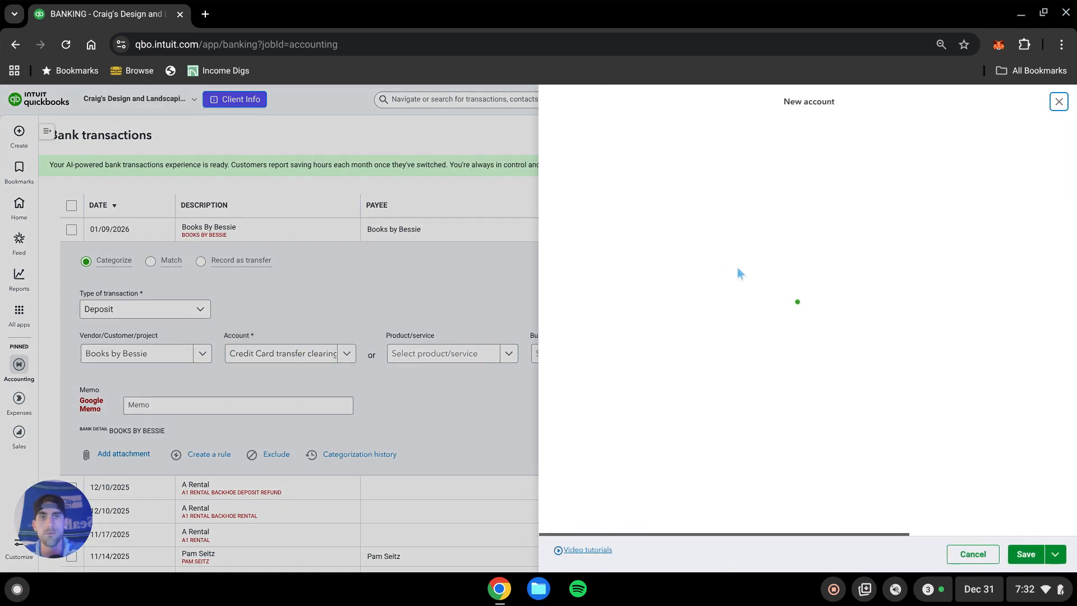
click(676, 187)
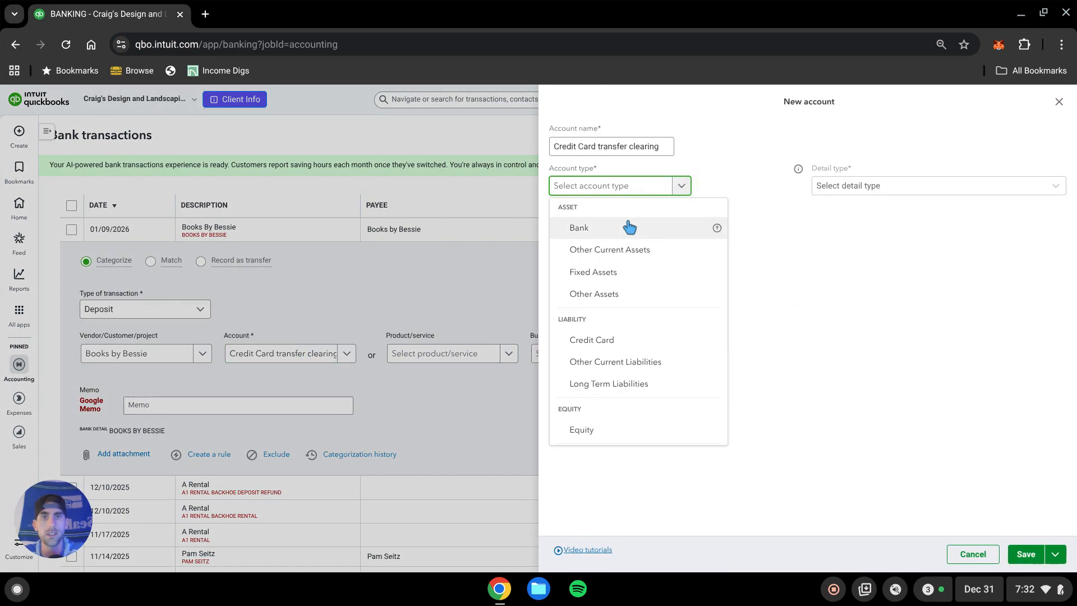
click(629, 228)
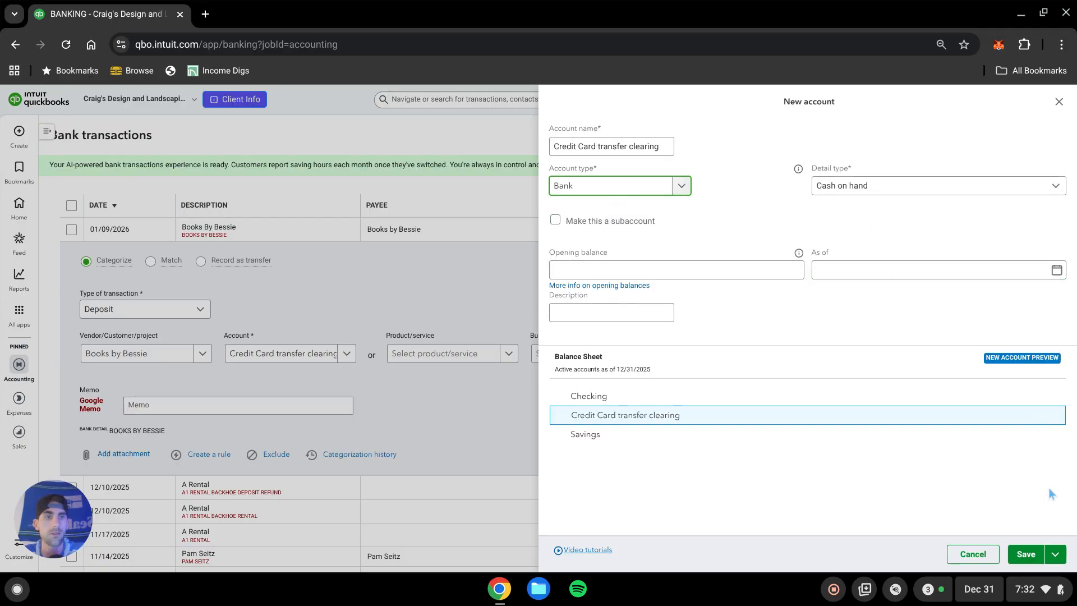
click(1025, 554)
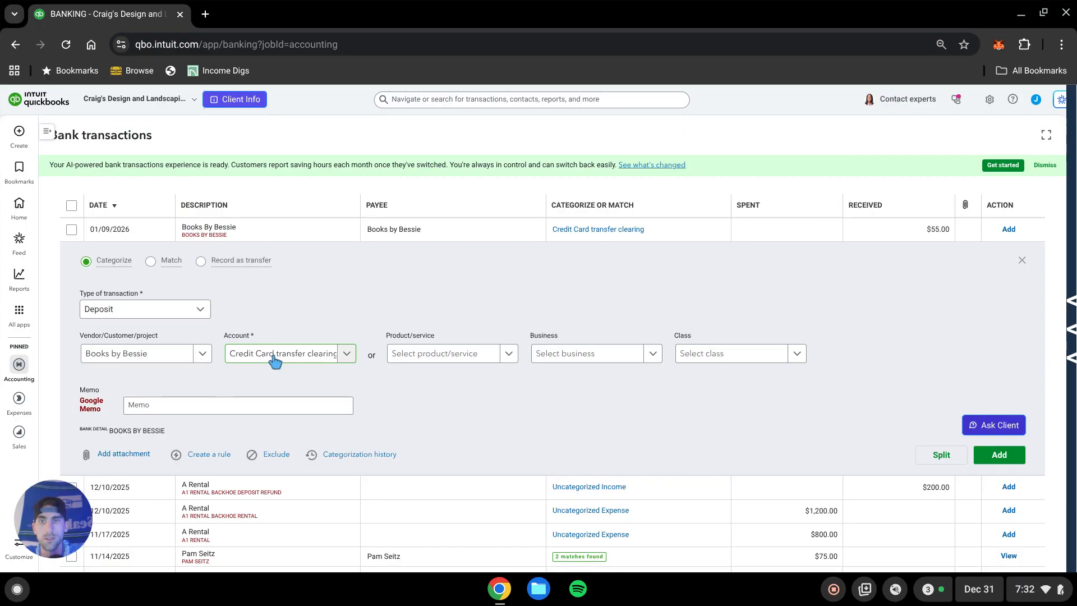
Assign Business A and class Bus A - General to the Books By Bessie deposit.
click(597, 352)
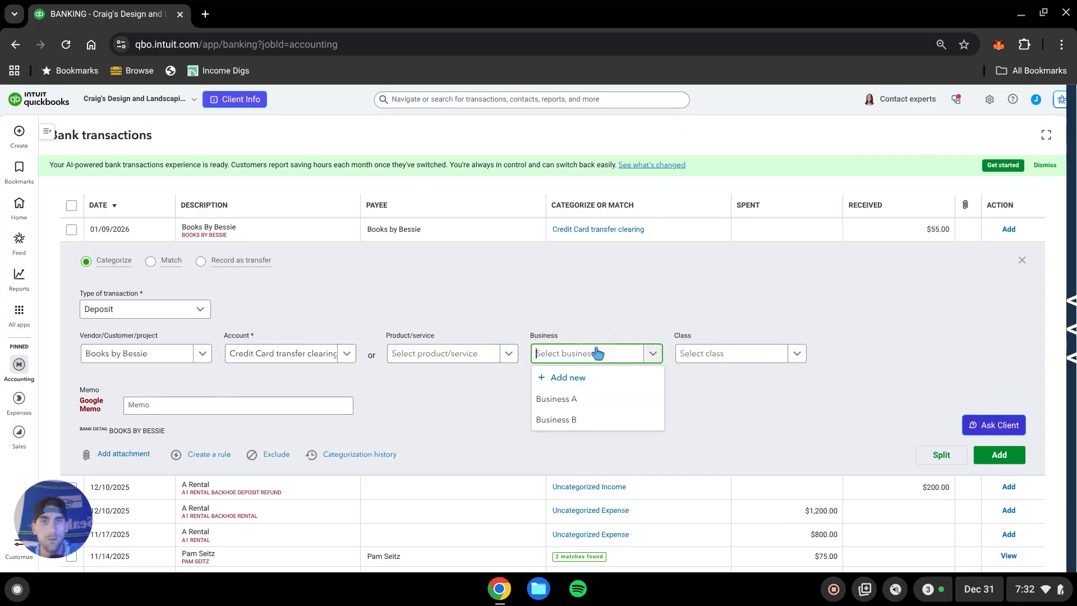
click(571, 402)
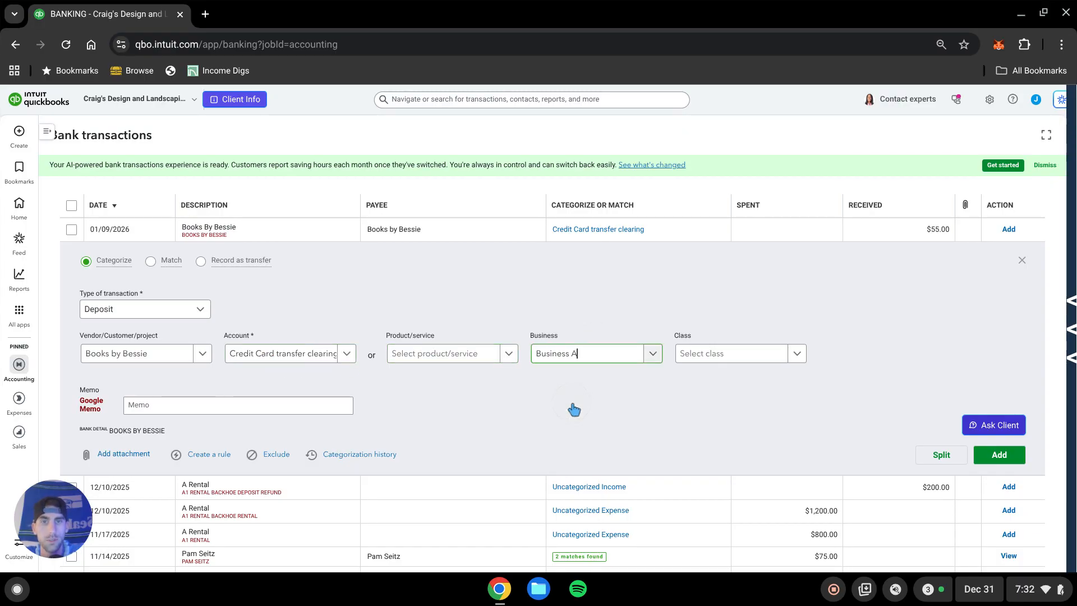
click(771, 353)
click(732, 403)
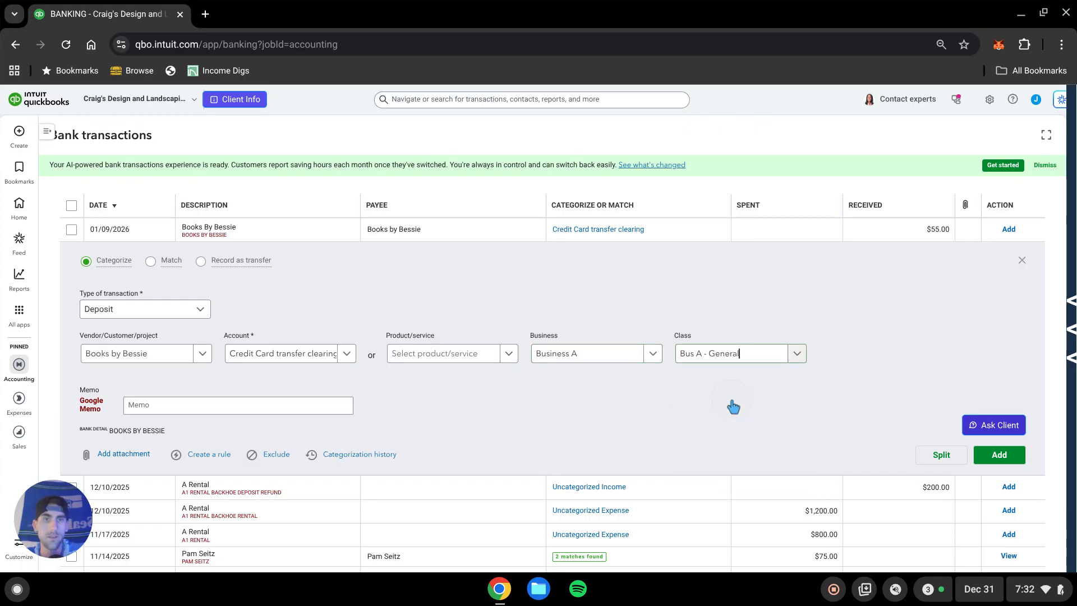
Switch the bank transactions view to the Mastercard account.
scroll(622, 426, up, 2)
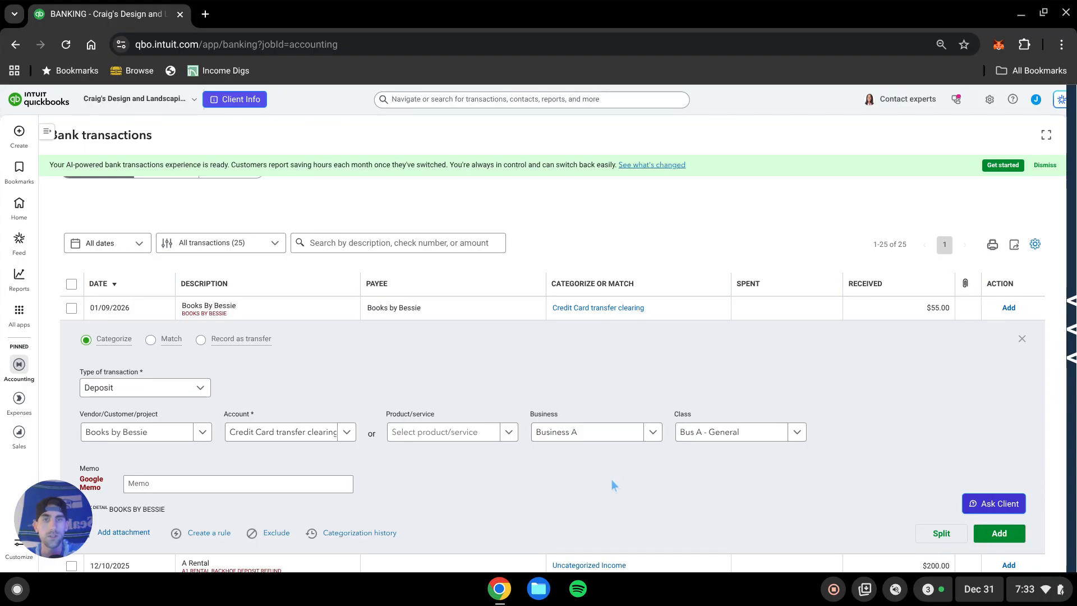
scroll(548, 465, up, 2)
scroll(545, 305, up, 2)
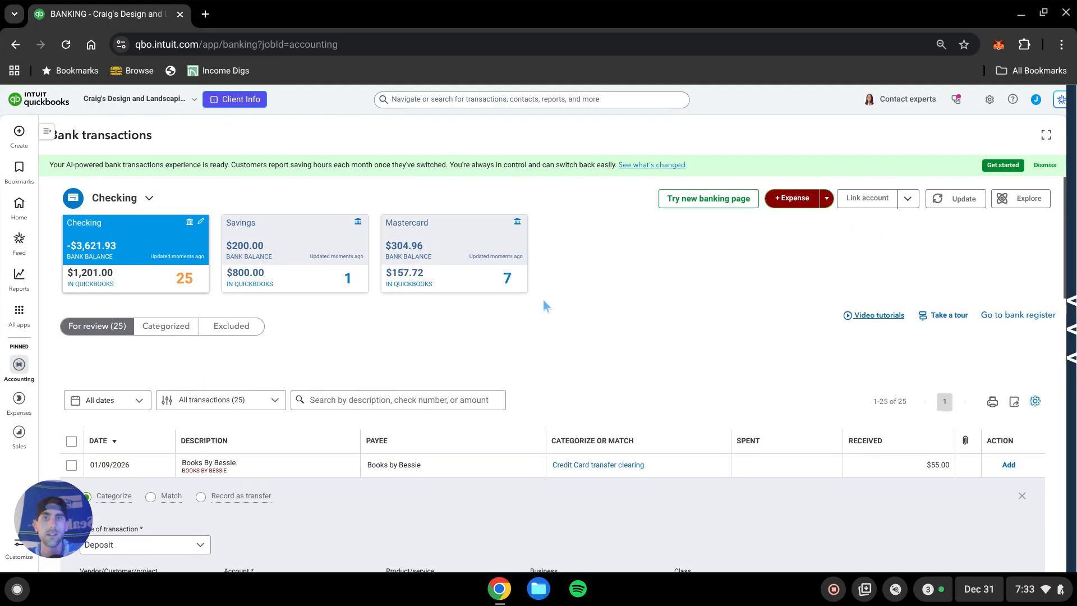
click(453, 245)
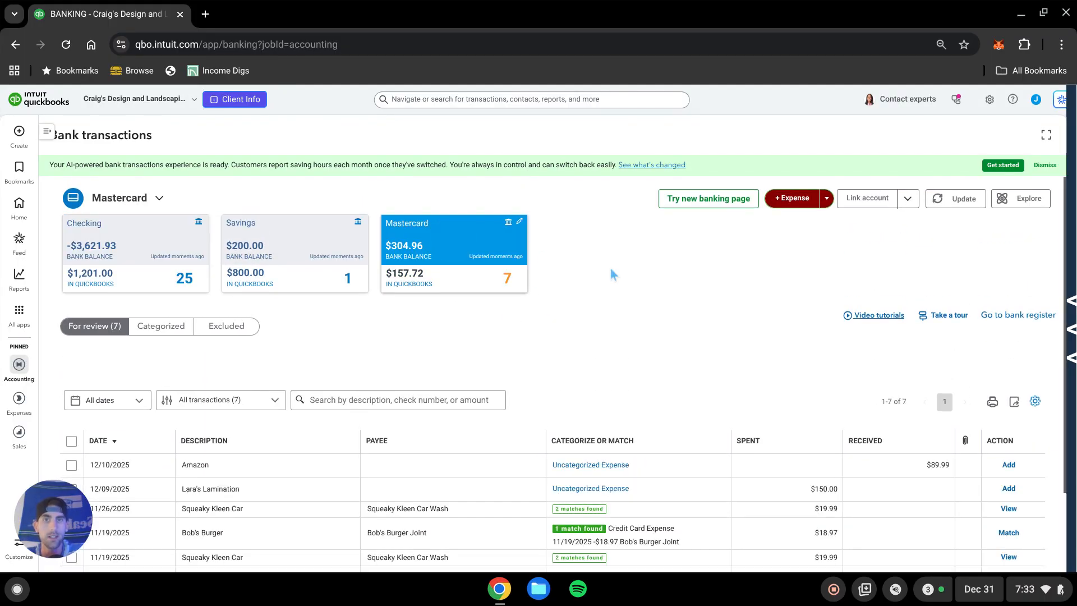
Expand the Amazon charge and categorize it to the Credit Card transfer clearing account.
scroll(616, 302, down, 2)
click(461, 398)
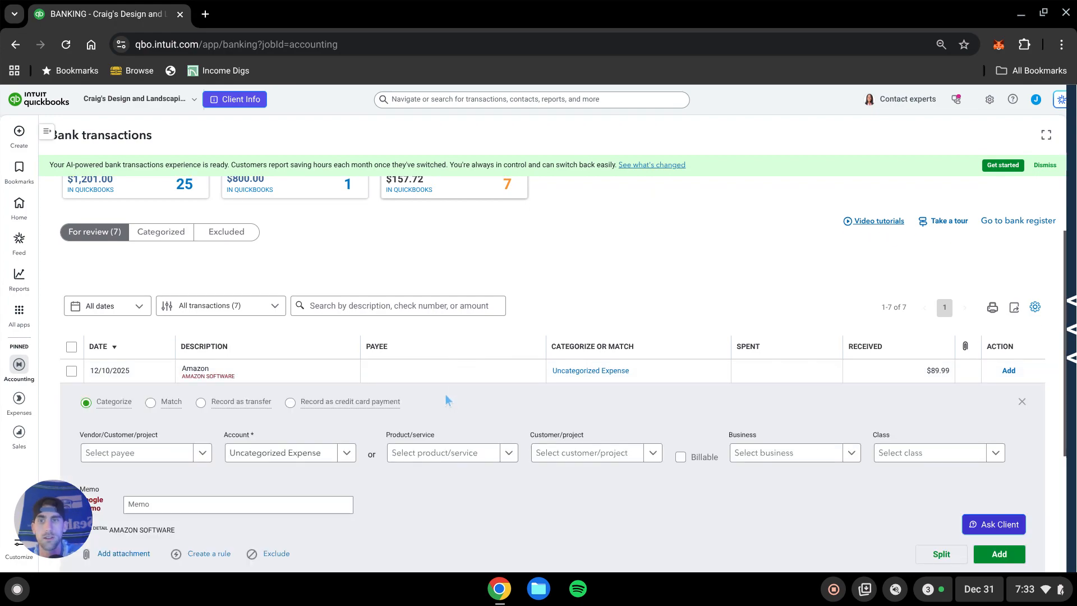
scroll(443, 403, down, 3)
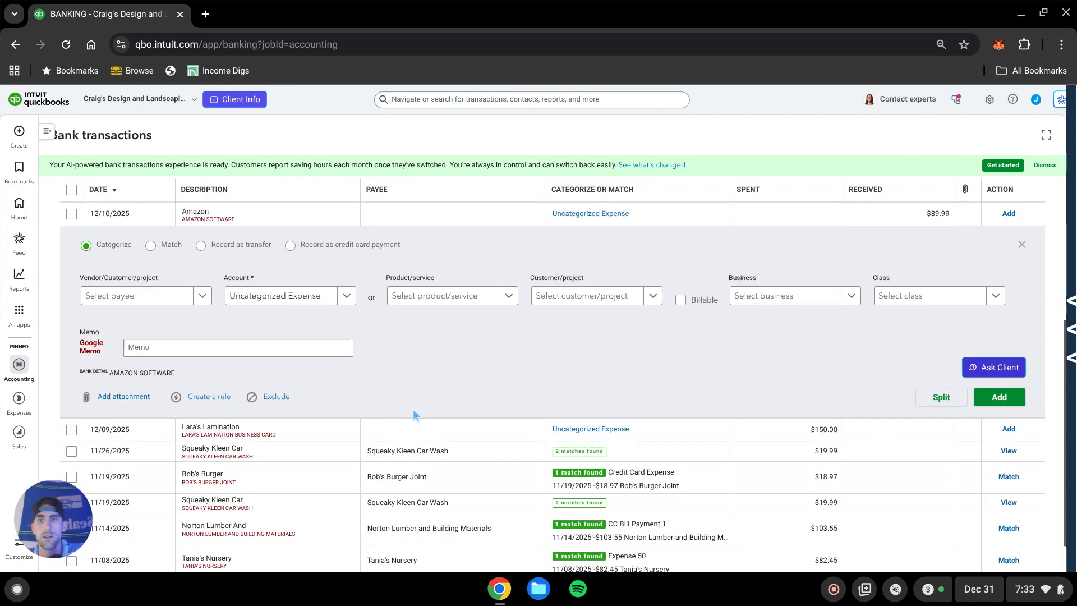
click(278, 304)
text(credit)
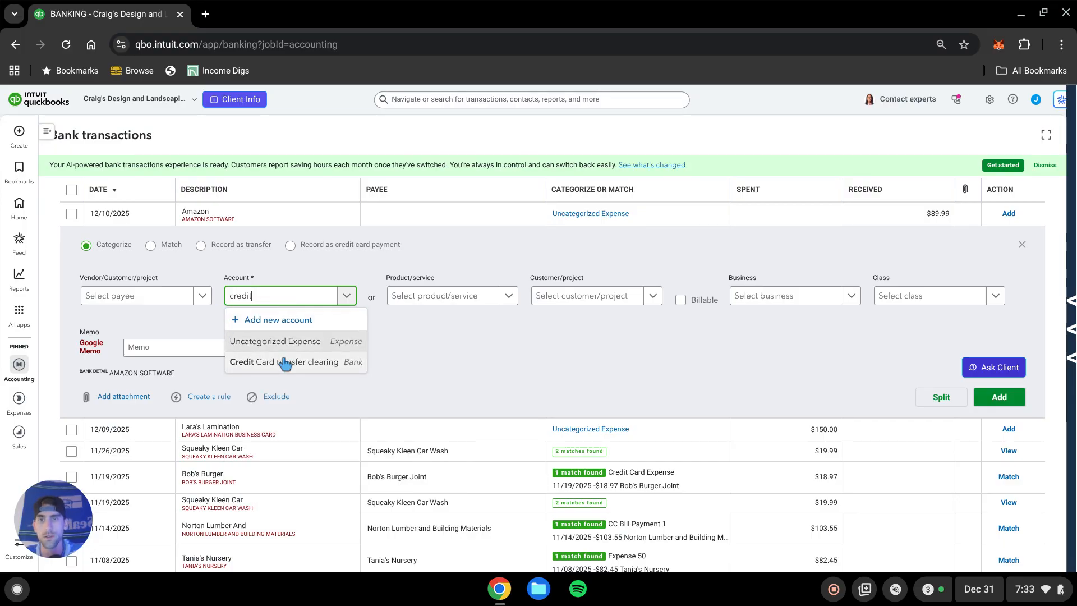
click(286, 363)
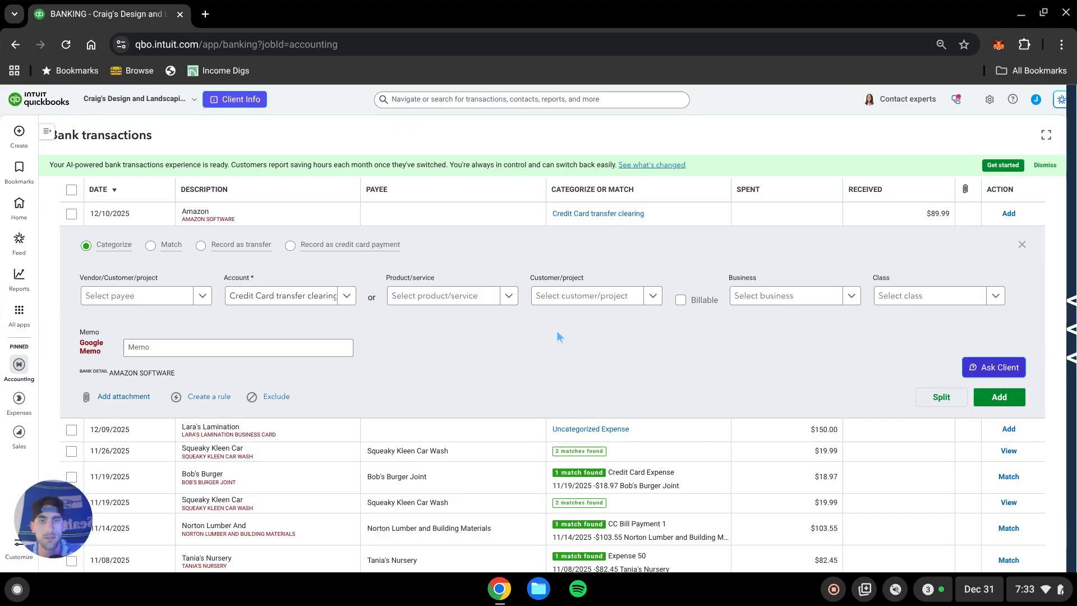
scroll(508, 340, up, 4)
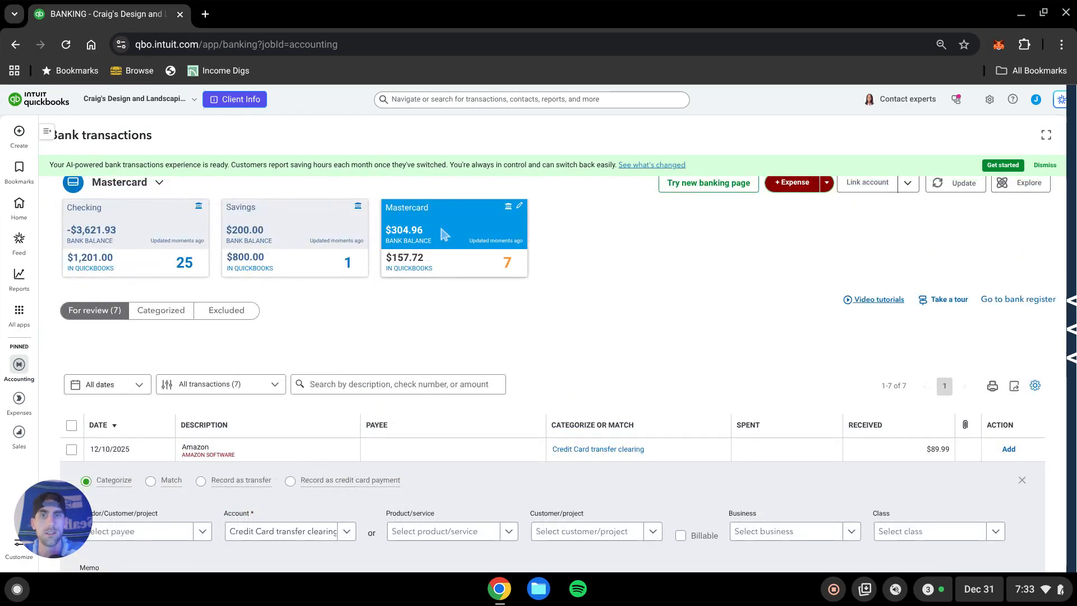
scroll(650, 321, down, 2)
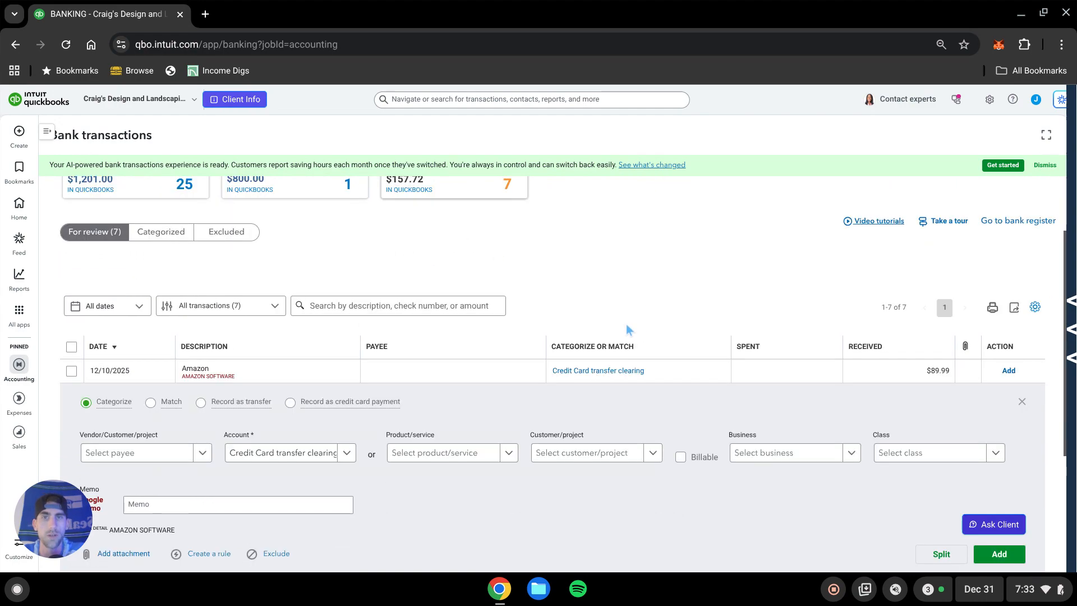
scroll(625, 331, up, 2)
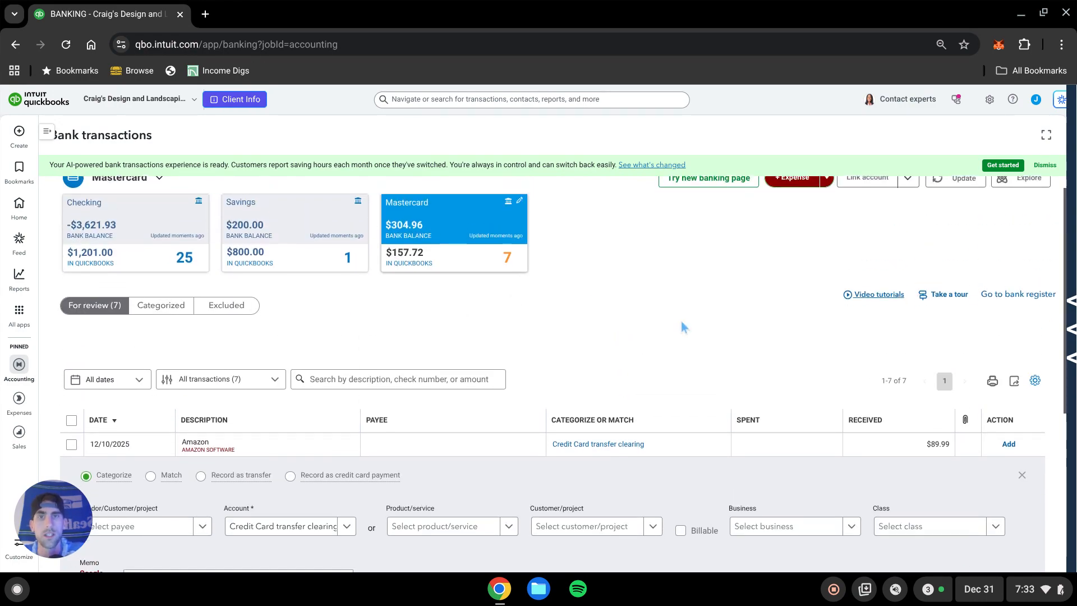
scroll(680, 324, down, 2)
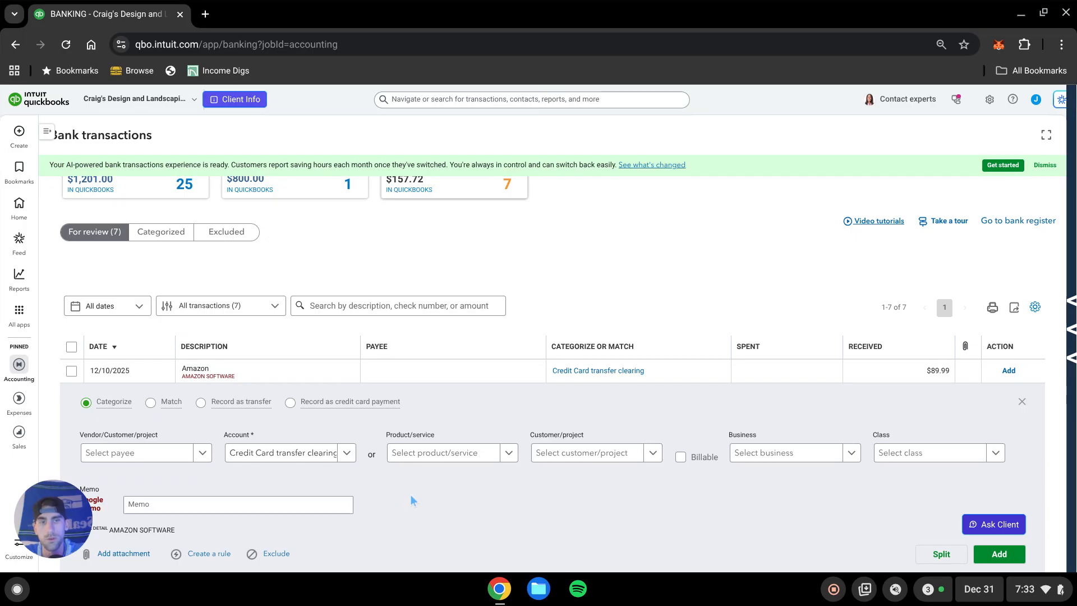
scroll(384, 451, down, 2)
scroll(385, 452, up, 2)
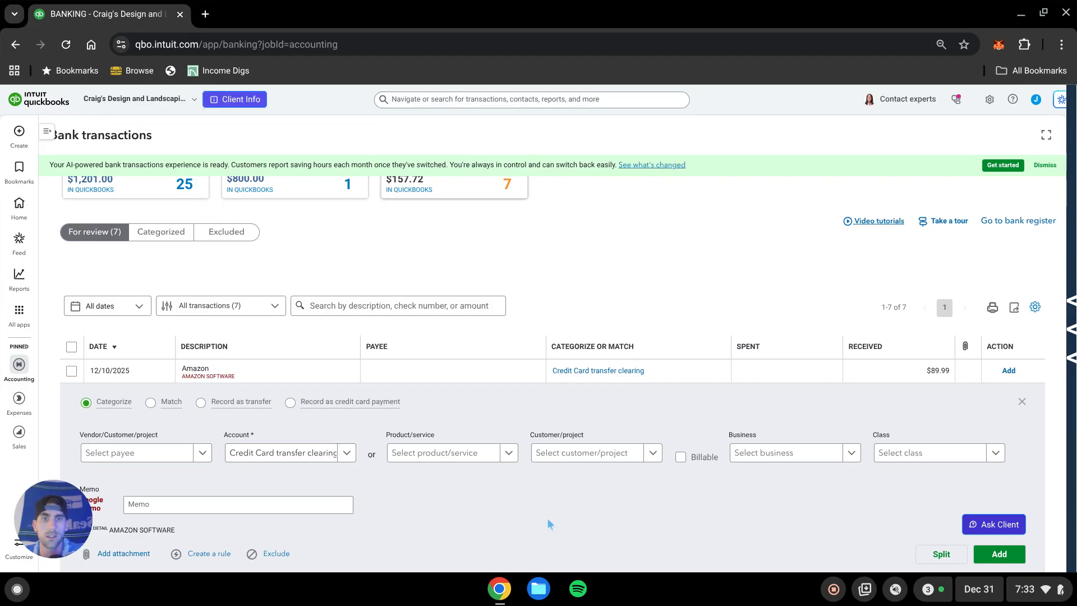
scroll(342, 412, down, 3)
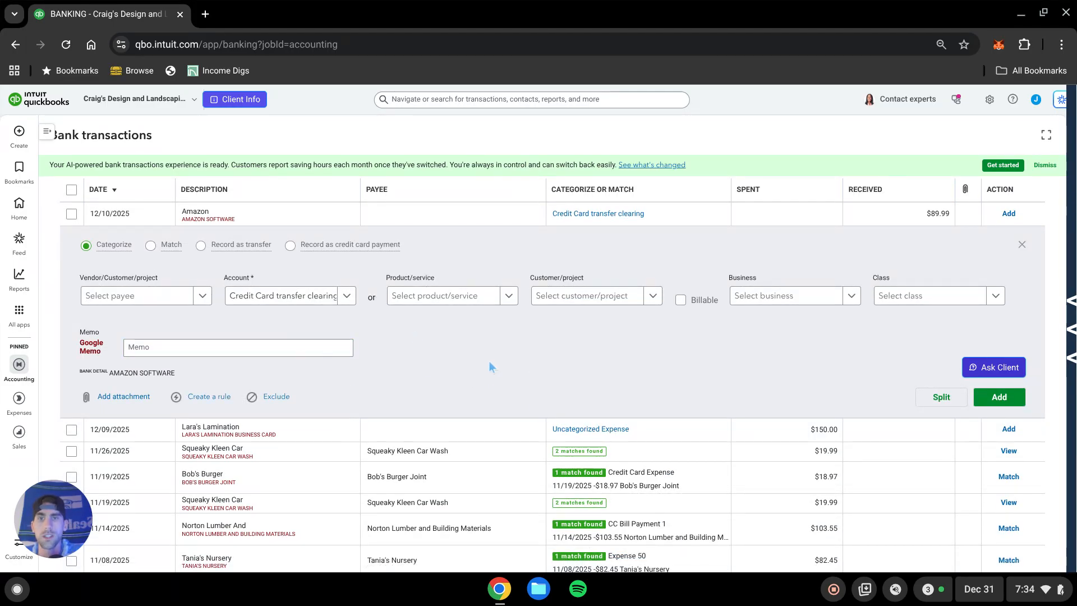
scroll(453, 368, up, 4)
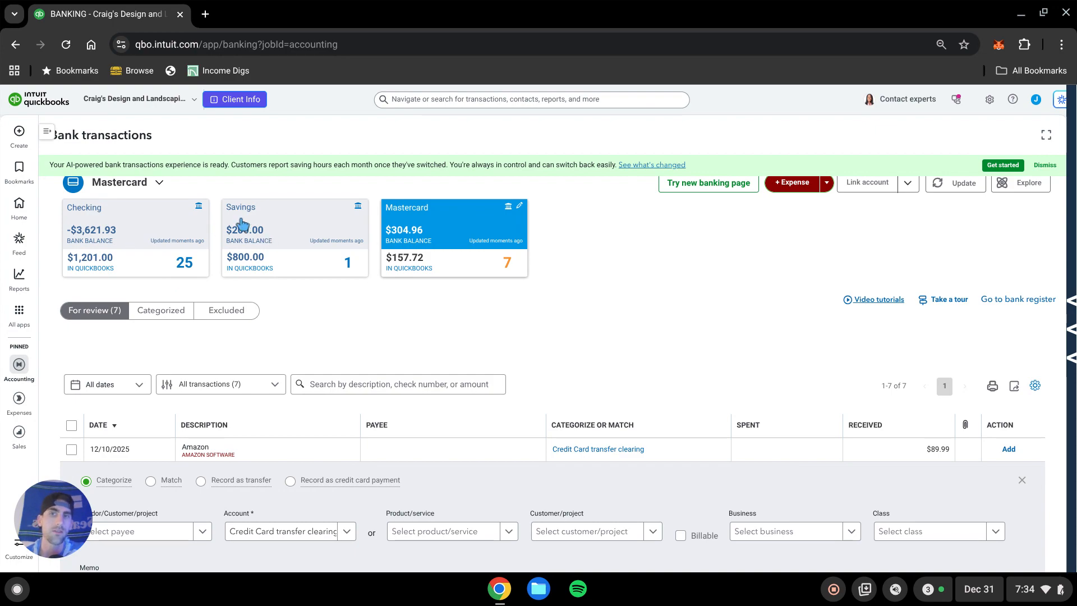
scroll(392, 294, down, 2)
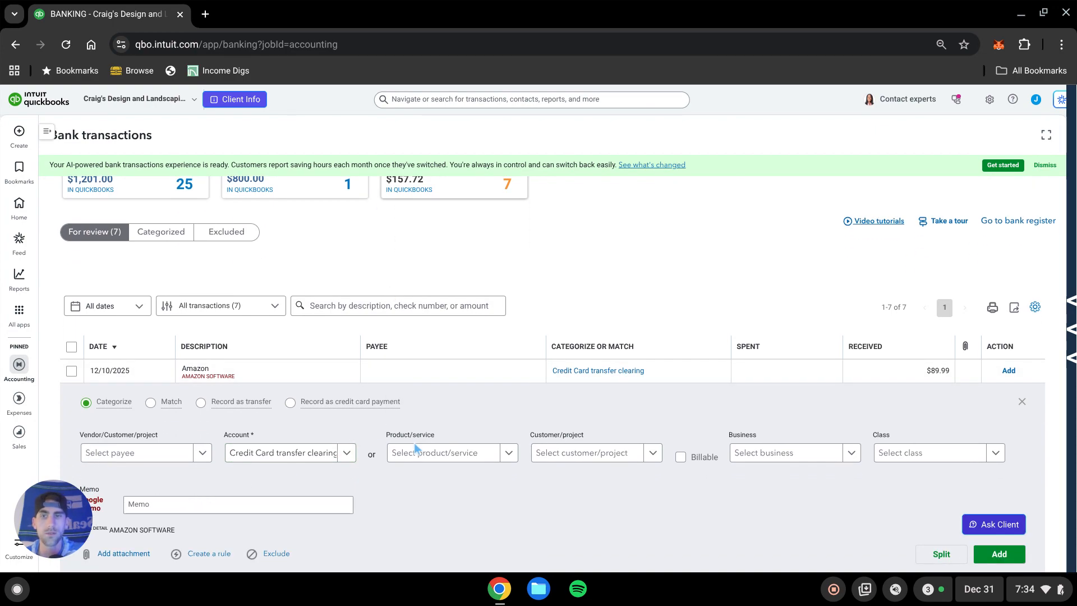
scroll(344, 450, up, 2)
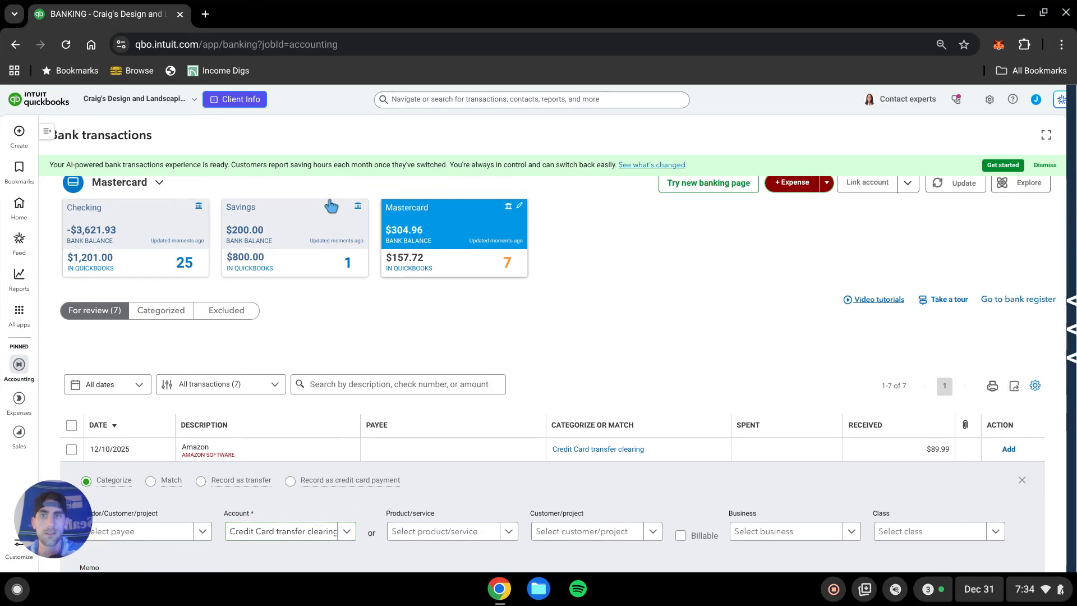
scroll(360, 353, down, 4)
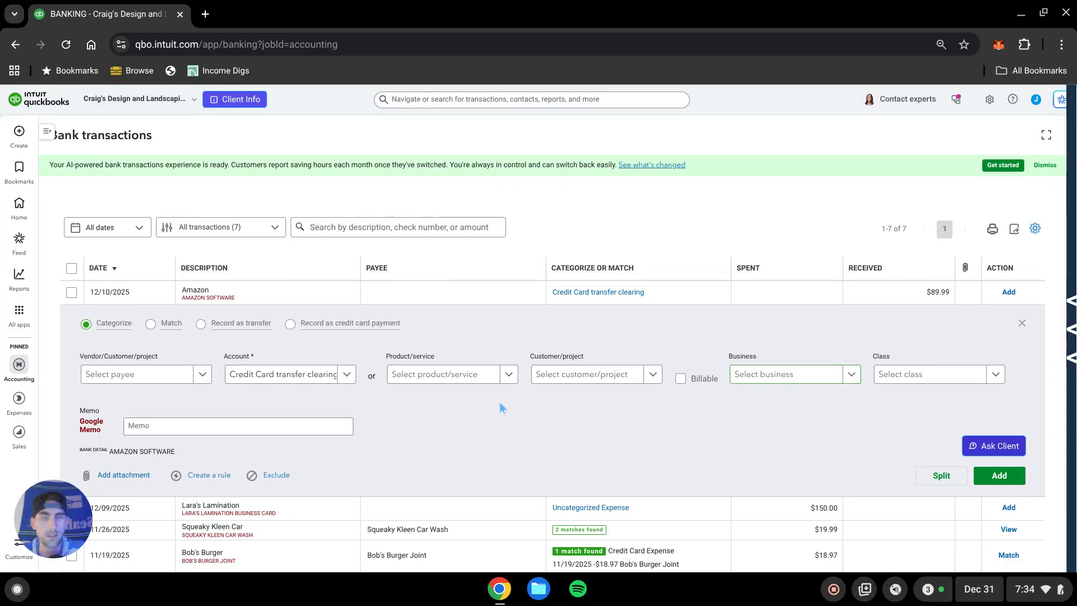
scroll(538, 294, up, 3)
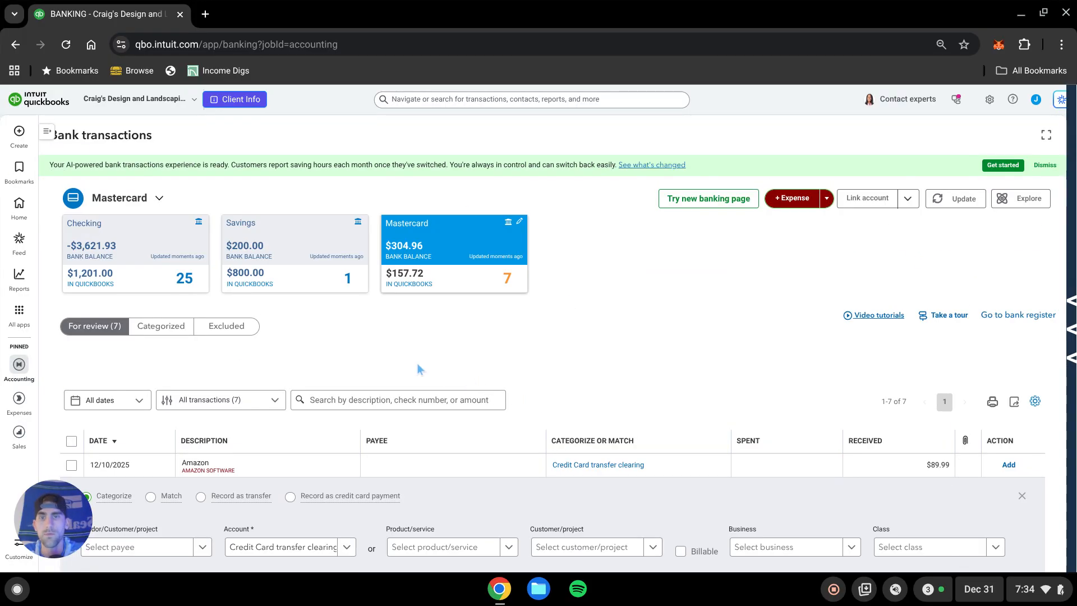
Open the Balance Sheet from the standard reports.
mouse_move(26, 279)
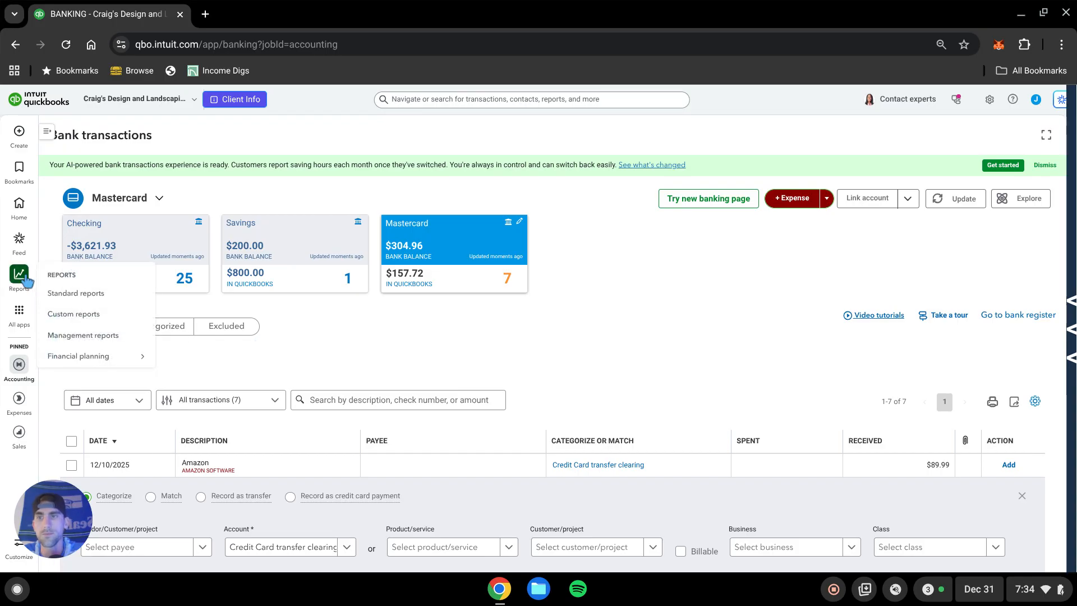
click(90, 295)
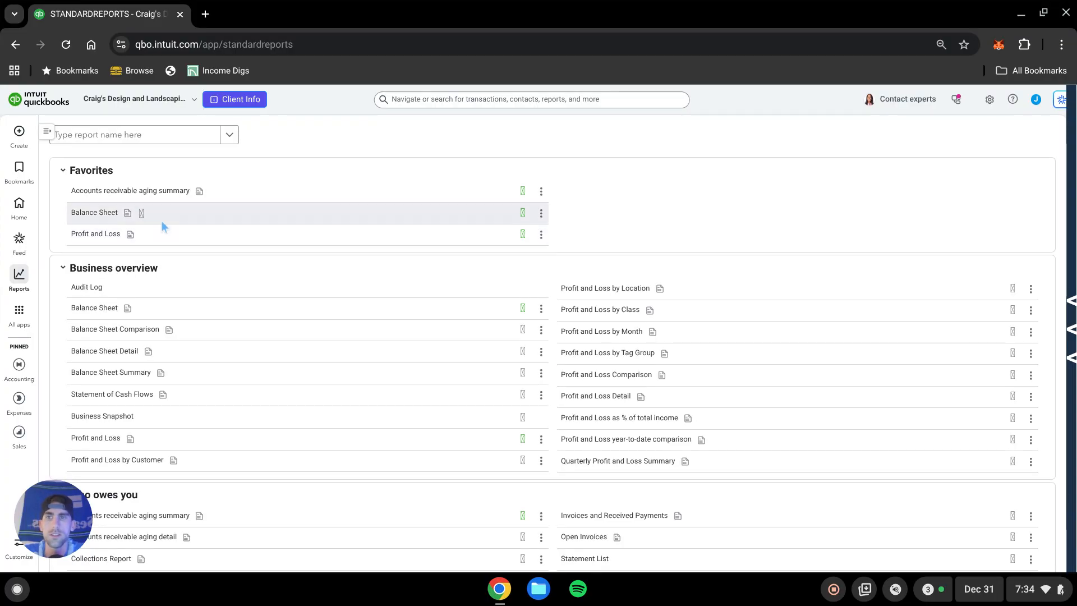
click(105, 213)
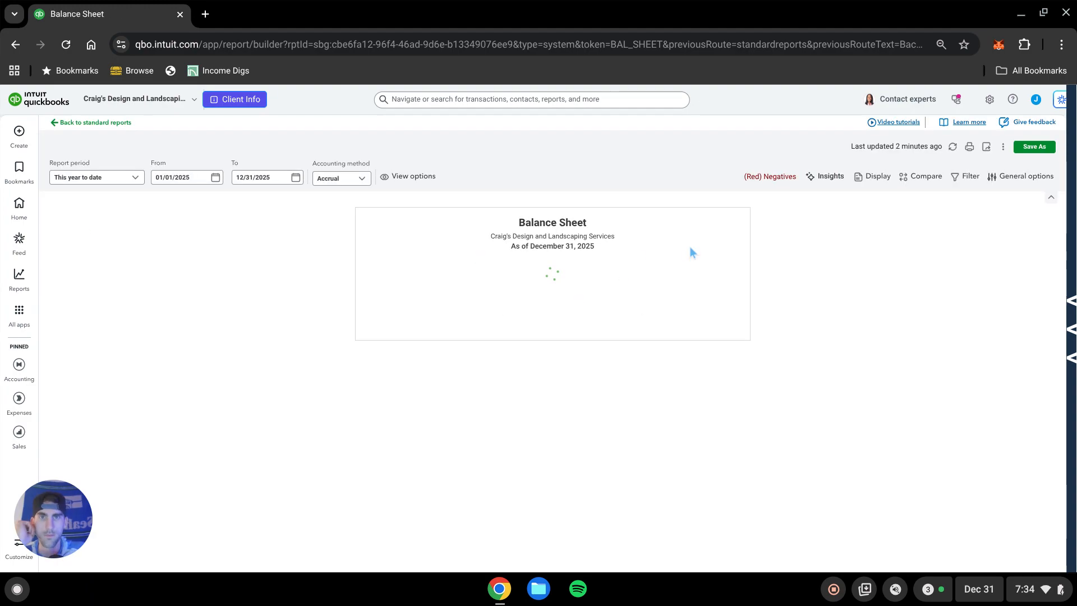
Set the Balance Sheet report period to Last year.
click(133, 178)
scroll(109, 269, down, 5)
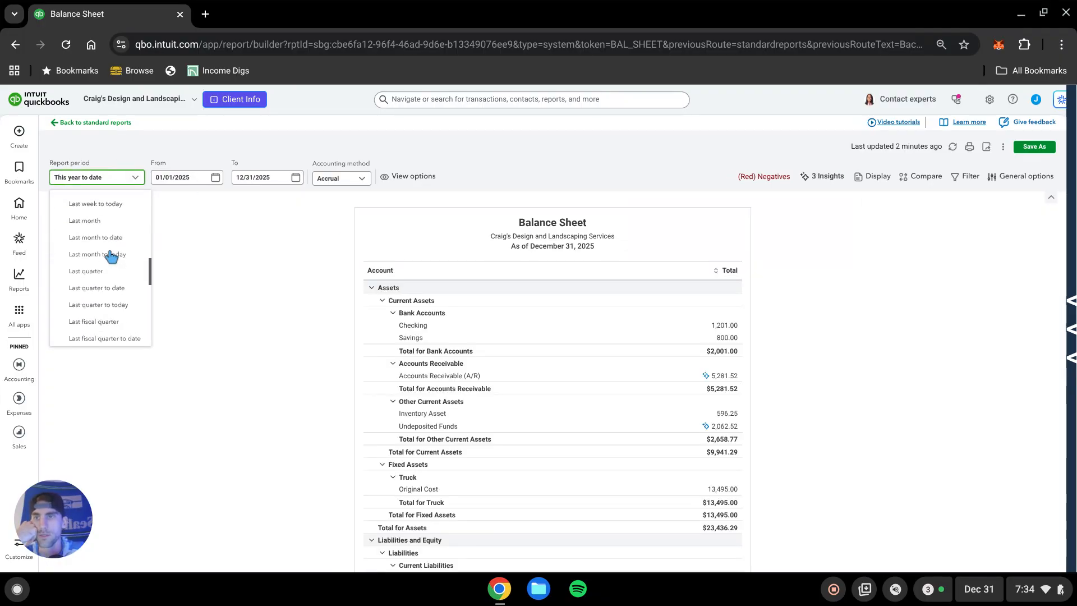
scroll(103, 292, down, 3)
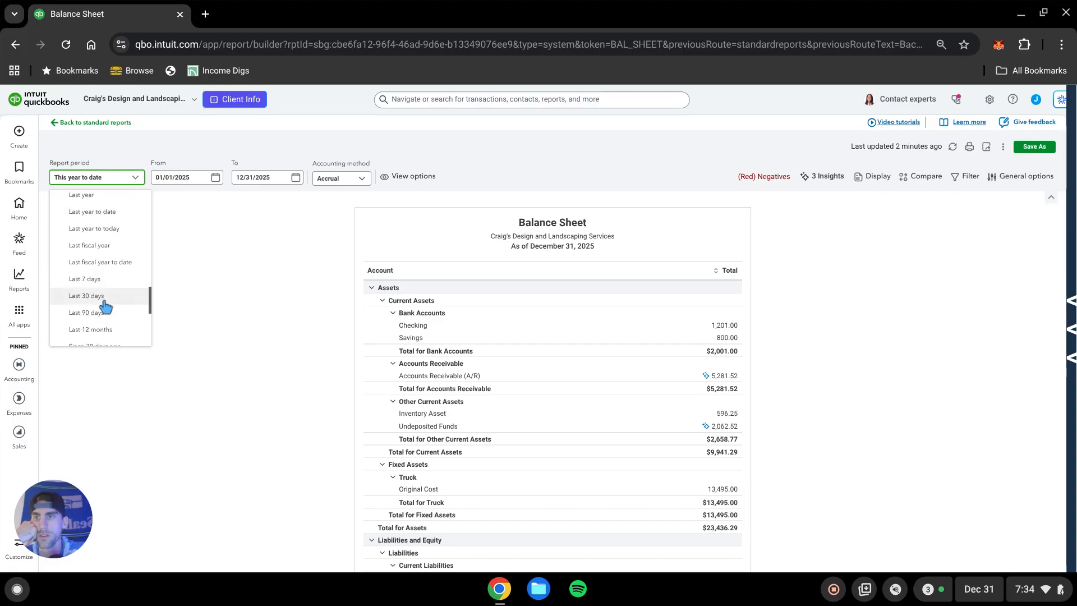
scroll(110, 318, up, 4)
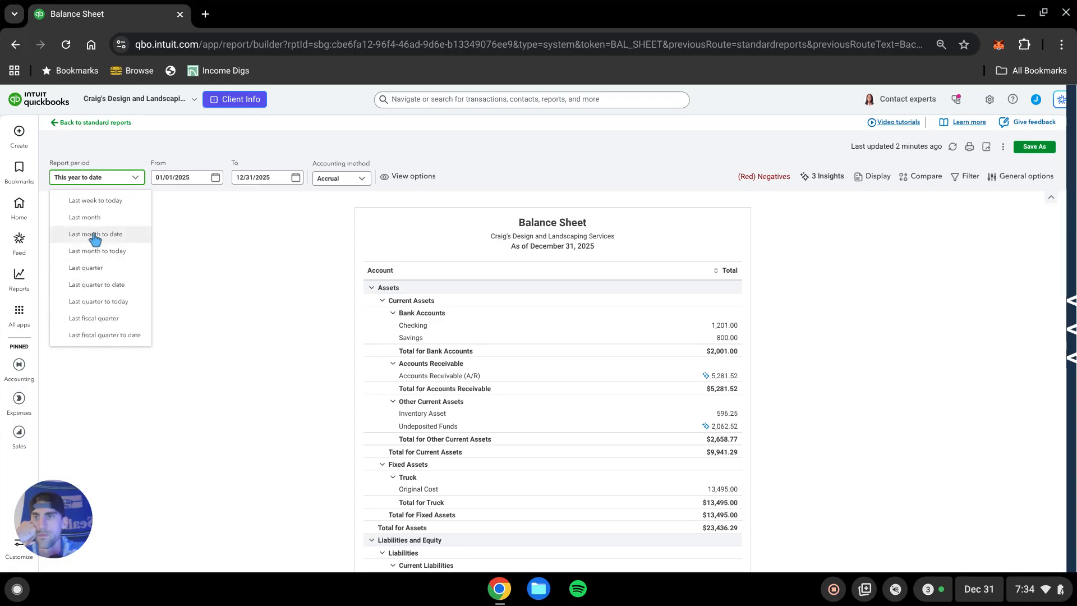
scroll(89, 269, up, 2)
scroll(96, 269, down, 3)
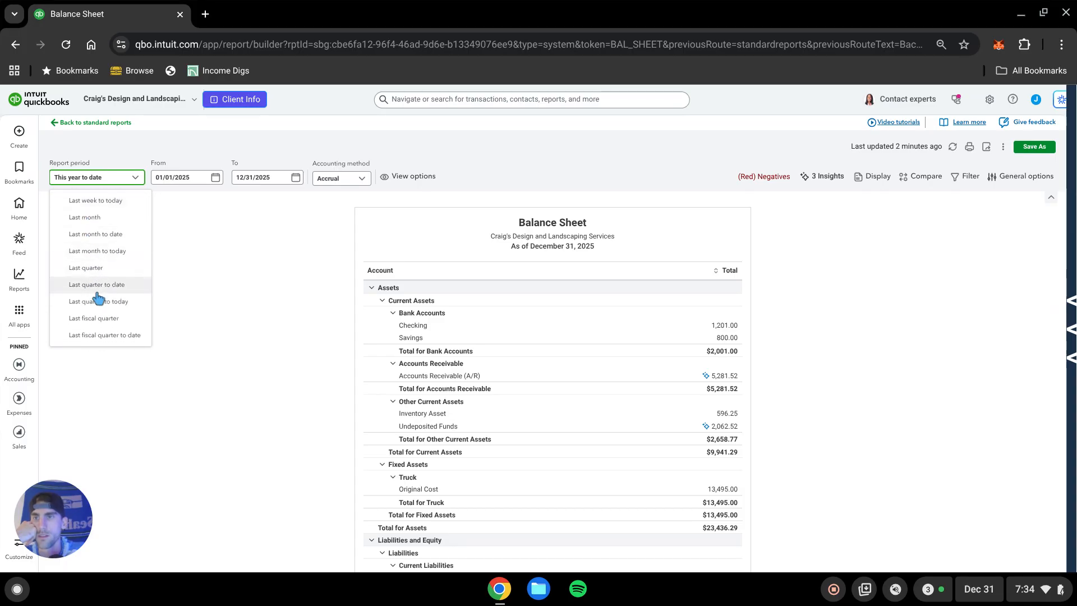
click(106, 275)
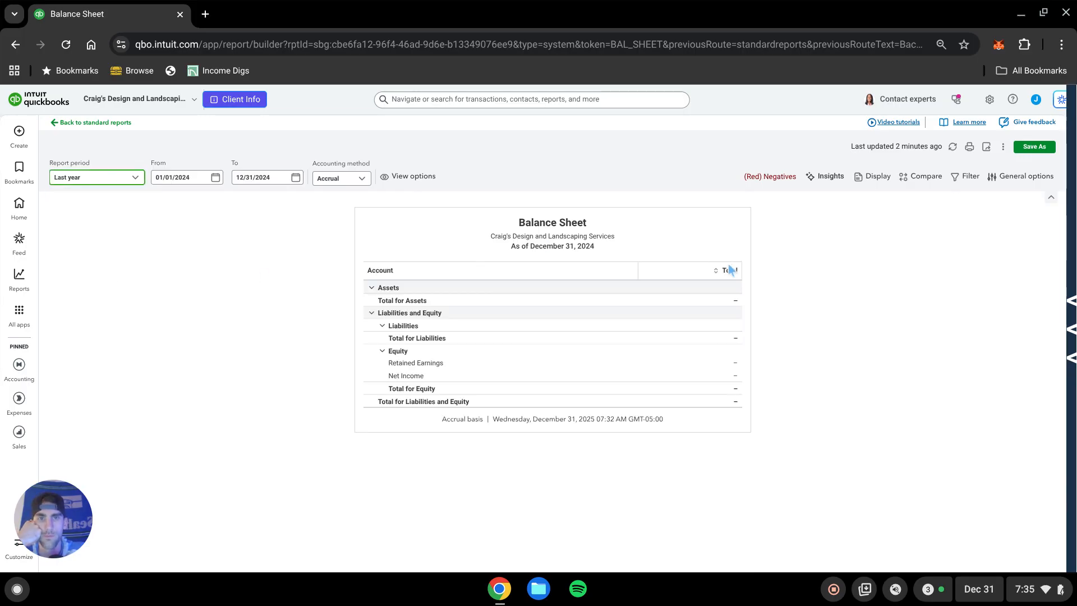
Create a new expense from Checking dated 01/01/2024 and assign it to Business A.
click(19, 130)
click(152, 166)
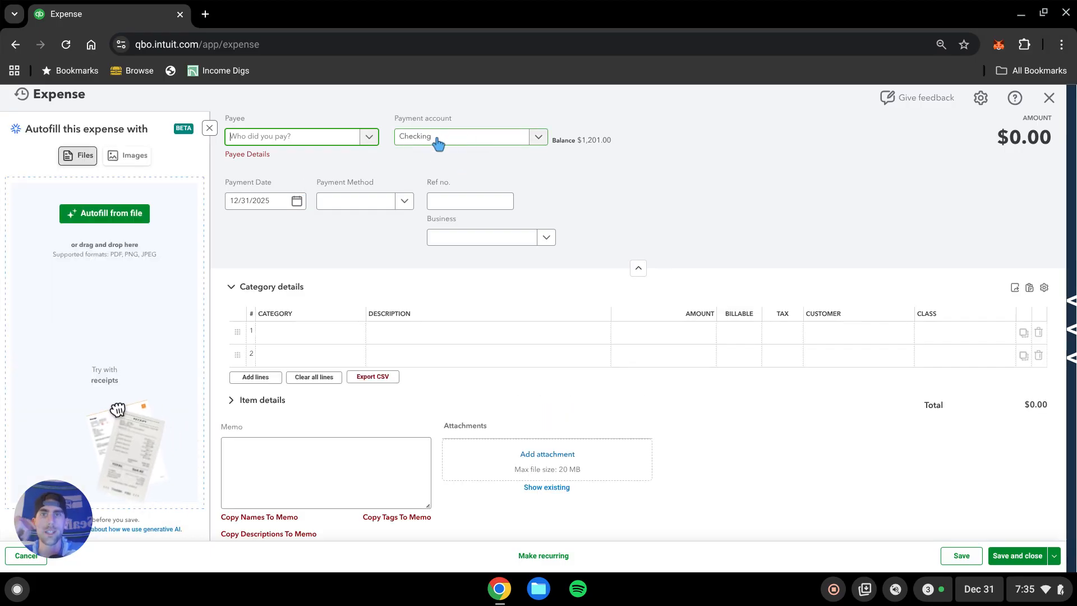
click(264, 201)
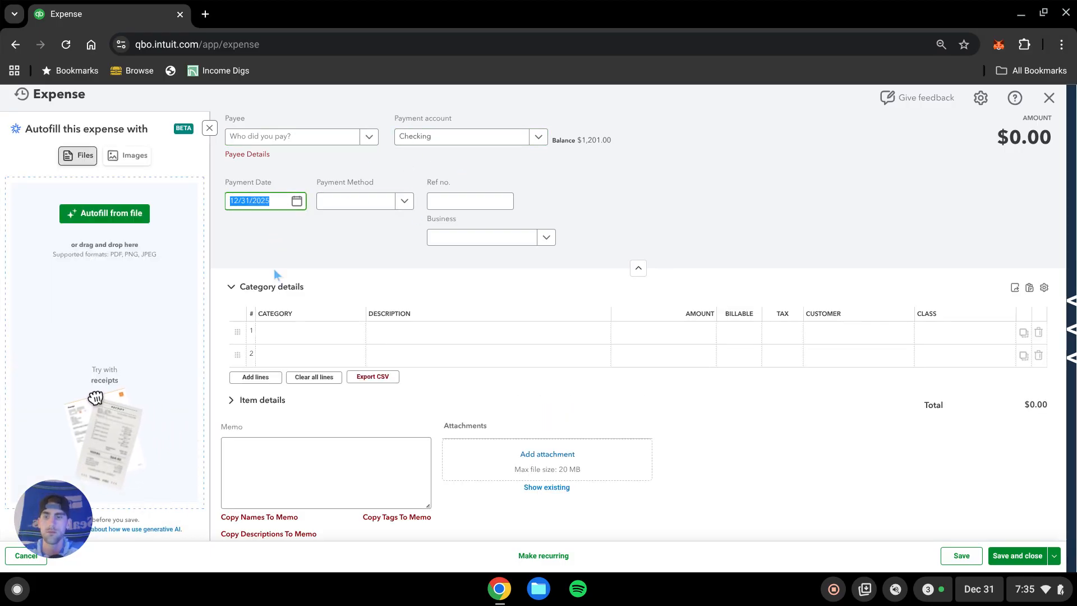
text(1/1/2)
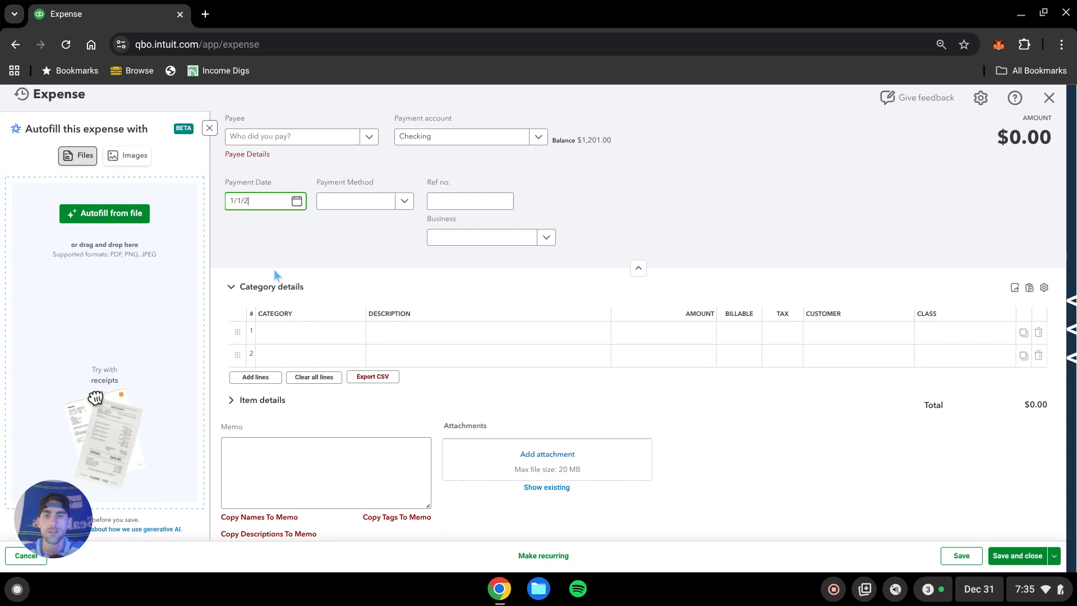
click(466, 242)
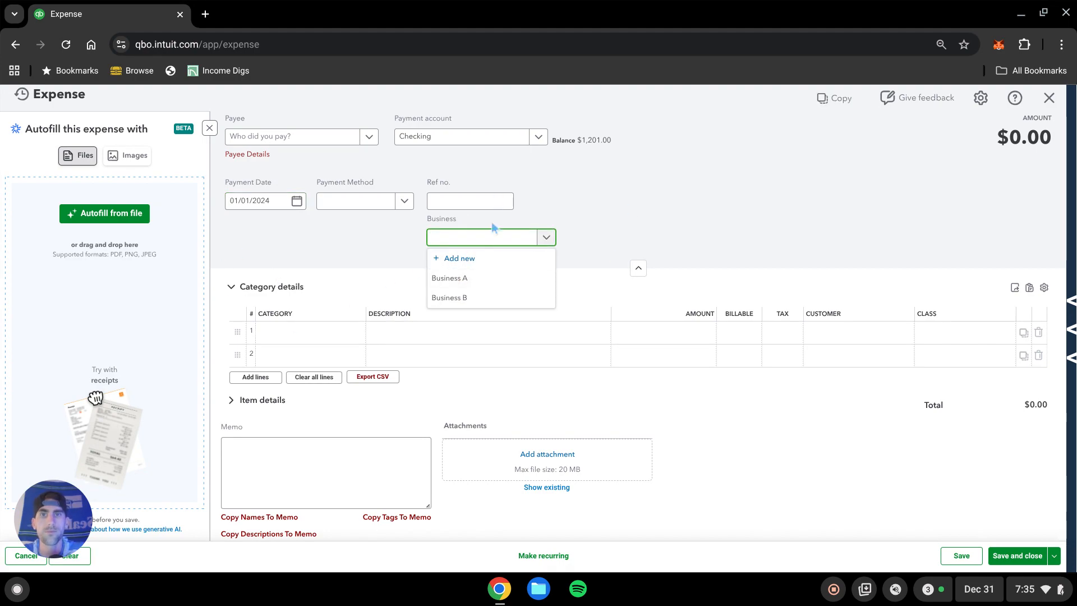
click(466, 279)
click(689, 198)
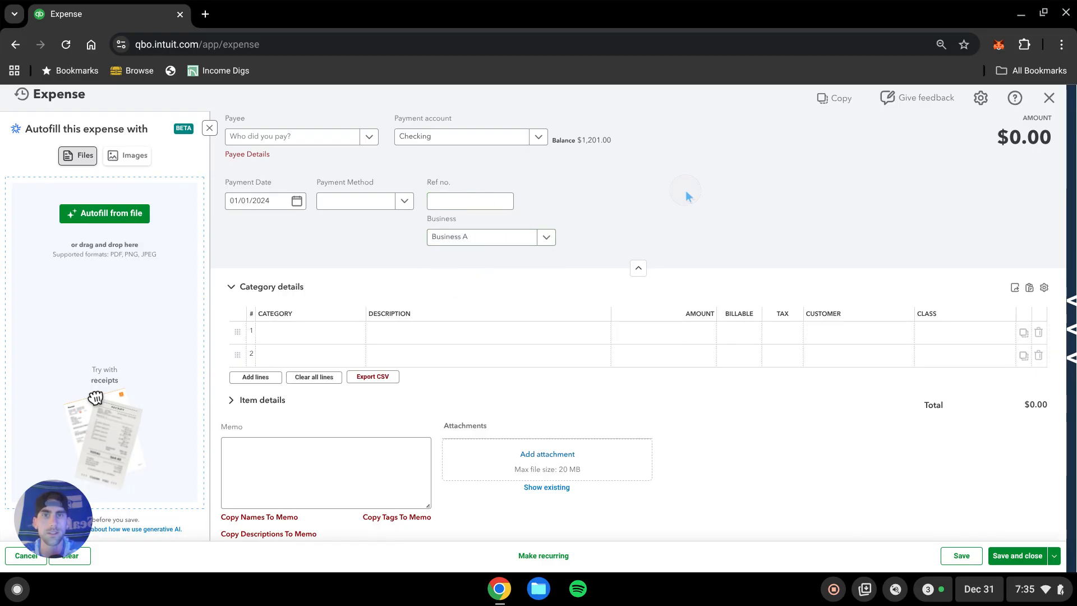
Add a Meals and Entertainment line of $100 with class Rental 1, then save and close the expense.
click(311, 331)
text(meals)
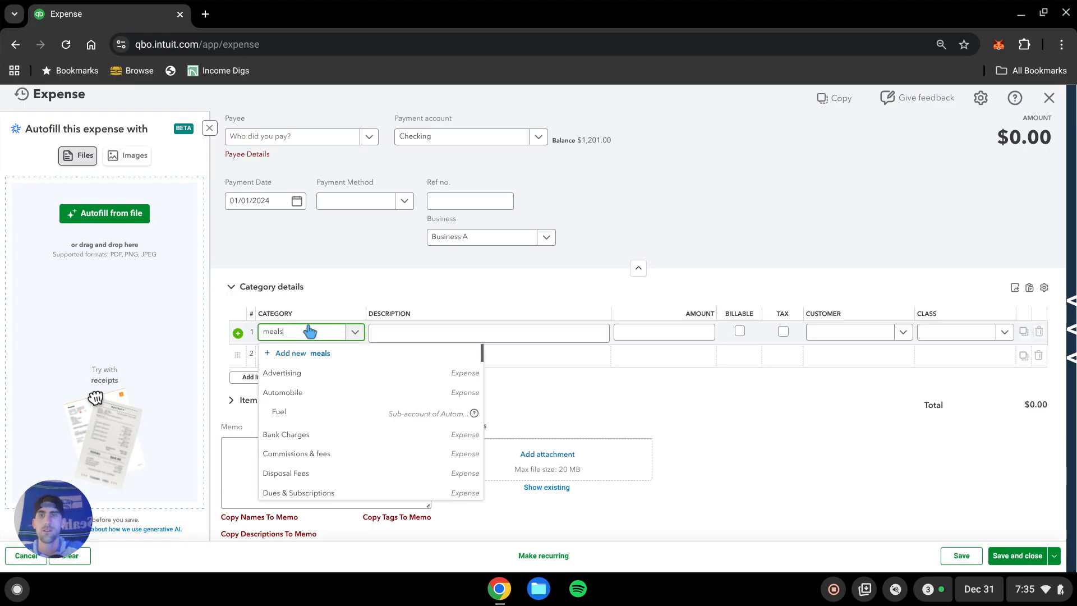
click(333, 397)
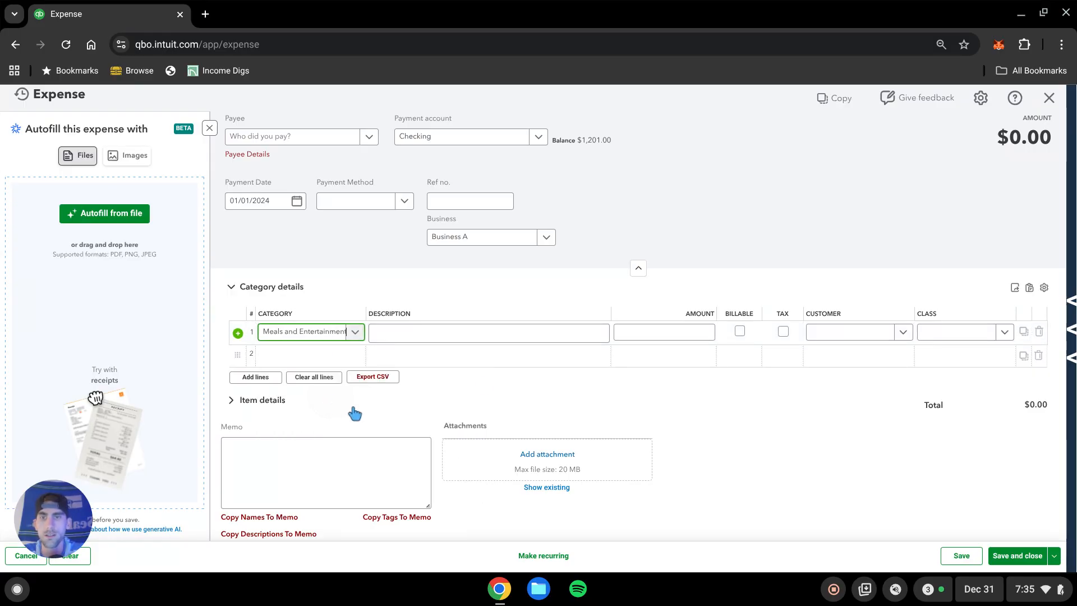
click(673, 332)
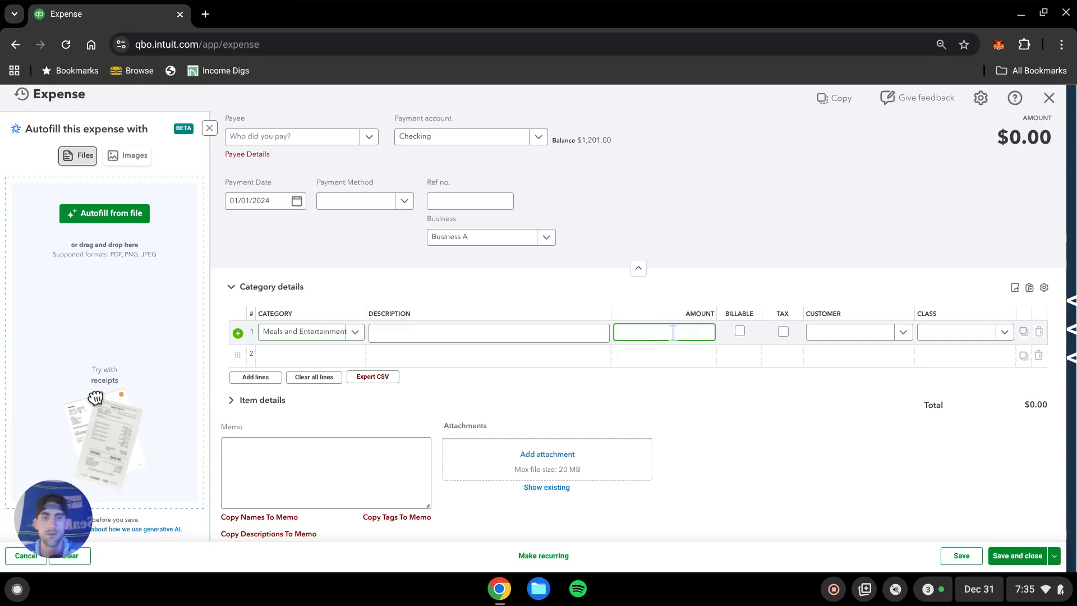
click(968, 340)
click(956, 416)
click(849, 437)
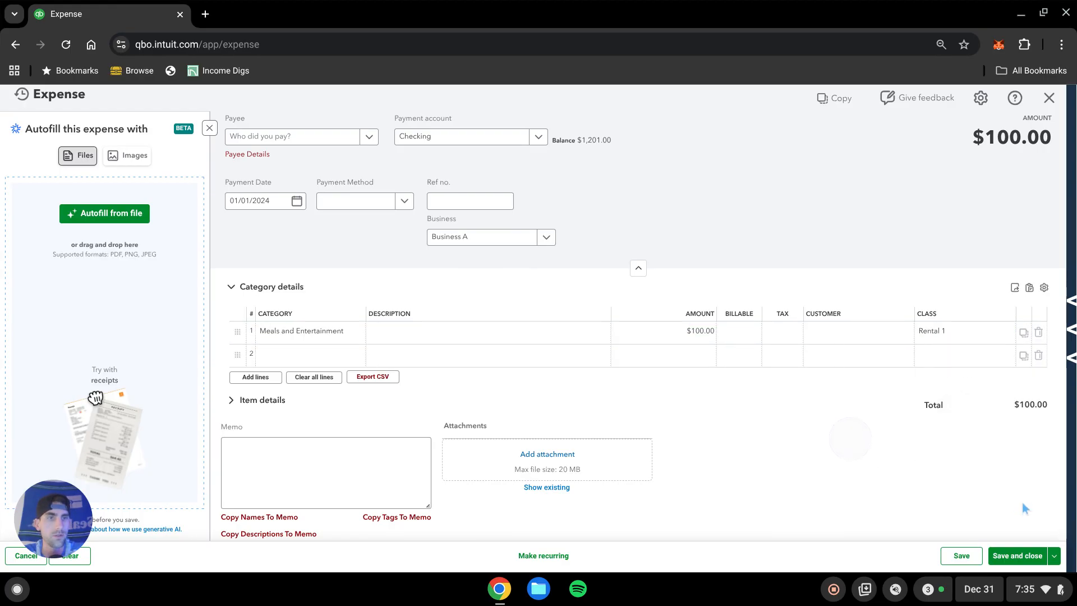
click(1017, 555)
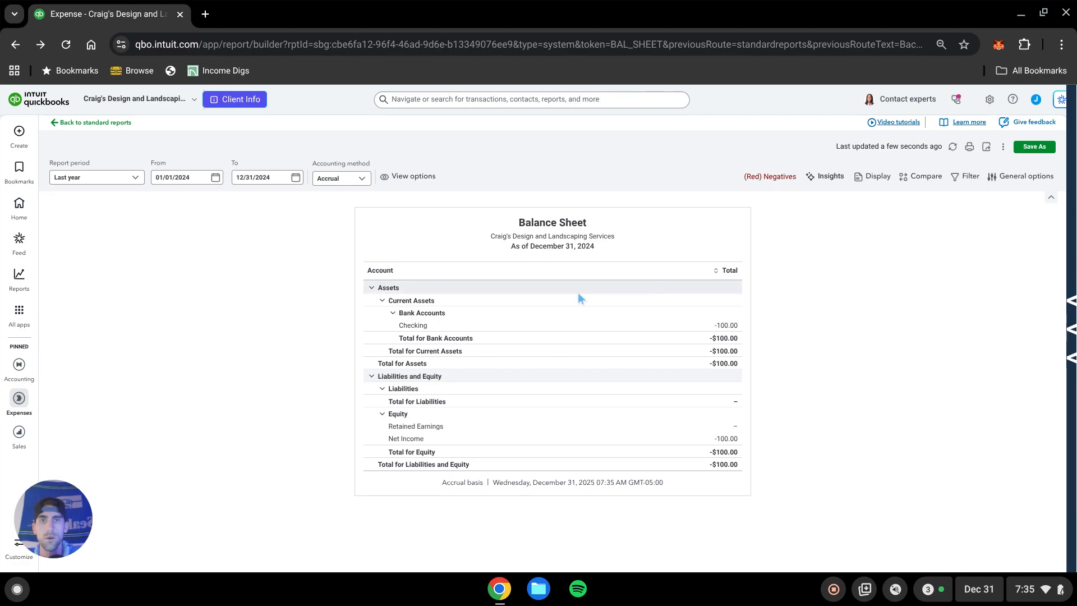
Display the Balance Sheet columns by Business.
click(874, 178)
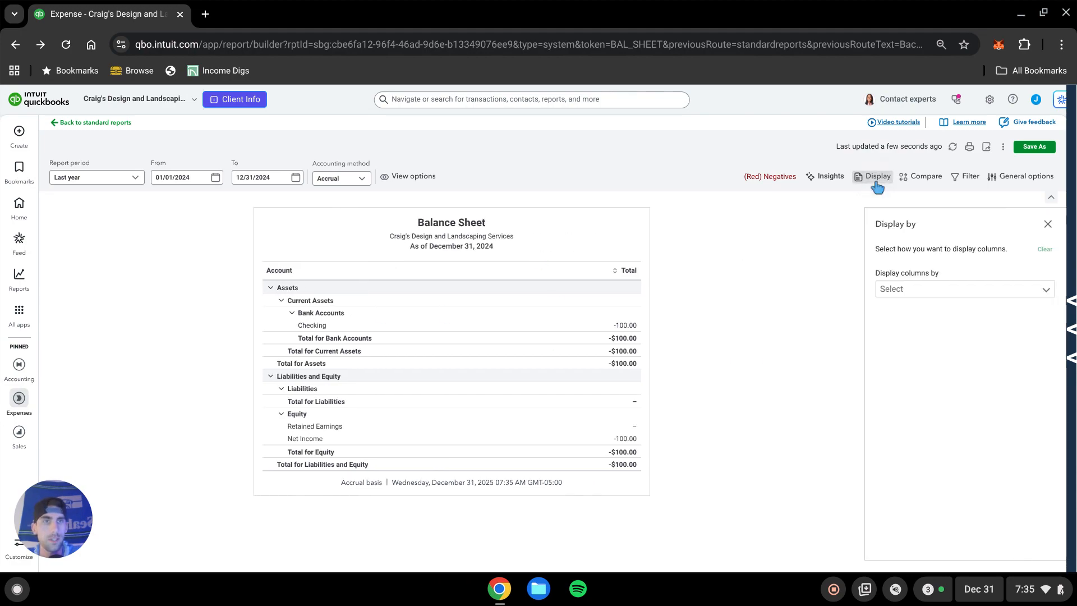
click(943, 290)
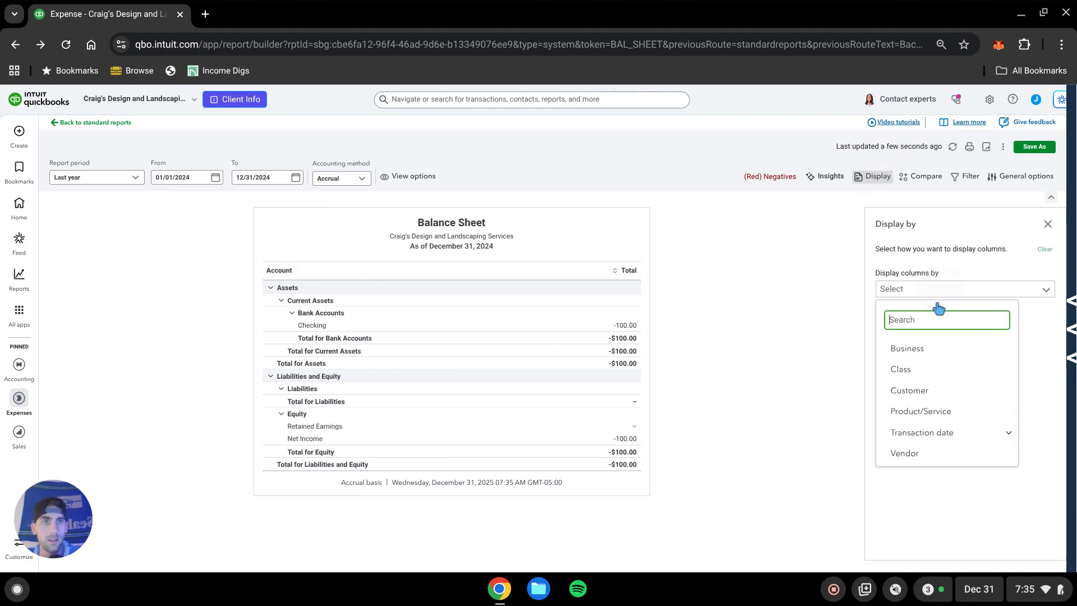
click(911, 347)
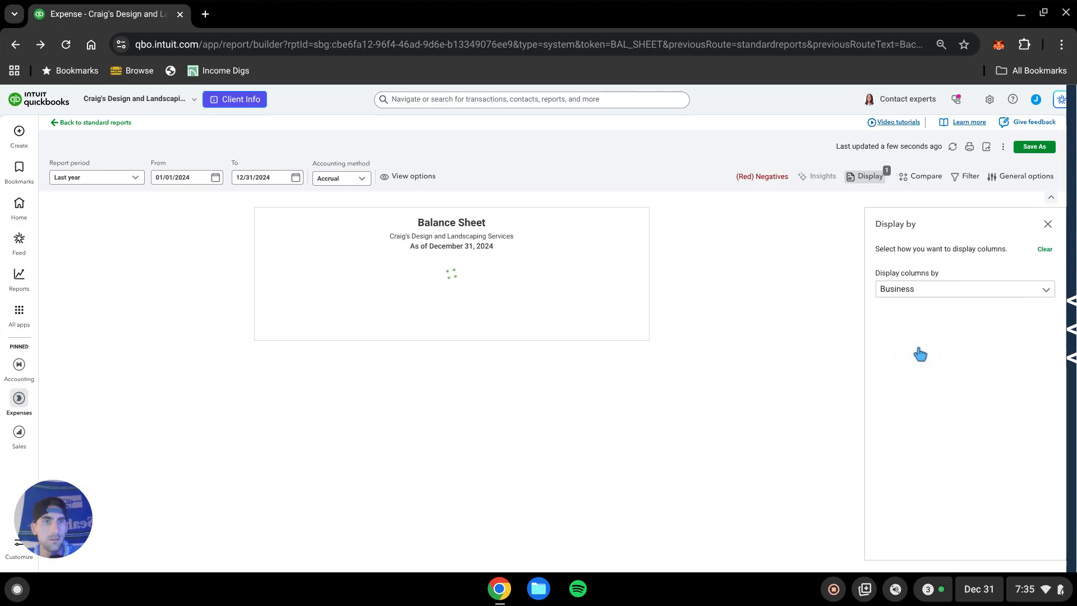
click(1047, 225)
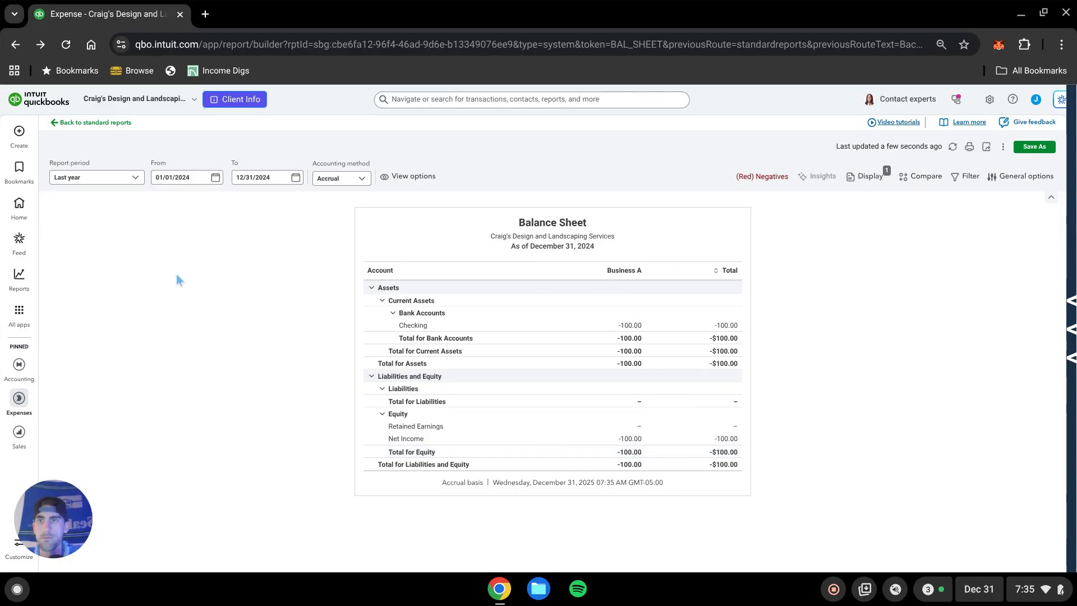
Create another expense paid from the Savings account and assign it to Business B.
click(19, 132)
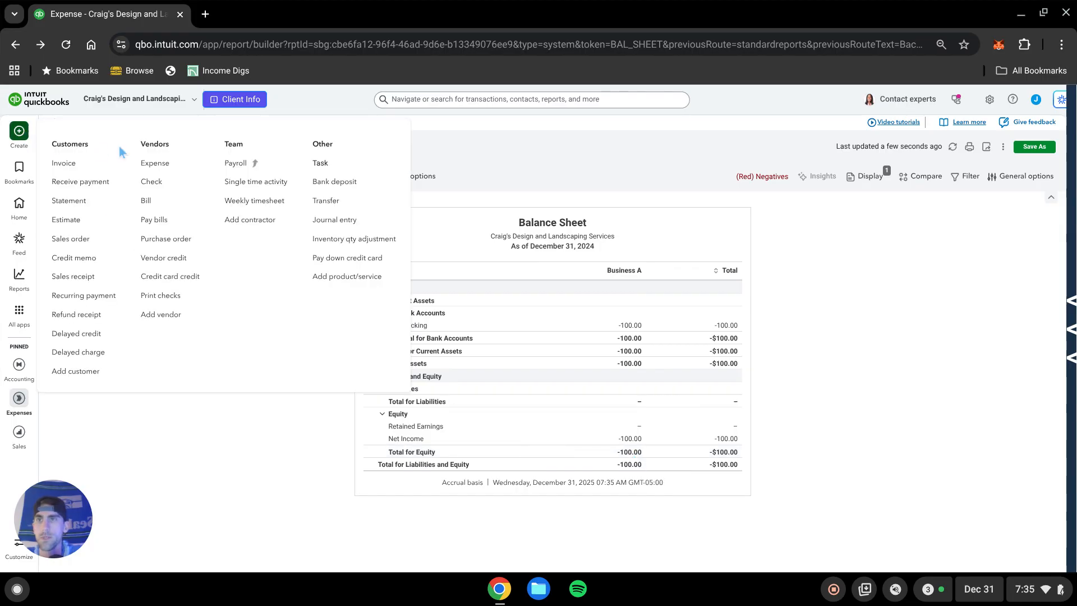
click(154, 164)
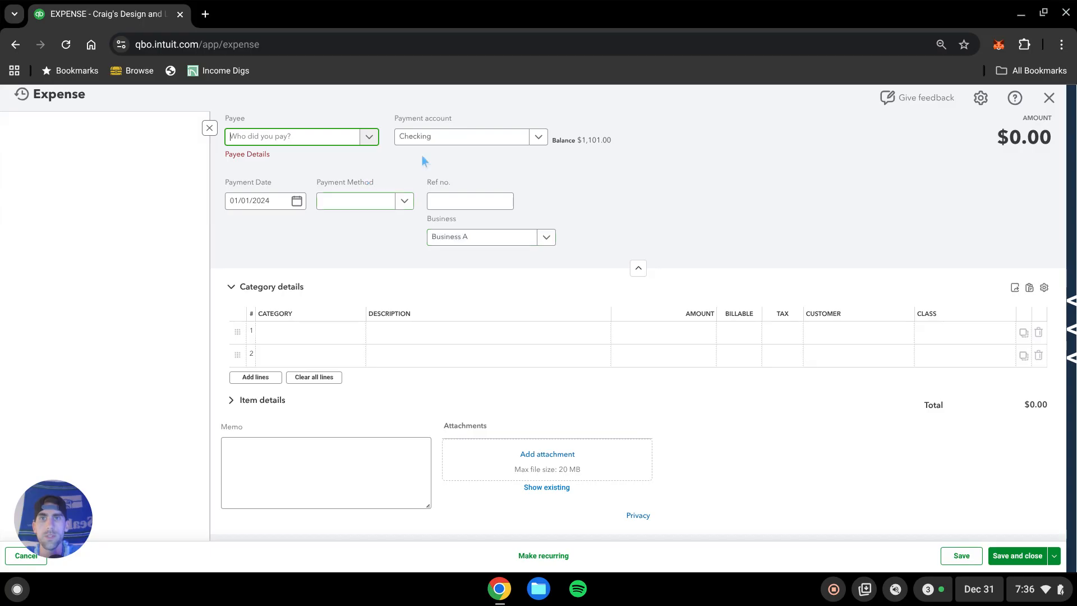
click(453, 137)
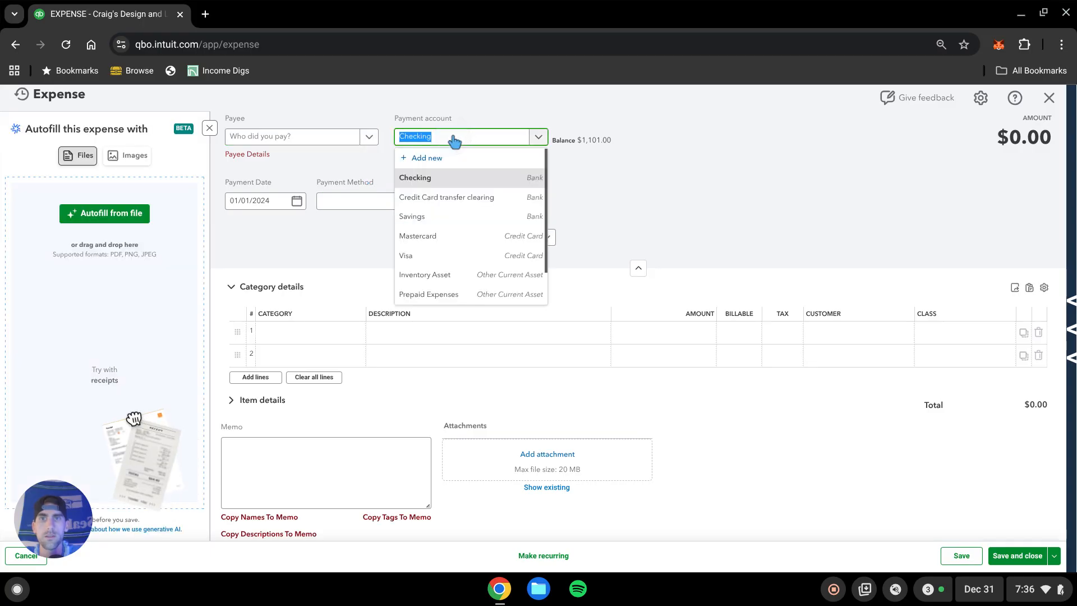
click(431, 217)
click(710, 220)
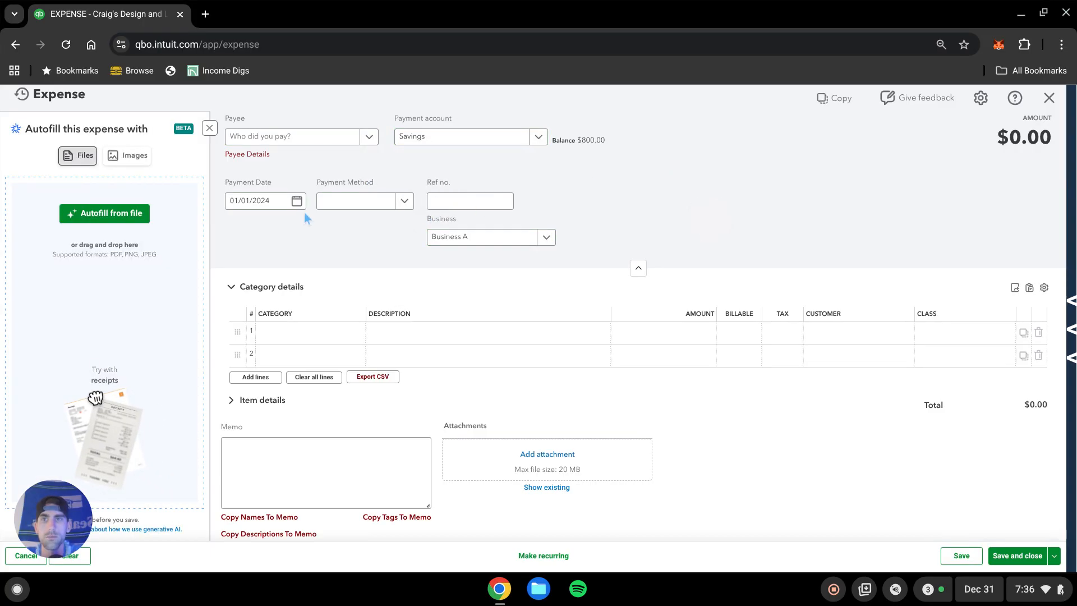
click(481, 237)
click(468, 299)
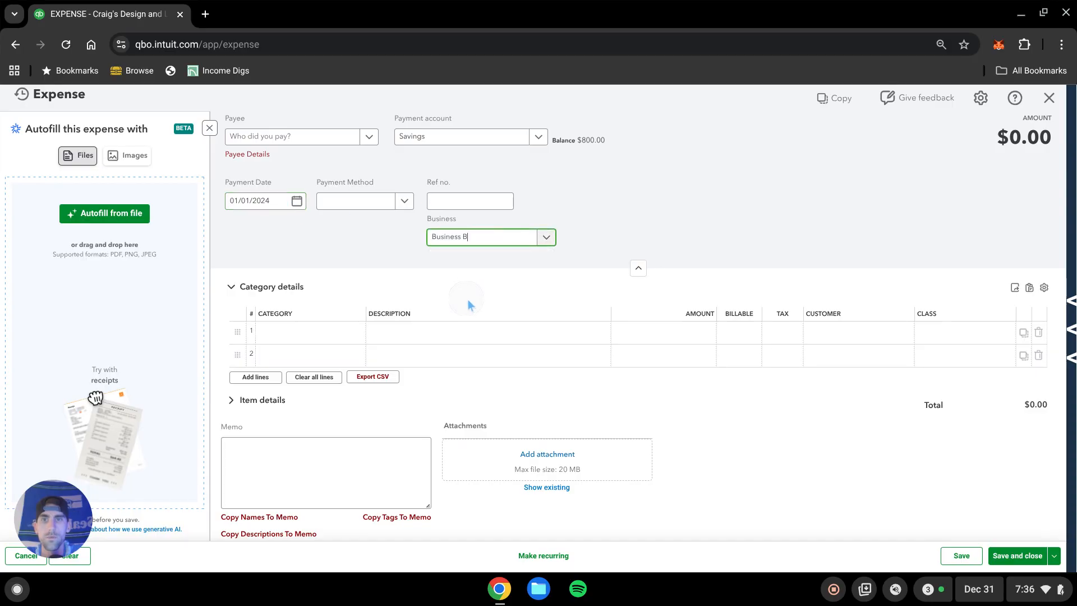
Add a Meals and Entertainment line of $100 with class Rental 3, then save and close the expense.
click(344, 332)
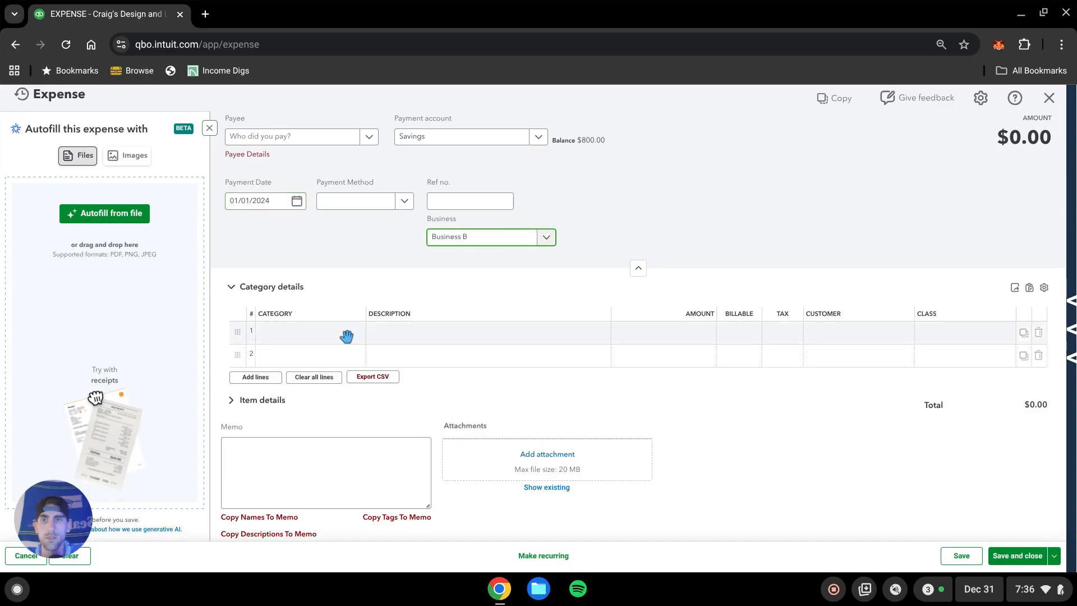
text(meals)
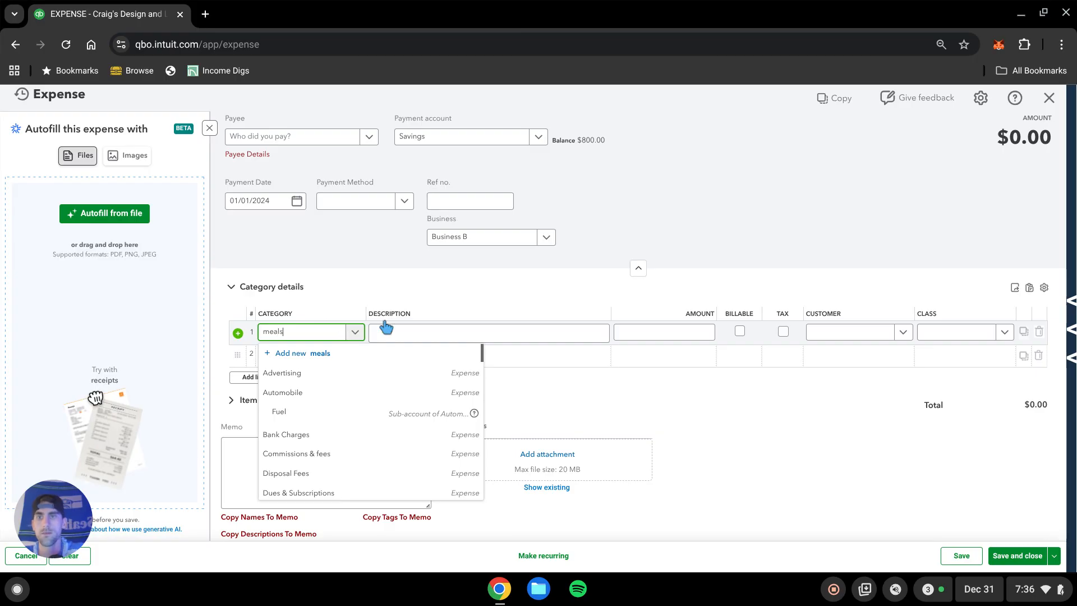
click(363, 392)
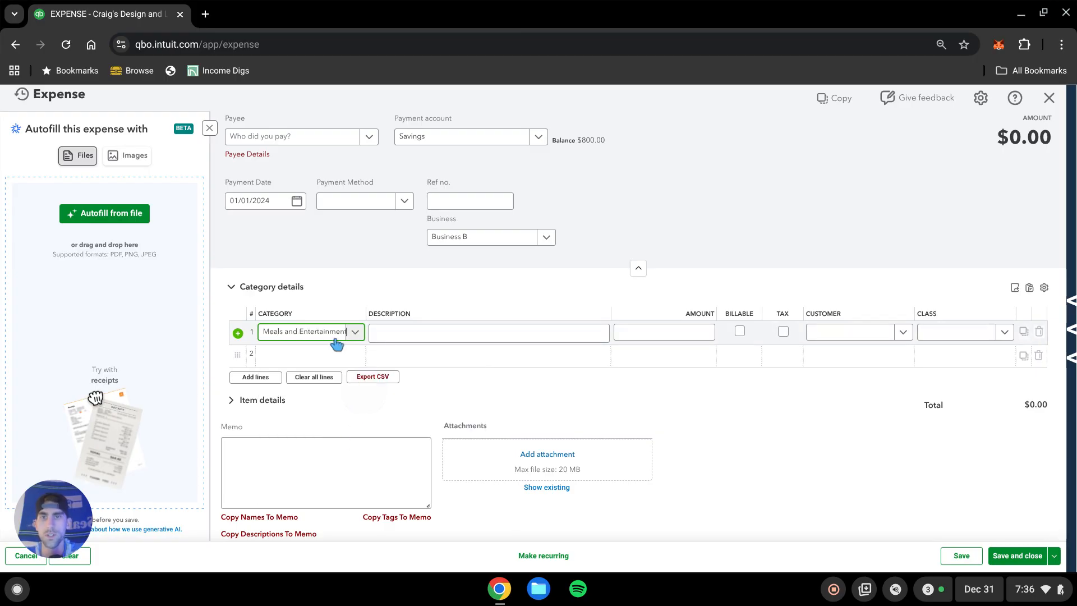
click(679, 331)
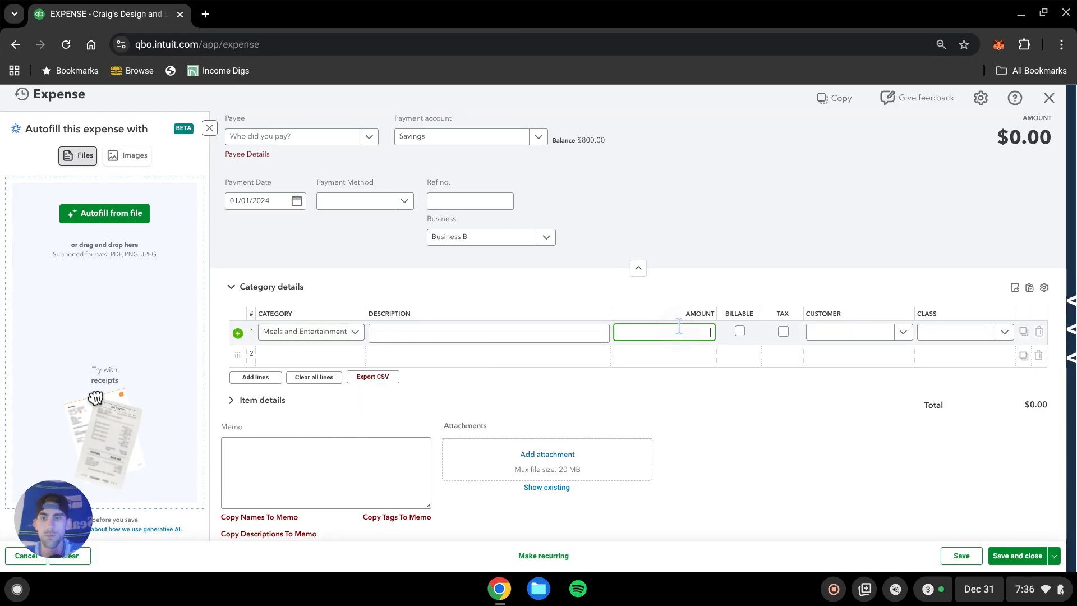
click(960, 336)
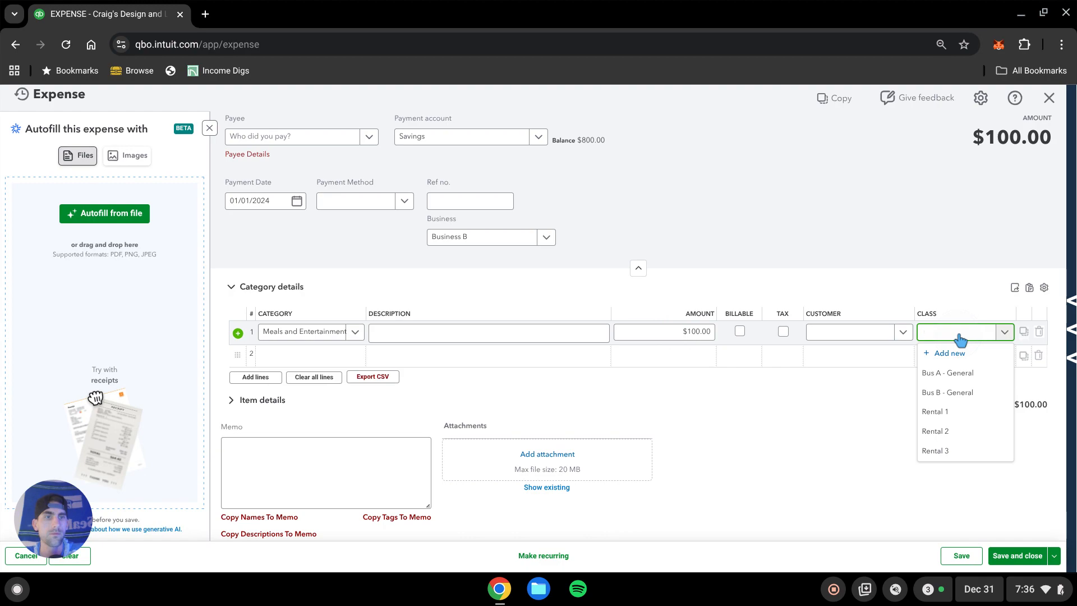
click(948, 452)
click(861, 467)
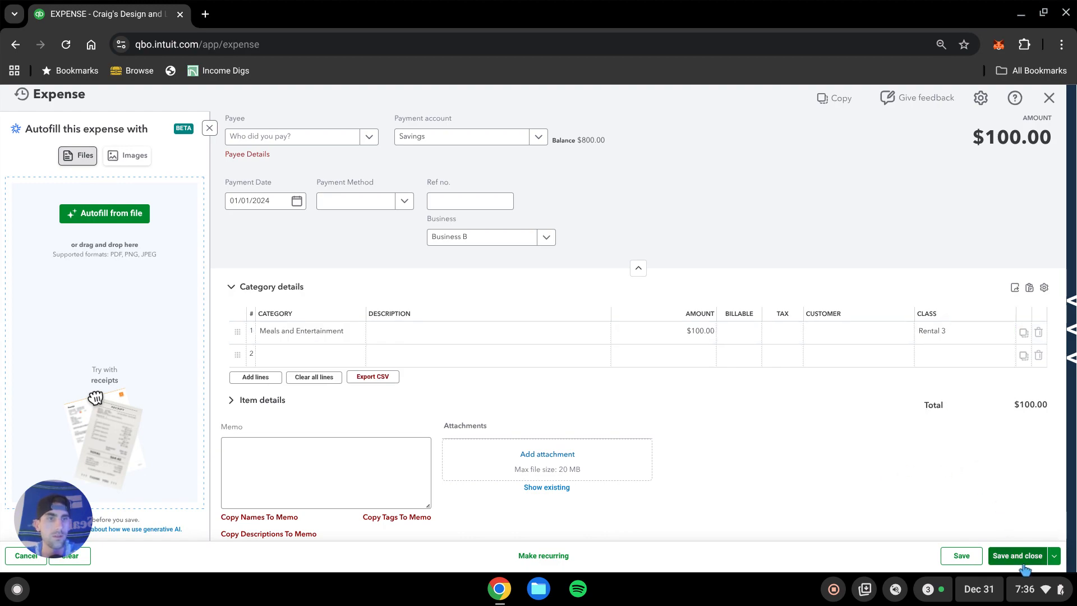
click(1038, 558)
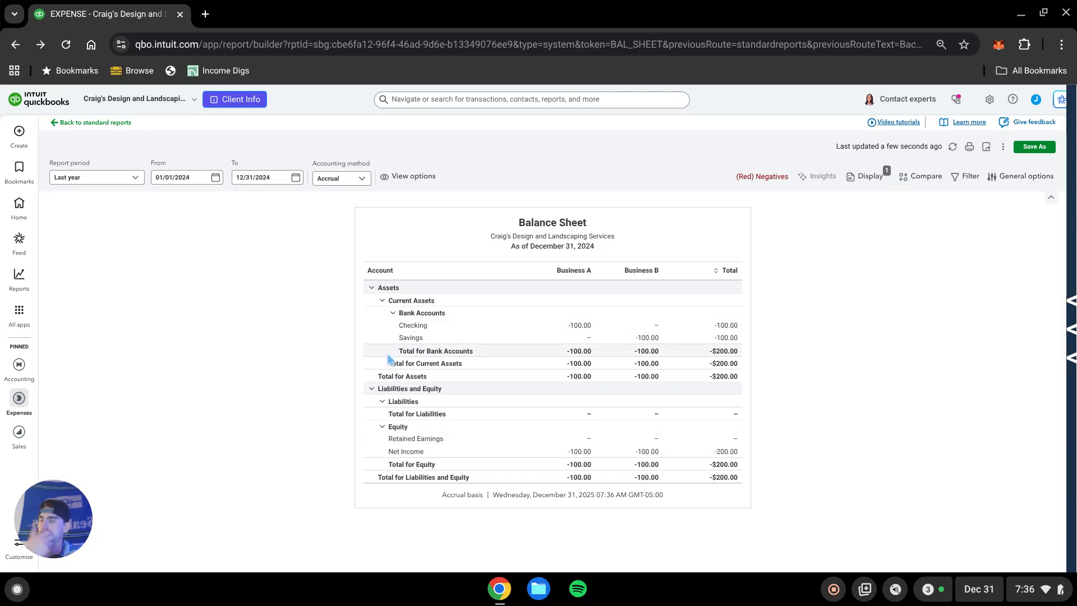
Save the customized report as a new report named Balance Sheet - by business.
click(1047, 153)
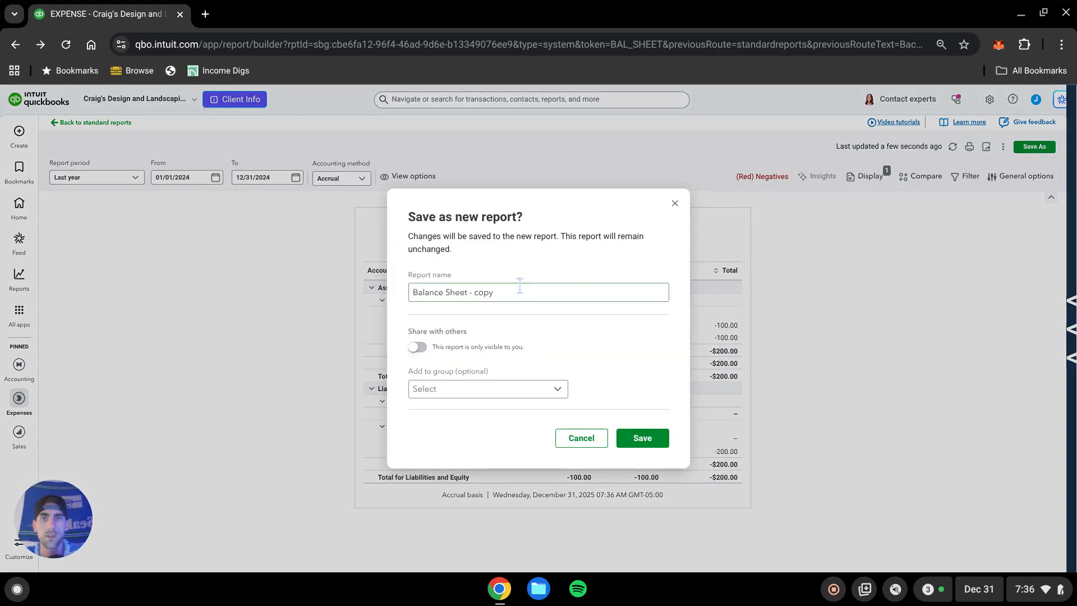
click(527, 291)
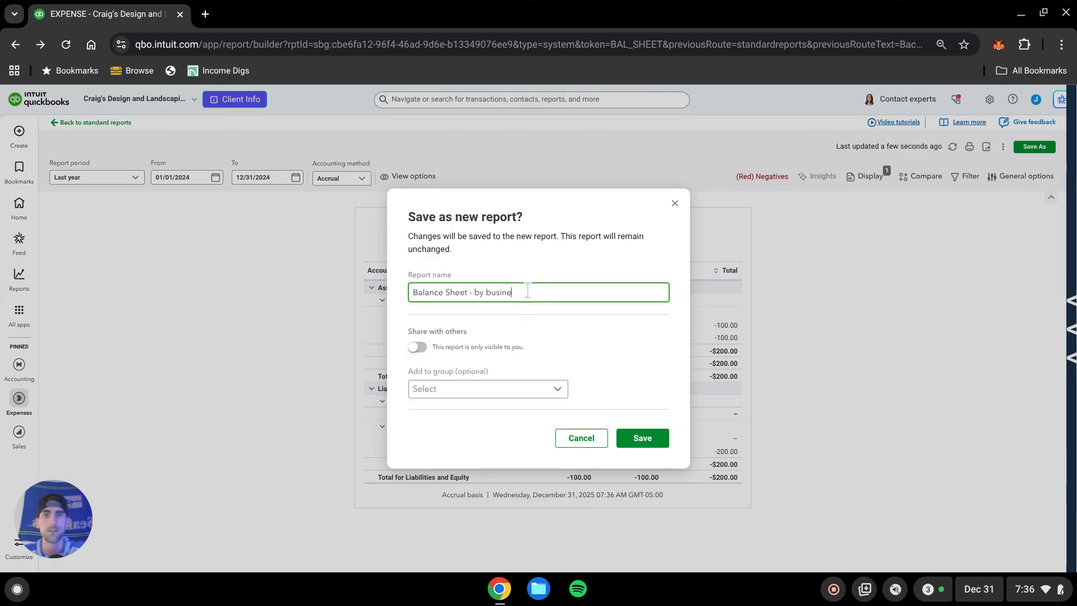
text(- by business)
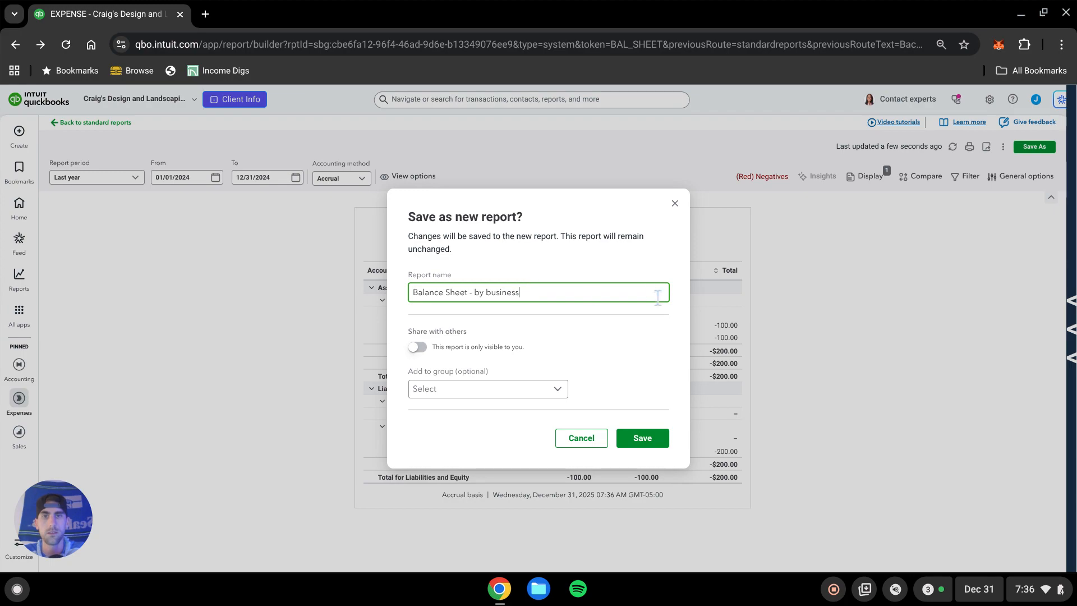
click(652, 442)
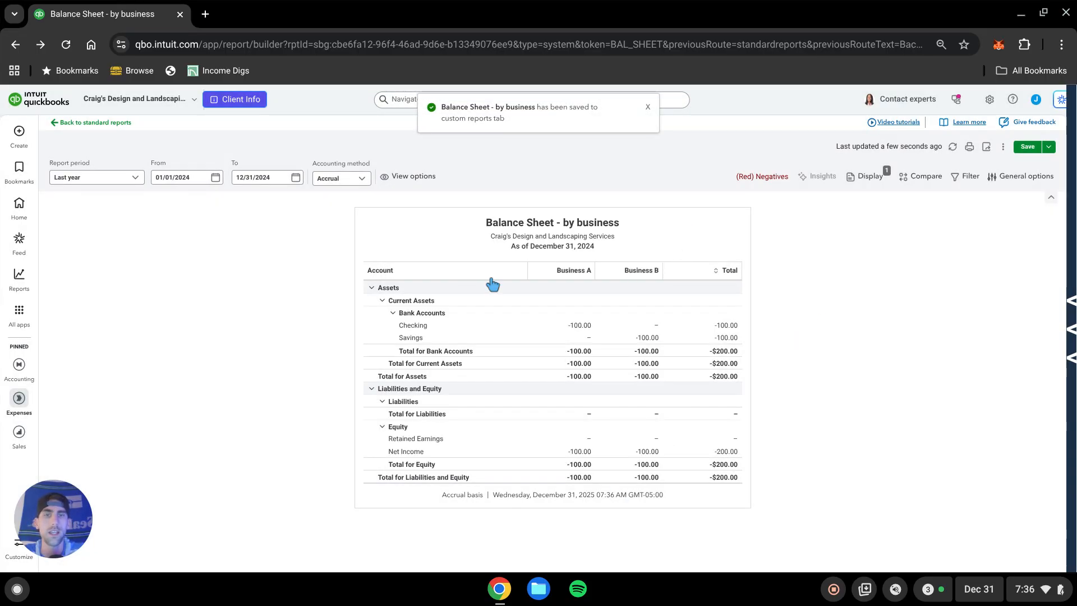
Start a new expense paid from the Checking account.
click(19, 132)
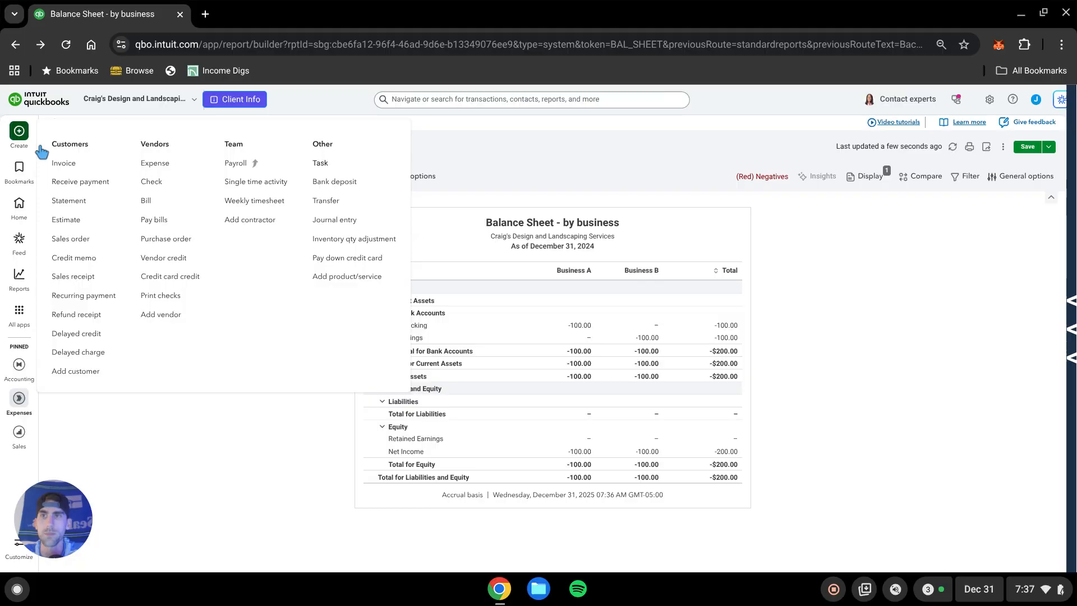
click(152, 163)
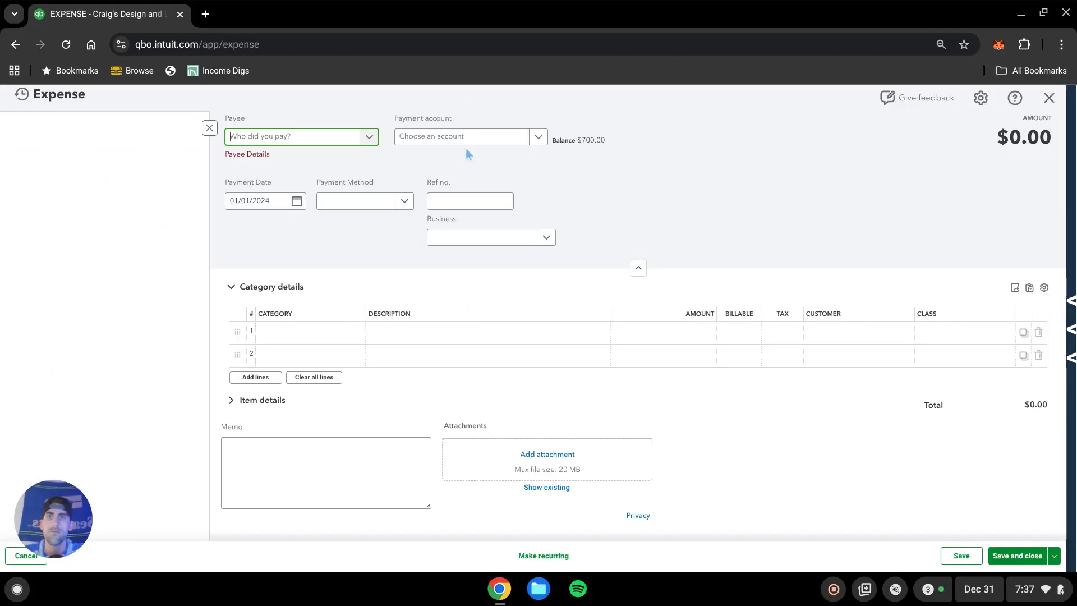
click(481, 140)
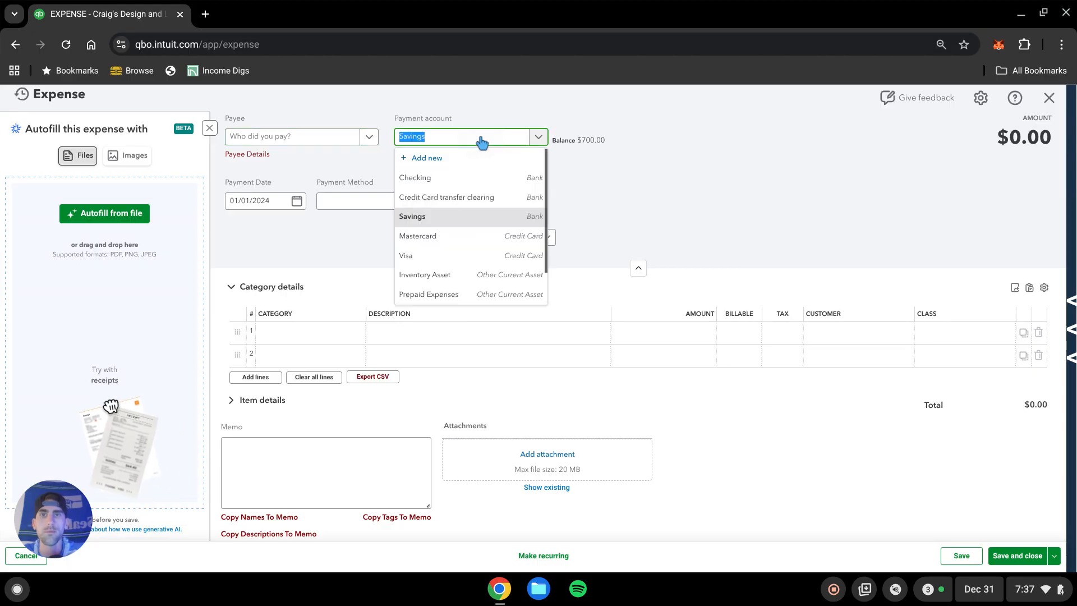
click(464, 177)
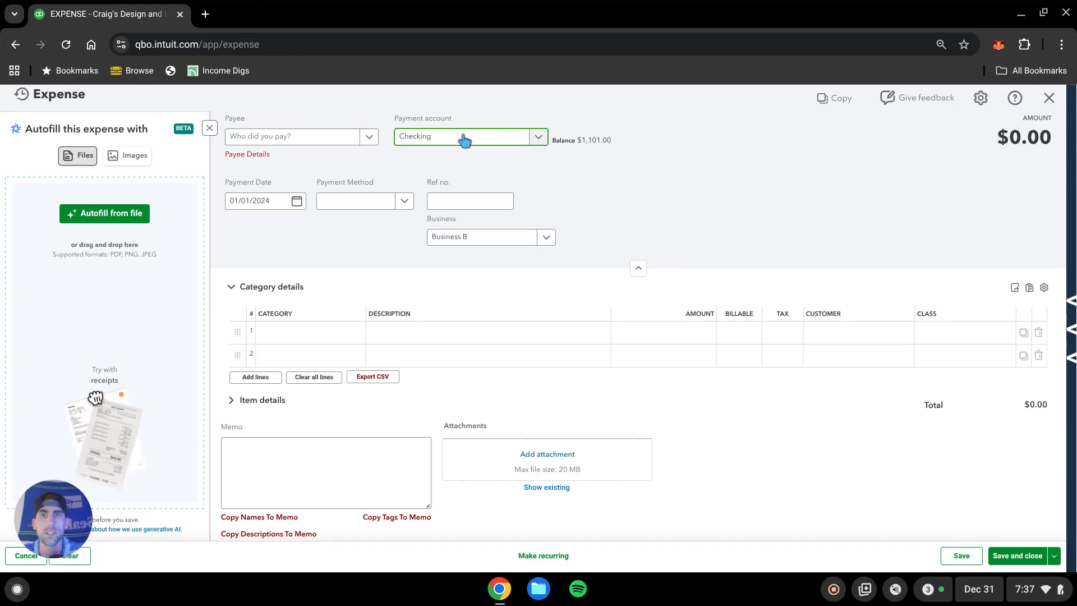
Assign the expense to Business A.
click(546, 237)
click(494, 258)
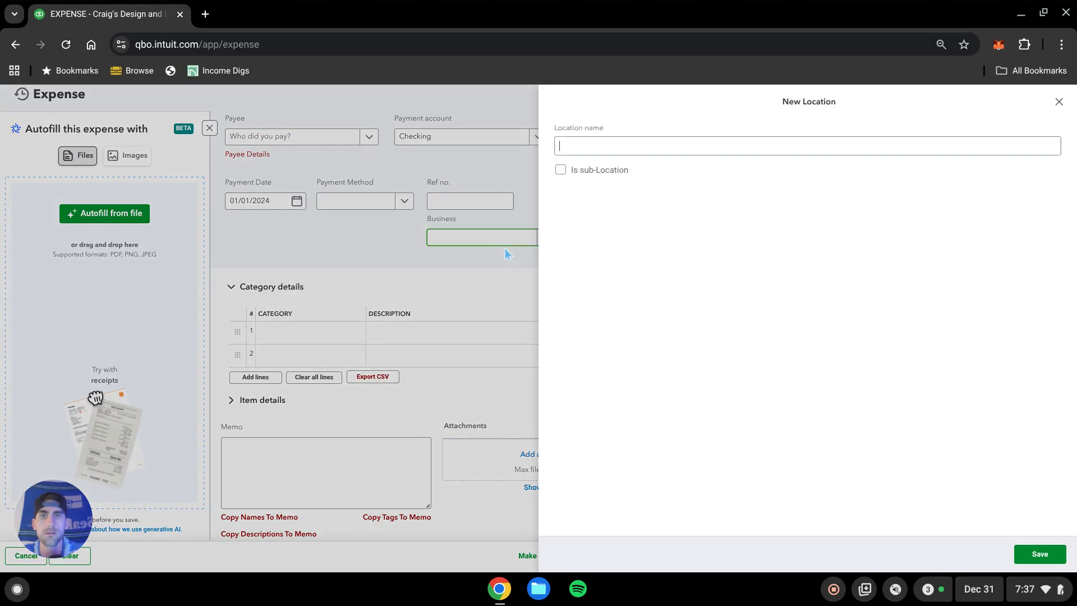
click(1058, 103)
click(546, 237)
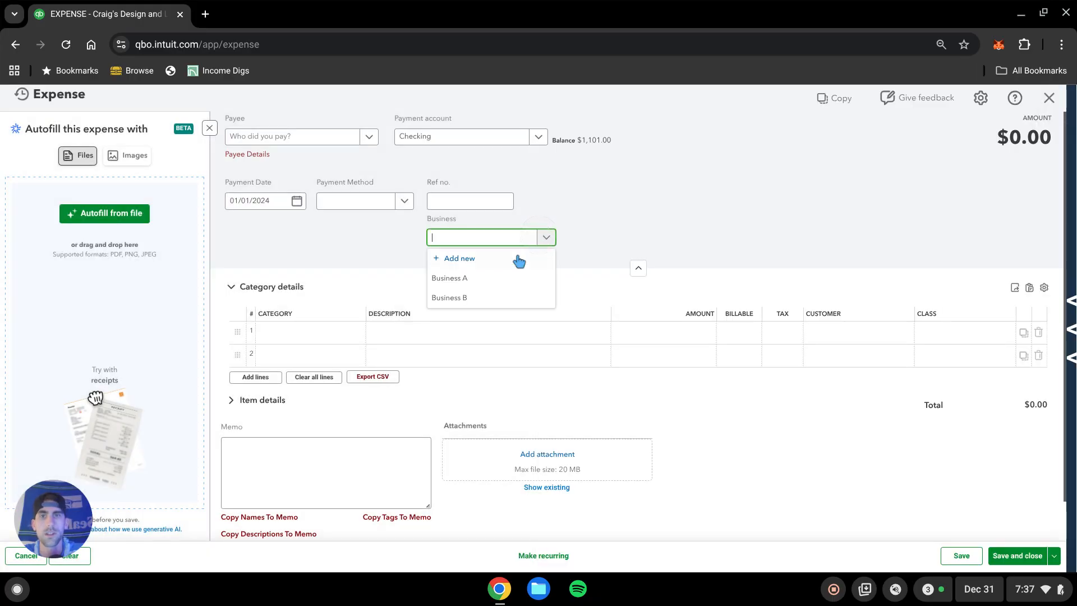
click(492, 281)
Add a Meals and Entertainment line of $100 with class Rental 2.
click(301, 332)
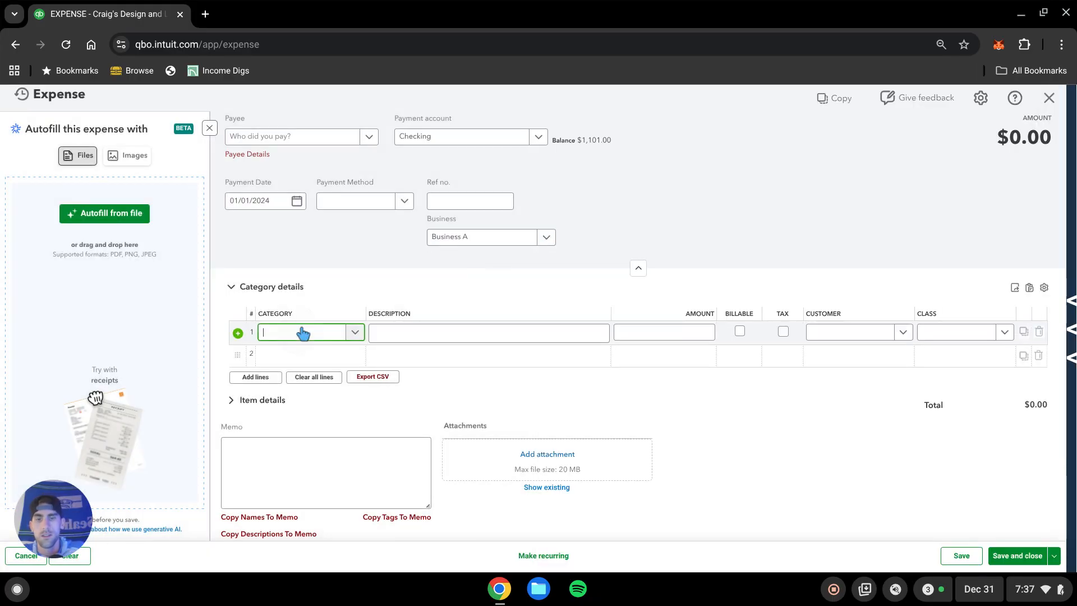
text(meals)
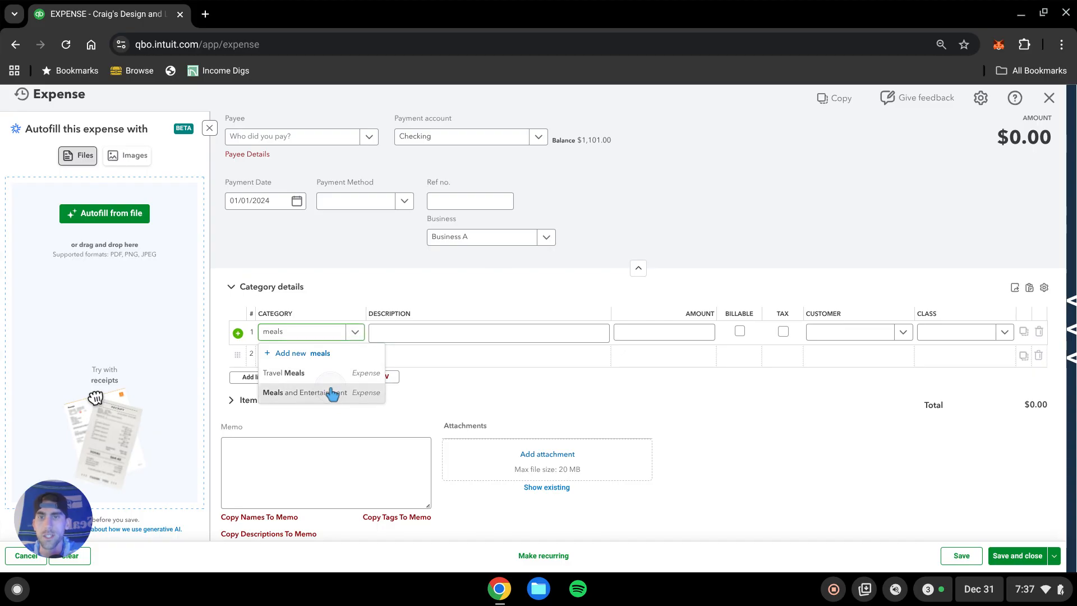
click(333, 396)
click(705, 328)
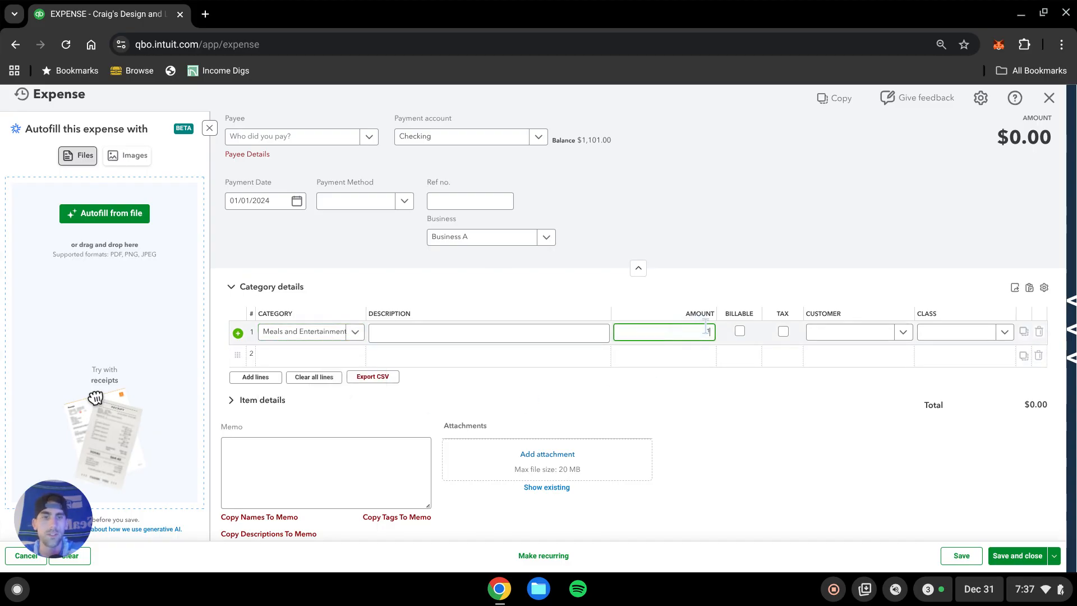
text(100)
click(983, 332)
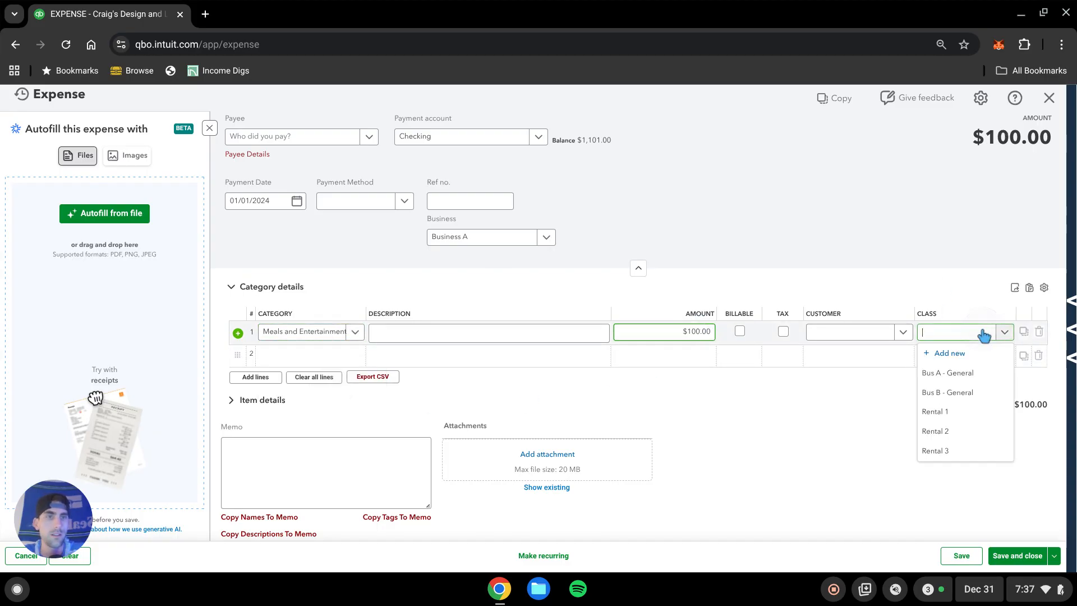
click(953, 431)
click(805, 455)
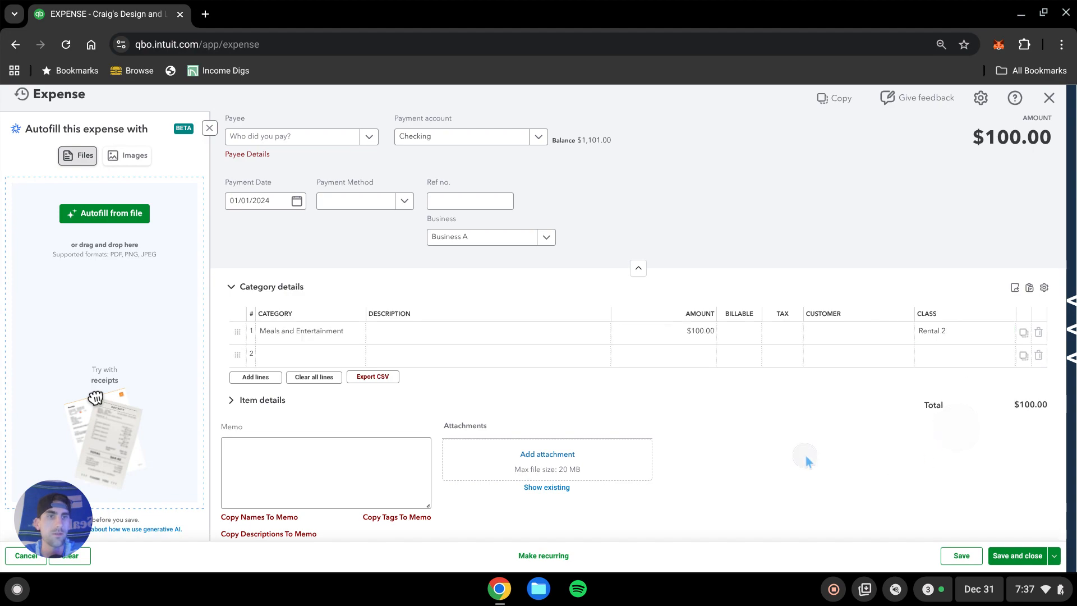
Clear the expense's Business field, then save and close the expense.
click(473, 237)
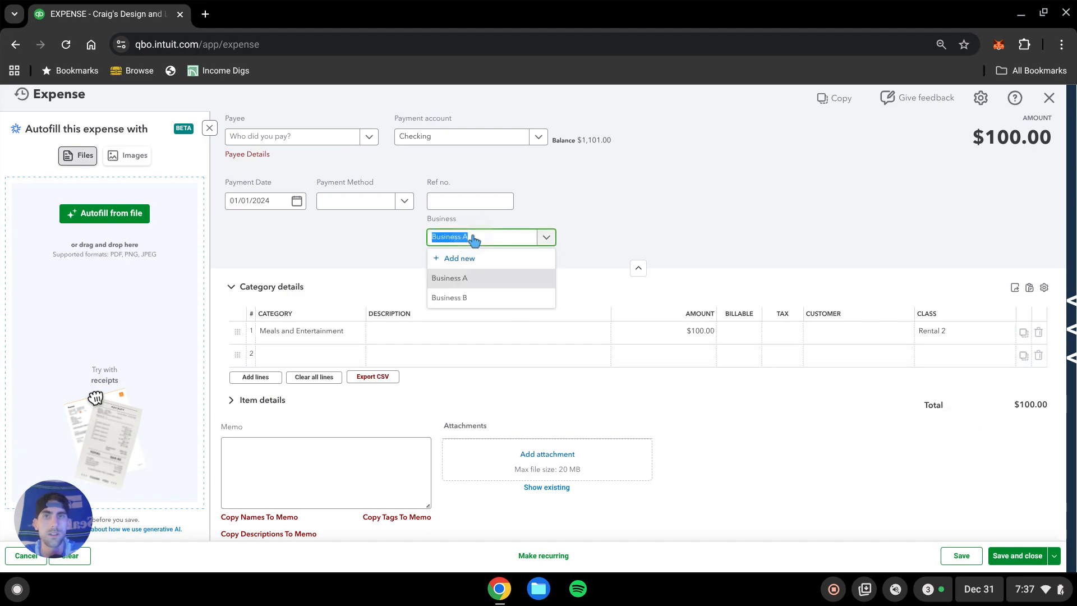
key(BackSpace)
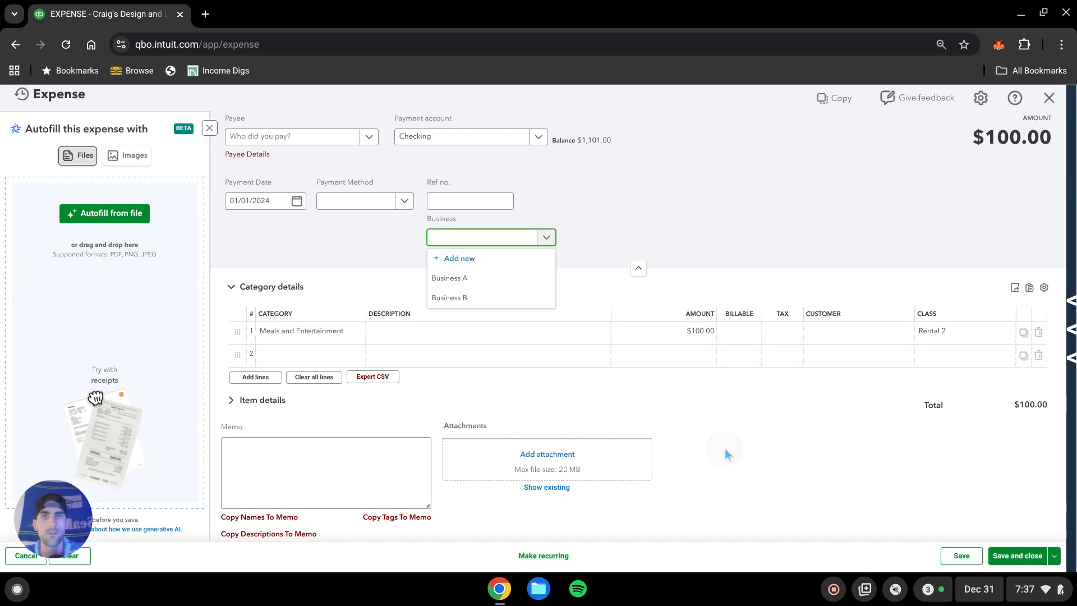
click(730, 444)
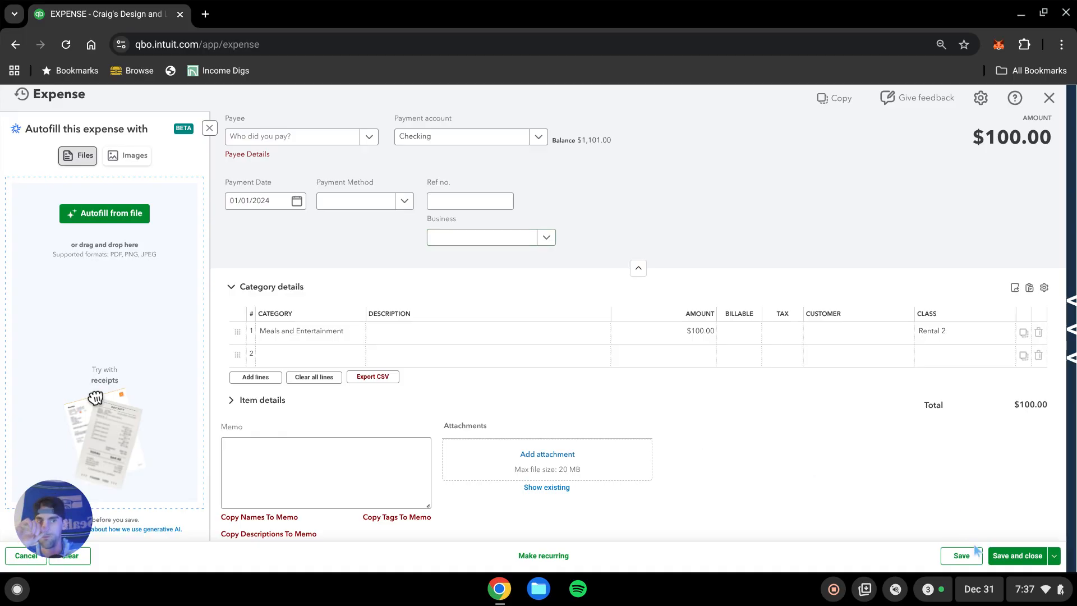
click(1017, 555)
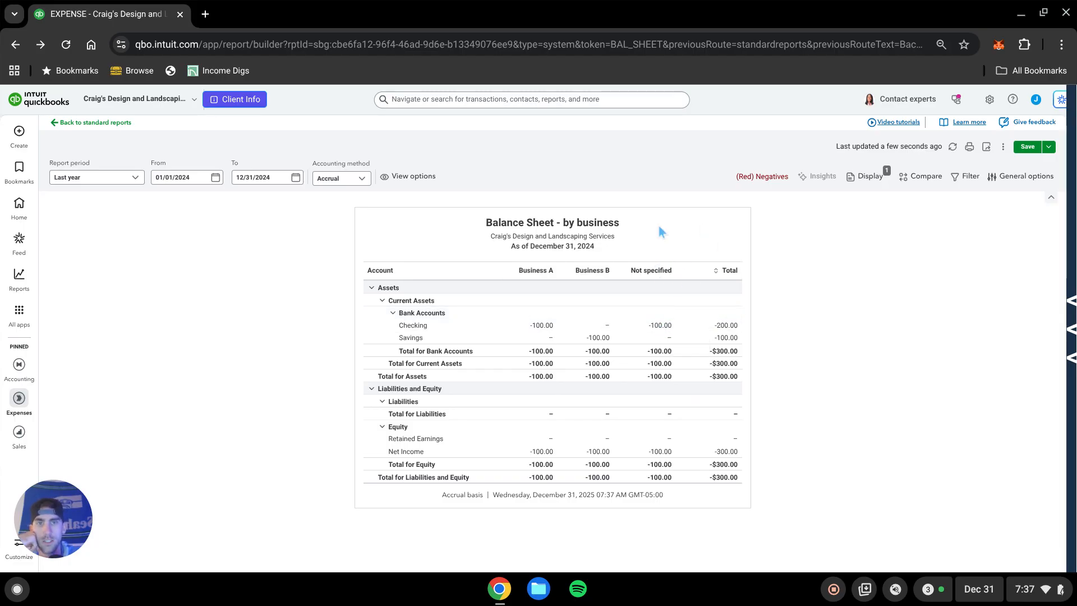
Drill into the unassigned Checking amount, open its expense, assign it to Business A, and save and close.
click(658, 330)
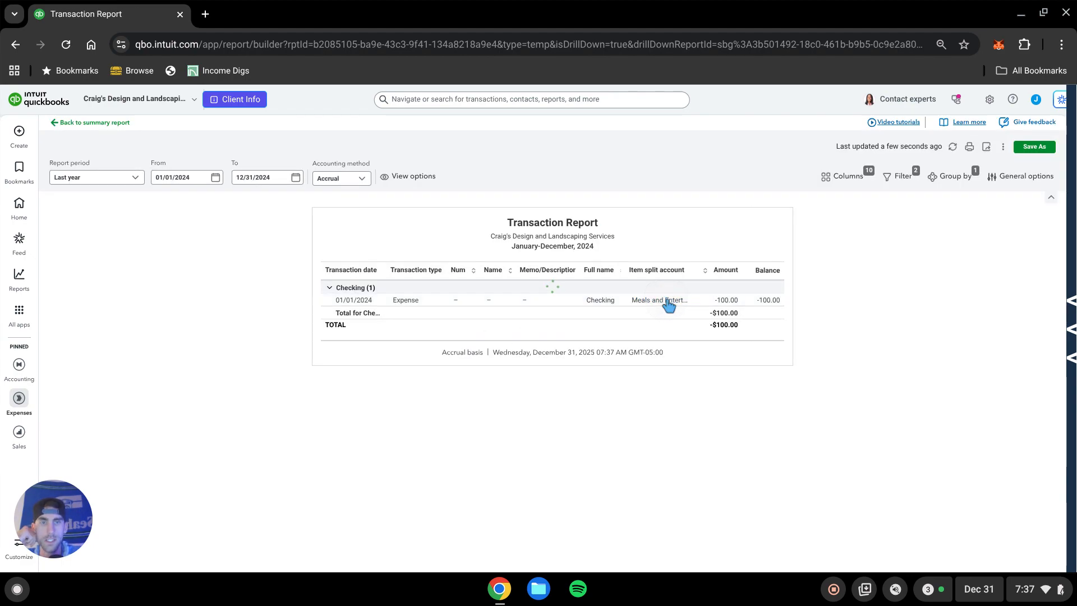
click(667, 302)
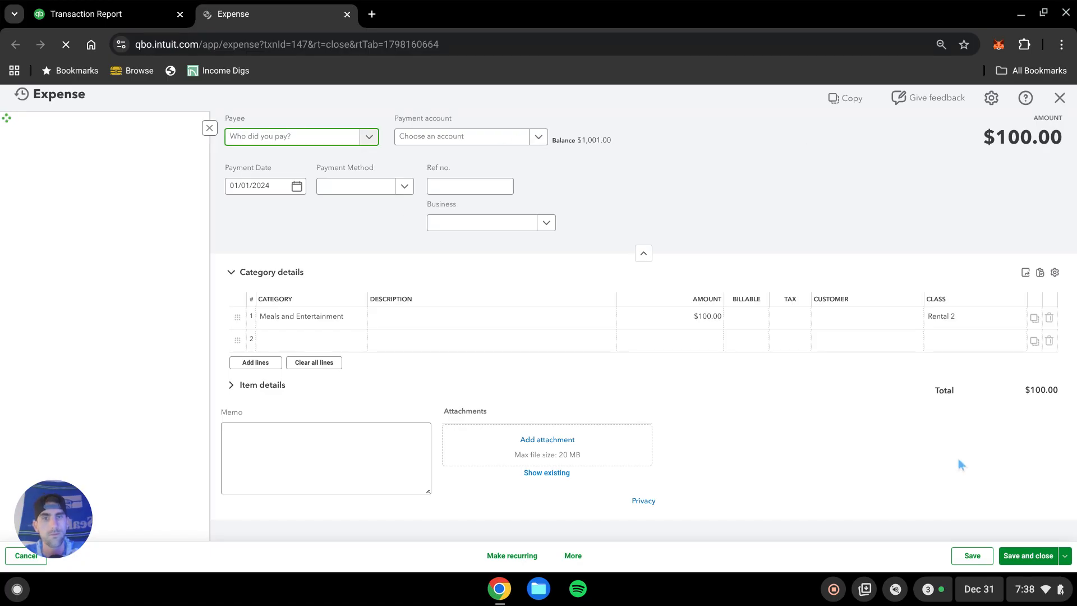
click(547, 235)
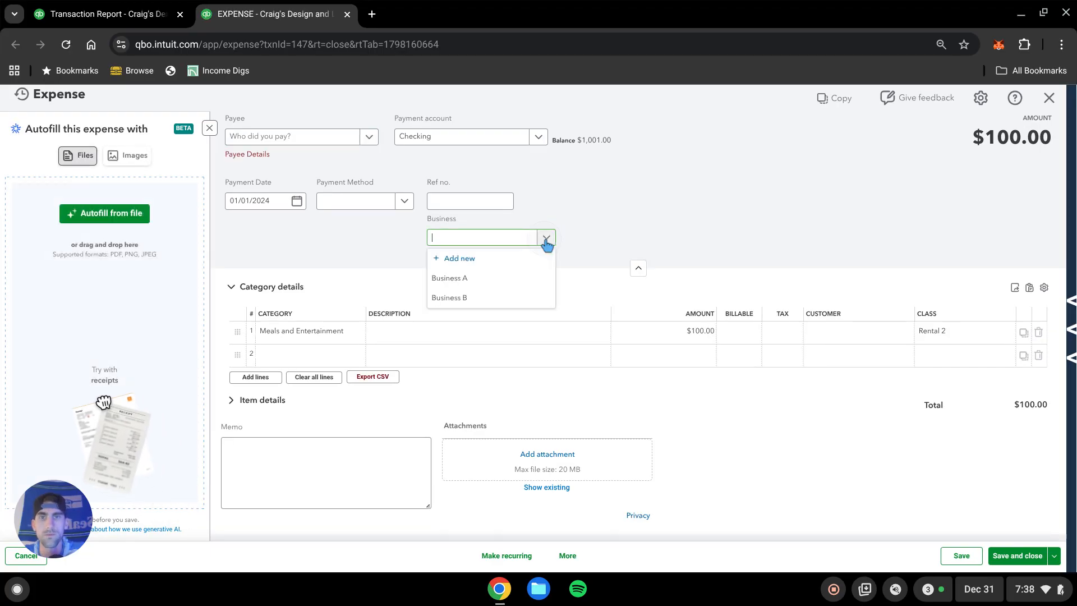
click(479, 280)
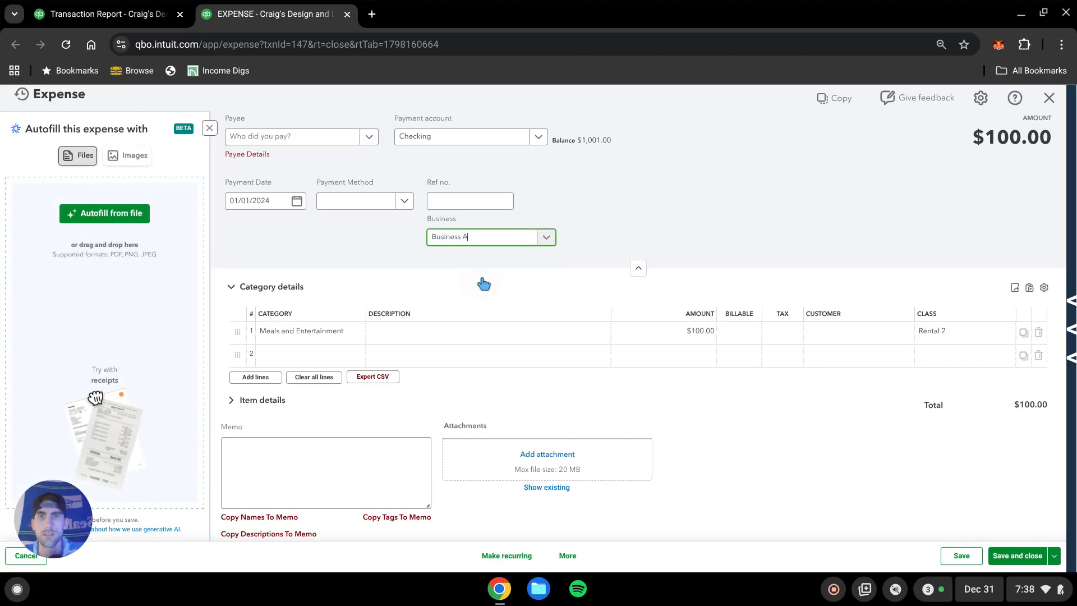
click(1017, 555)
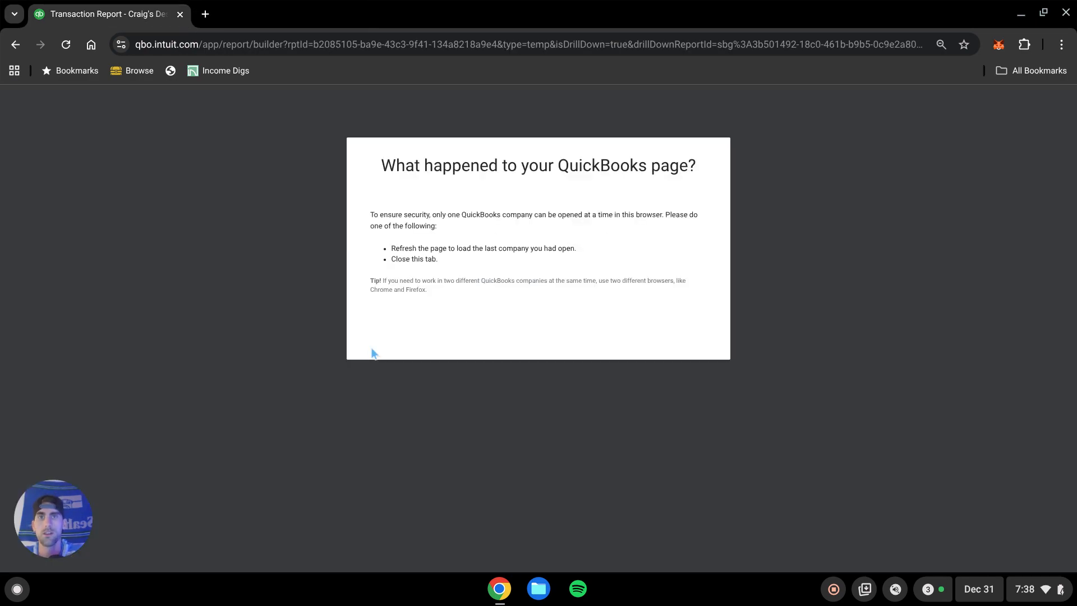
Reload the page and go back to the summary Balance Sheet report.
click(66, 45)
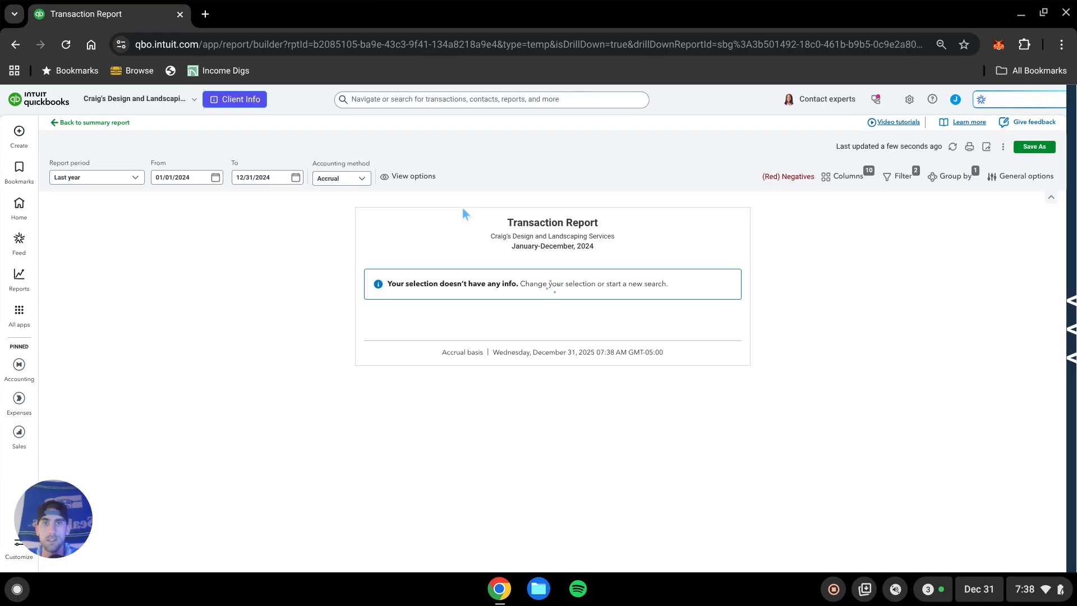
click(109, 122)
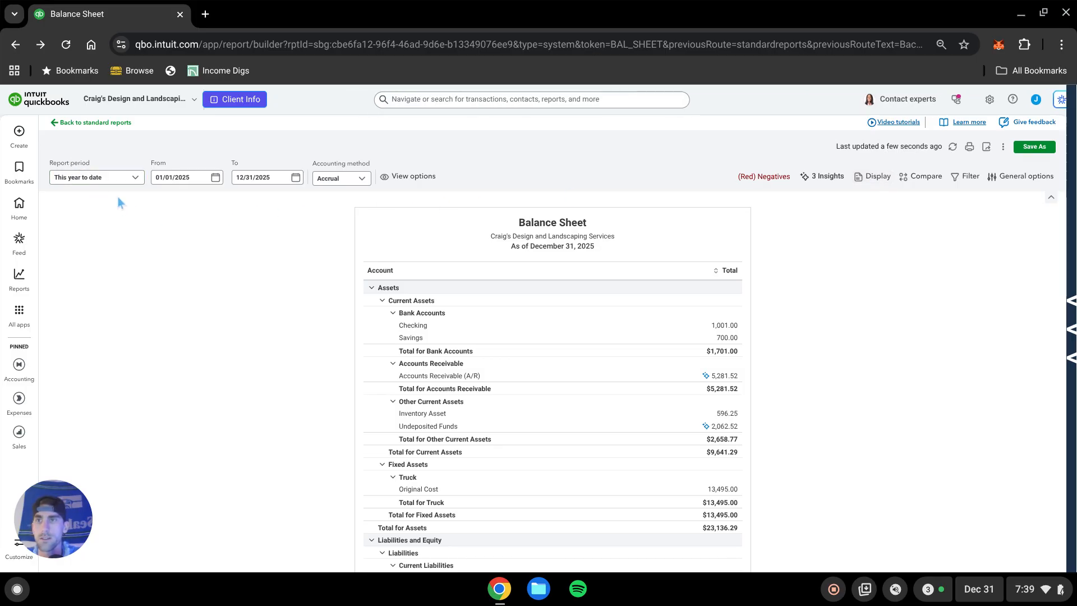
Create a Checking expense for Business A with a $100 Meals and Entertainment line in class Rental 3, and save it.
click(19, 132)
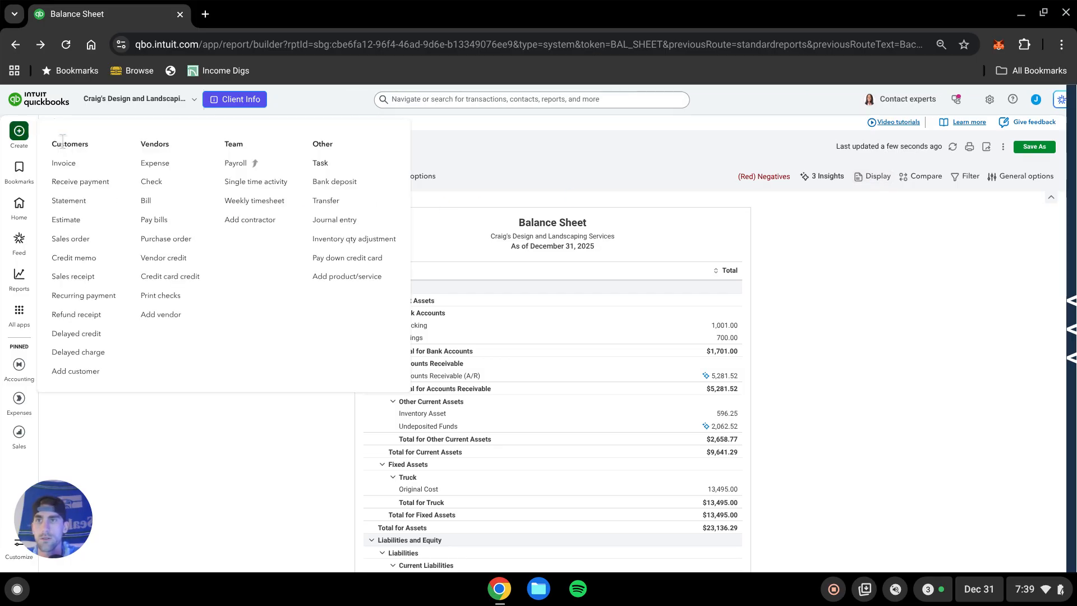
click(161, 166)
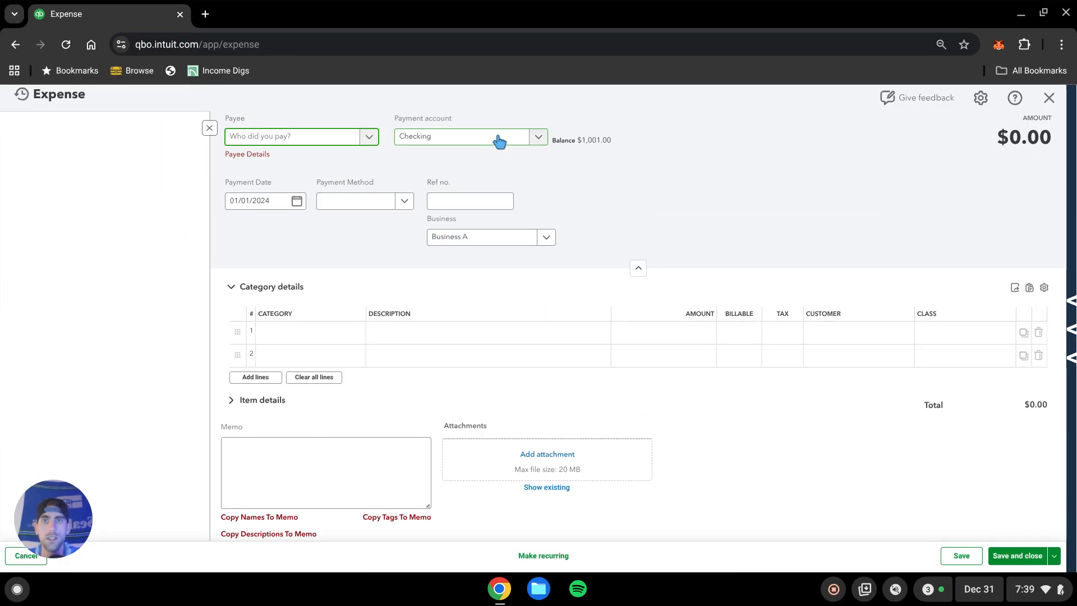
click(325, 332)
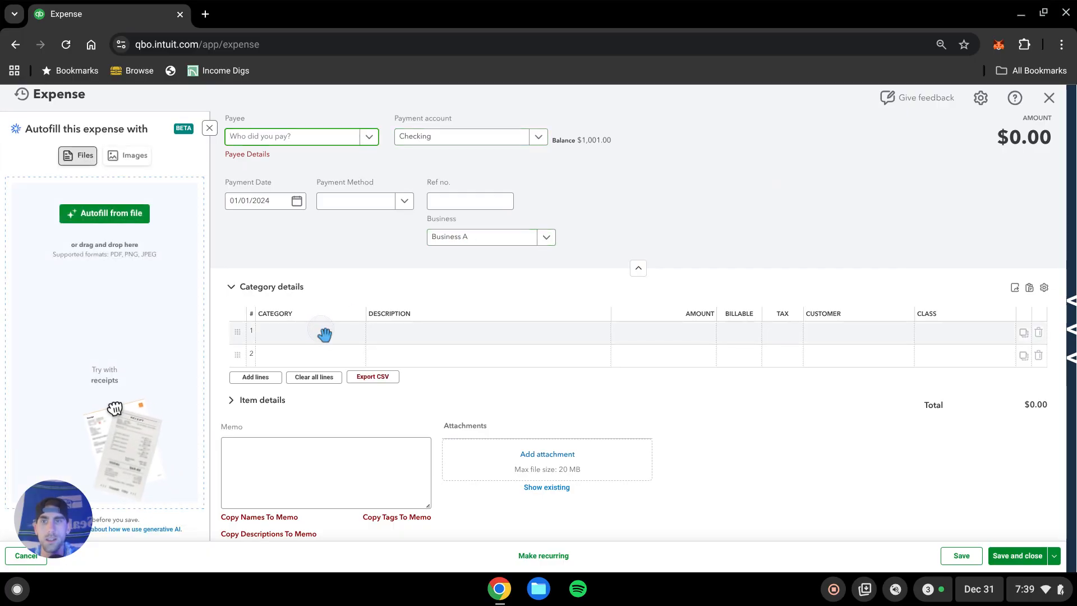
text(meals)
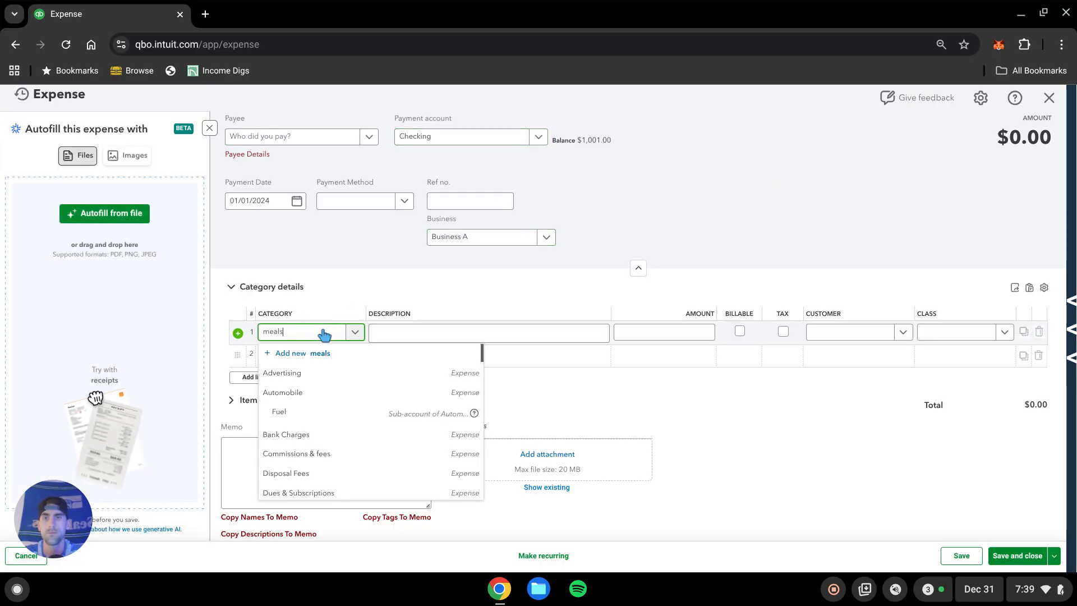
click(328, 392)
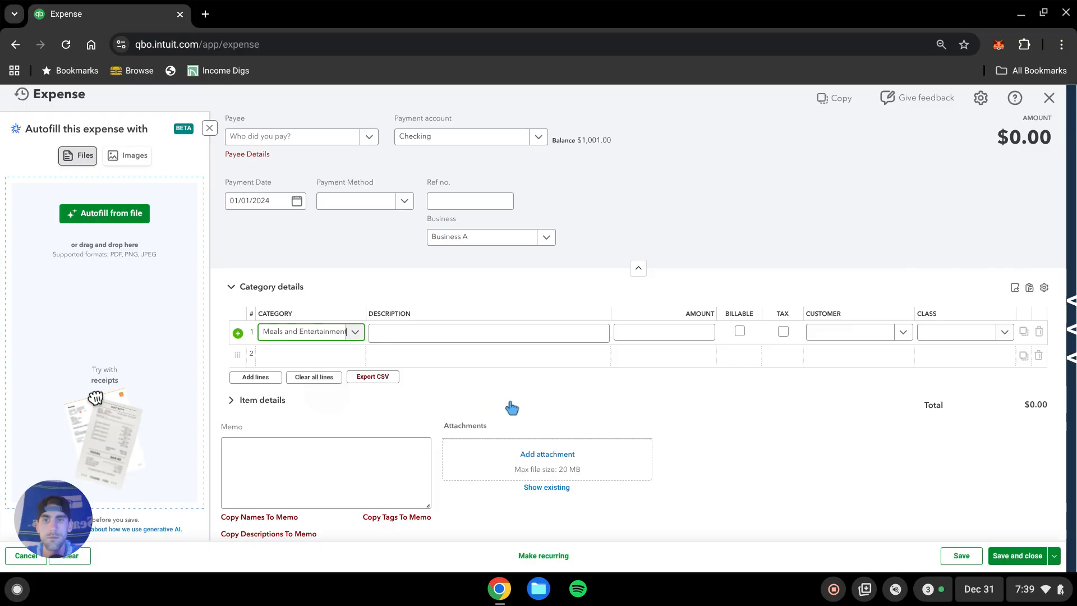
click(985, 338)
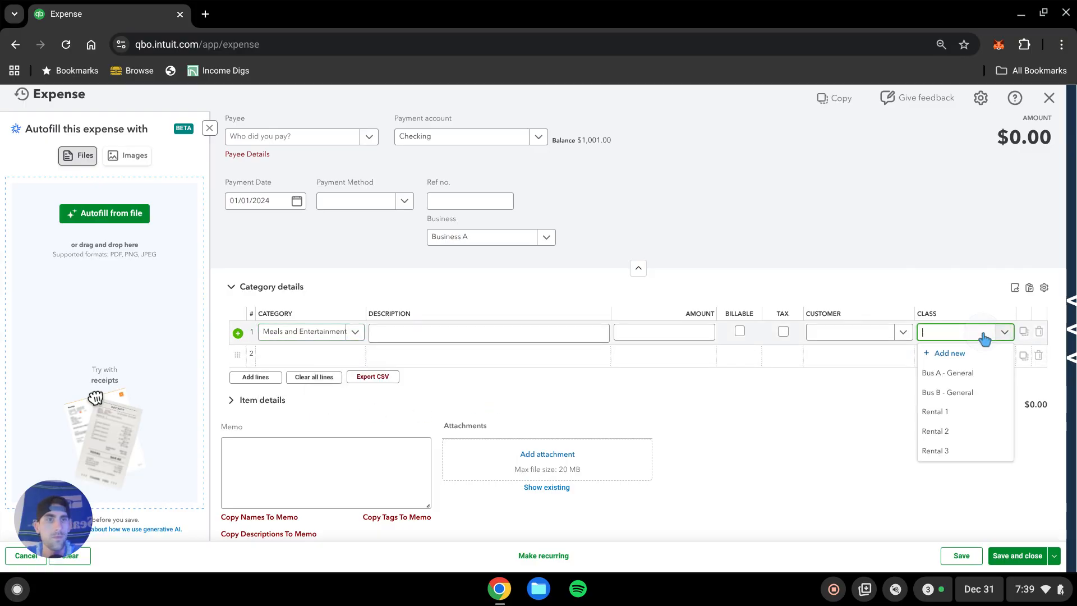
click(949, 451)
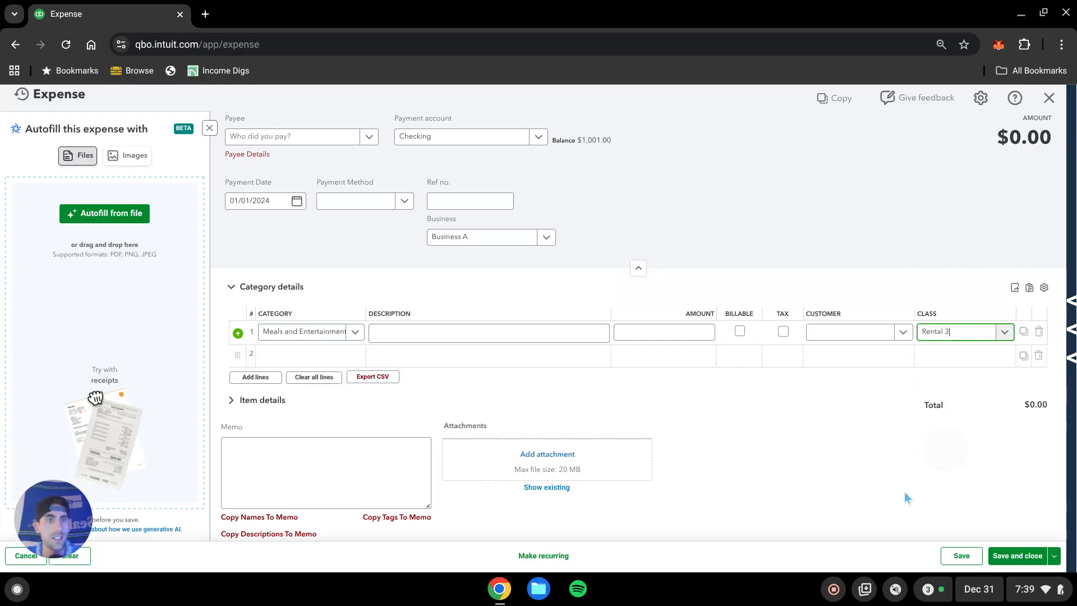
click(676, 333)
text(100)
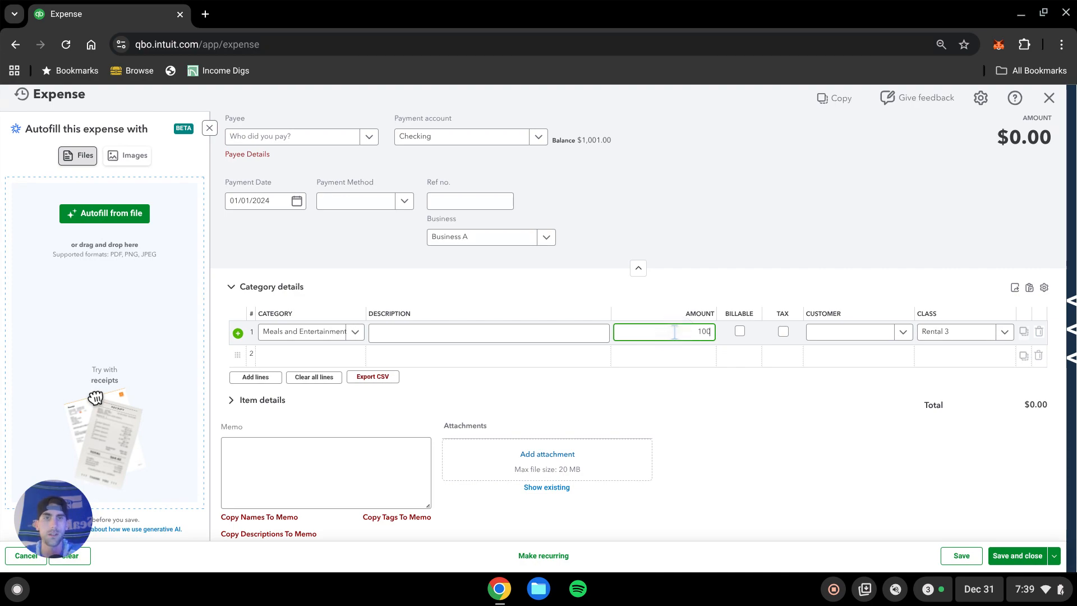
click(648, 368)
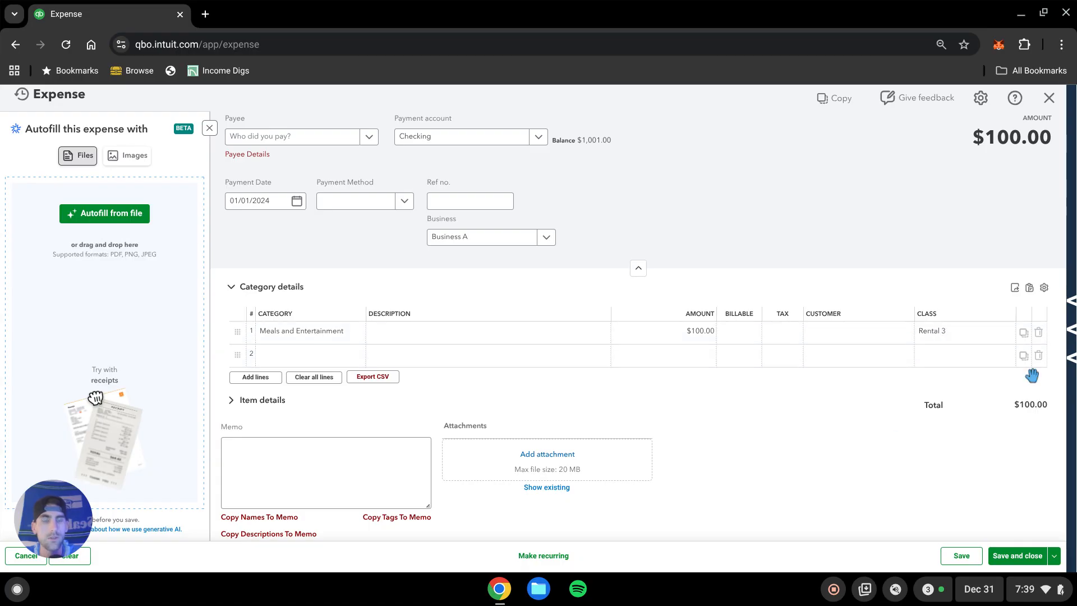
click(1031, 563)
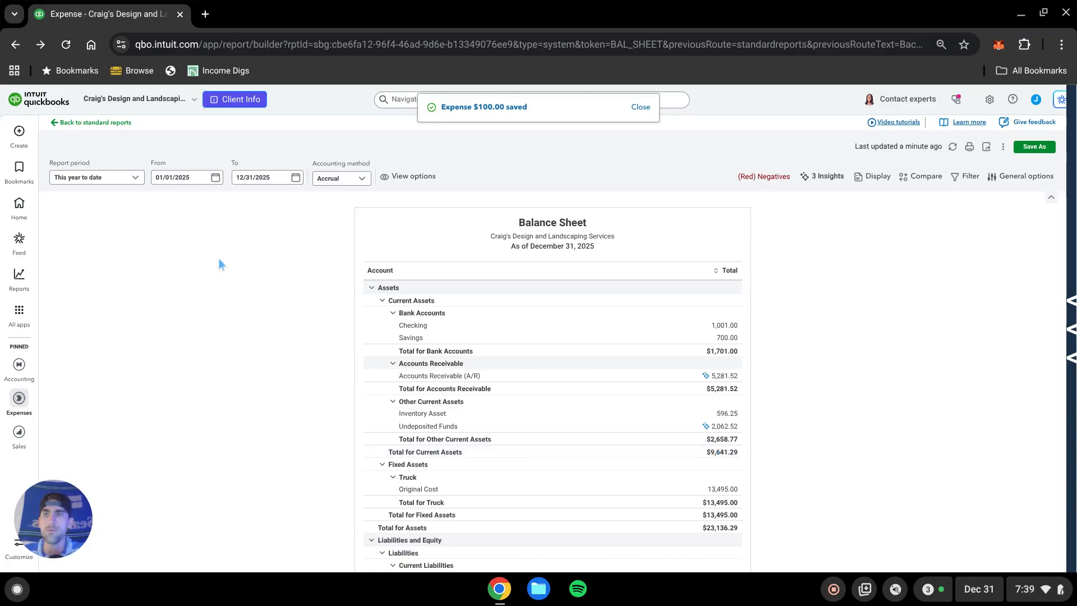
Open the list of custom reports.
click(135, 178)
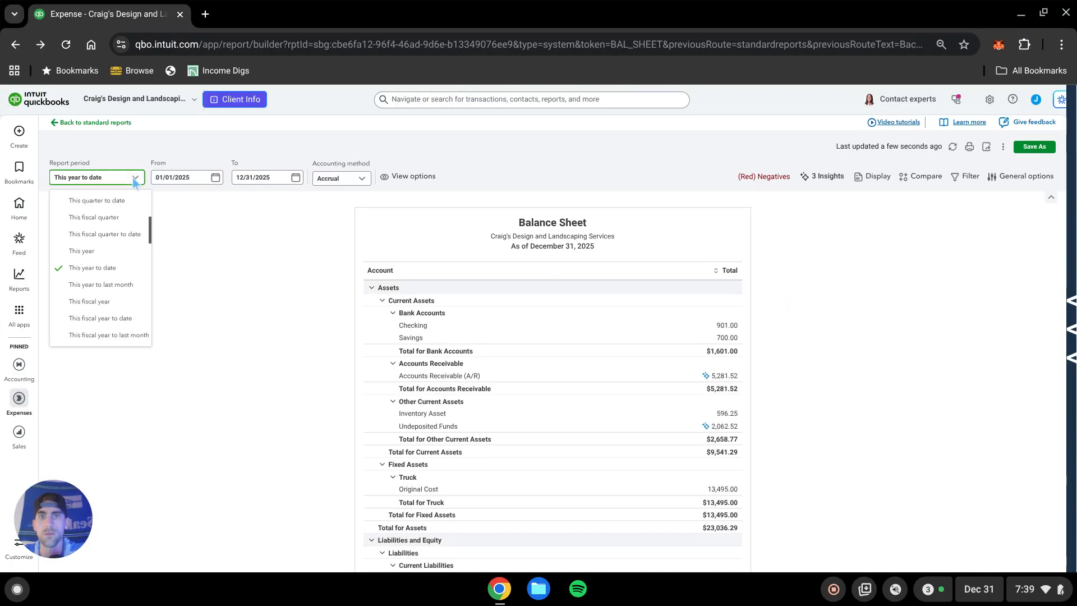
click(233, 280)
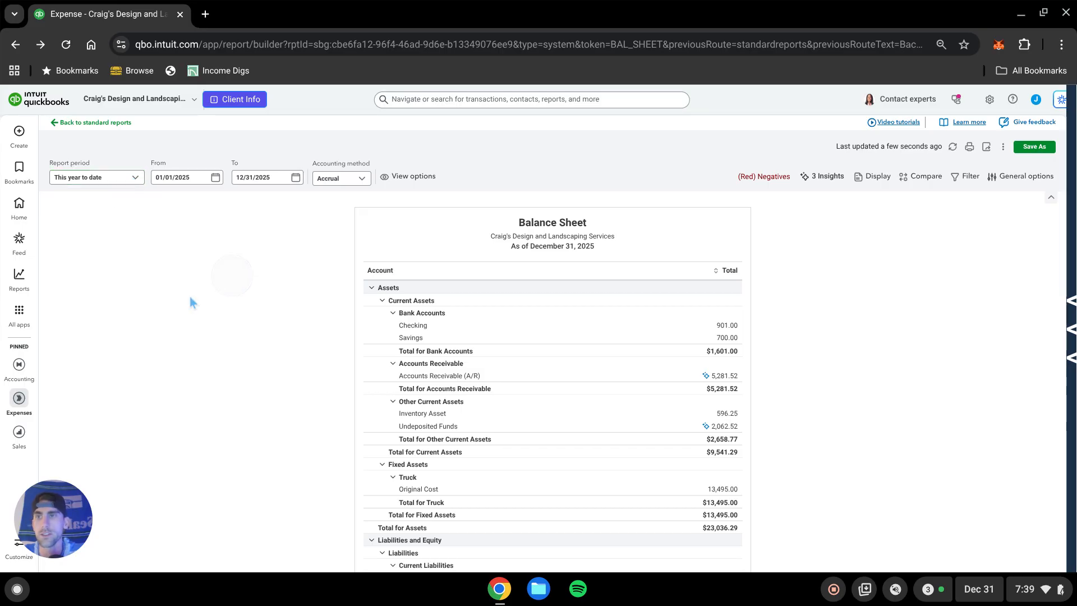
mouse_move(22, 280)
click(76, 317)
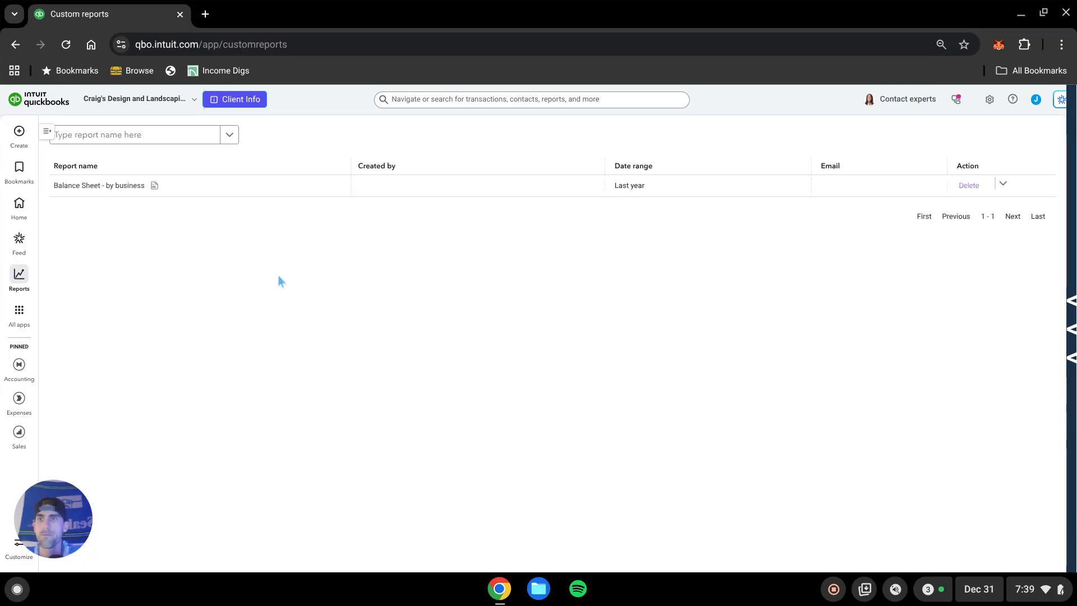
Open the saved Balance Sheet - by business custom report to review it.
click(120, 187)
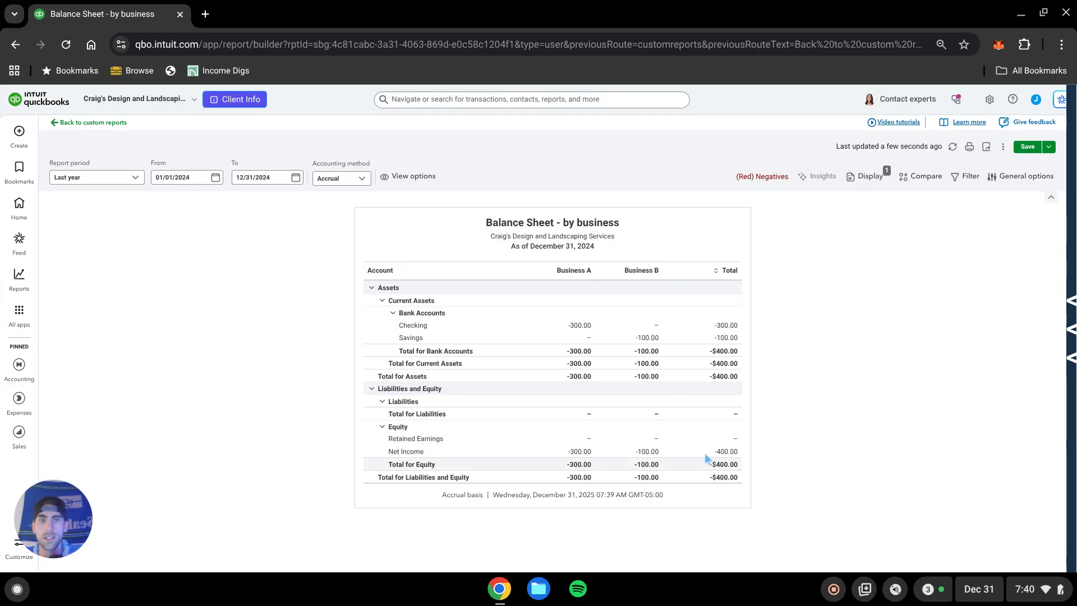
Open the Profit and Loss by Class standard report and set its report period to Last year.
mouse_move(19, 275)
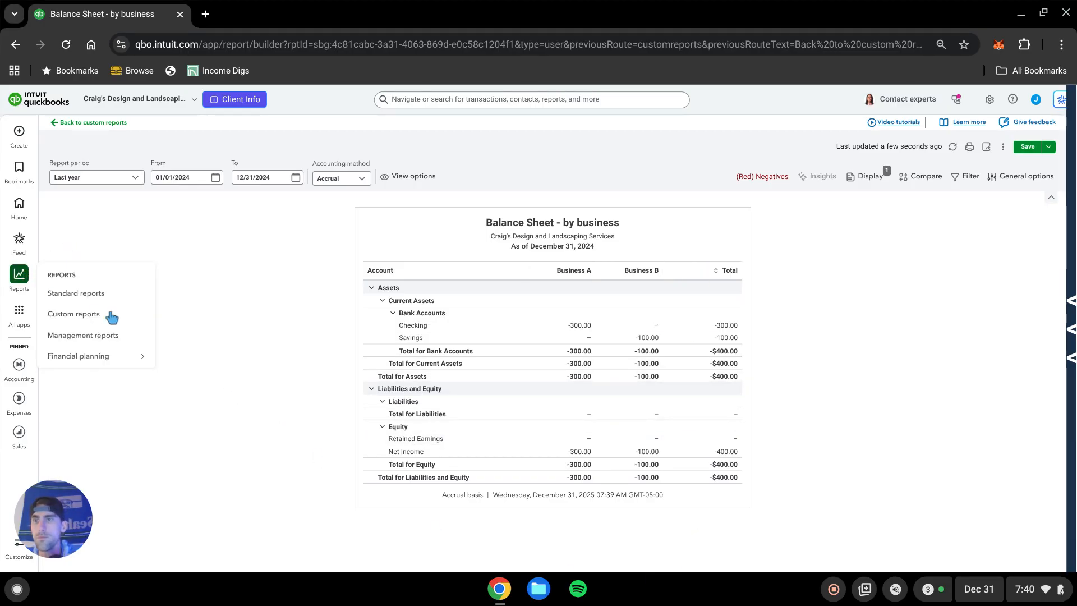
click(92, 299)
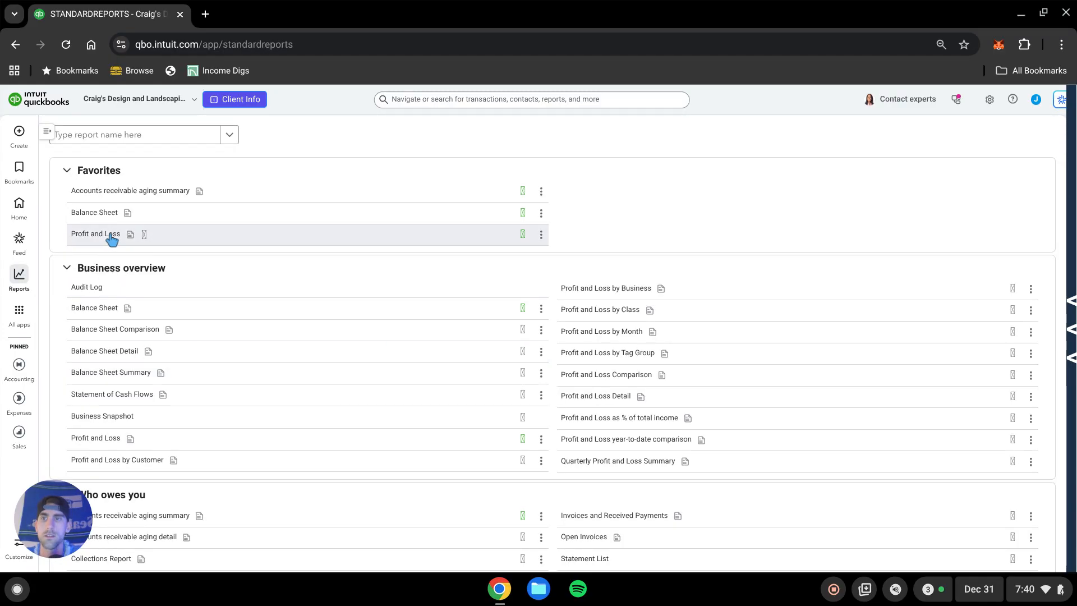
click(615, 310)
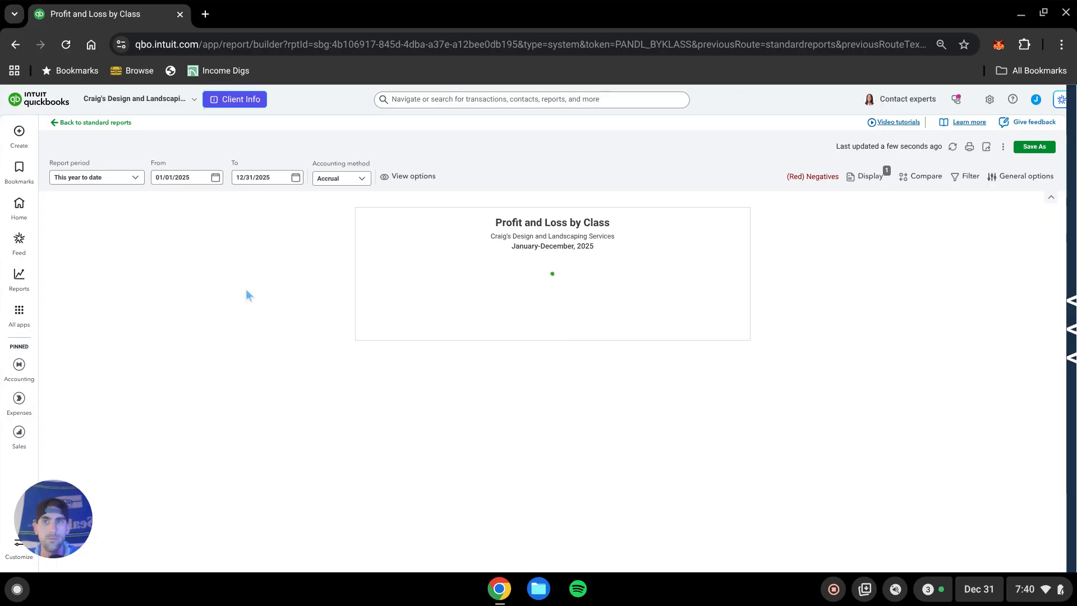
click(118, 178)
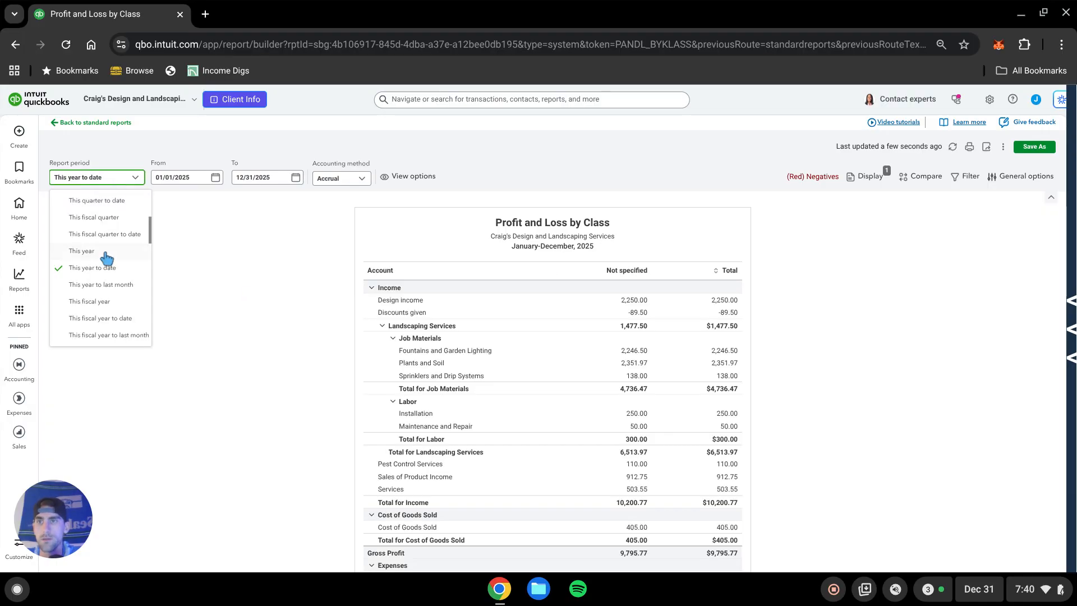
scroll(108, 252, down, 5)
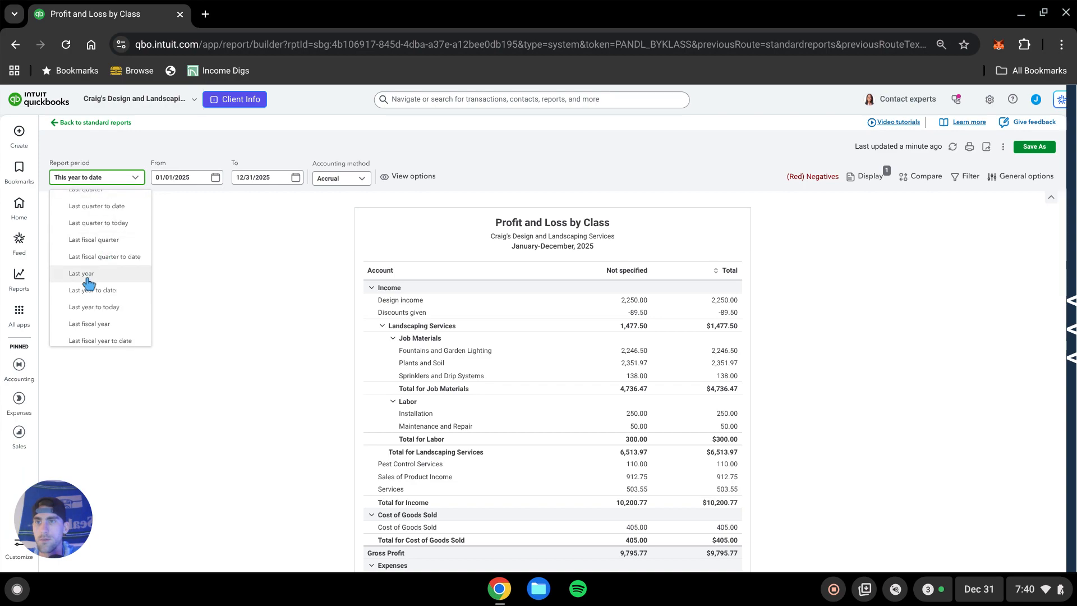
click(94, 282)
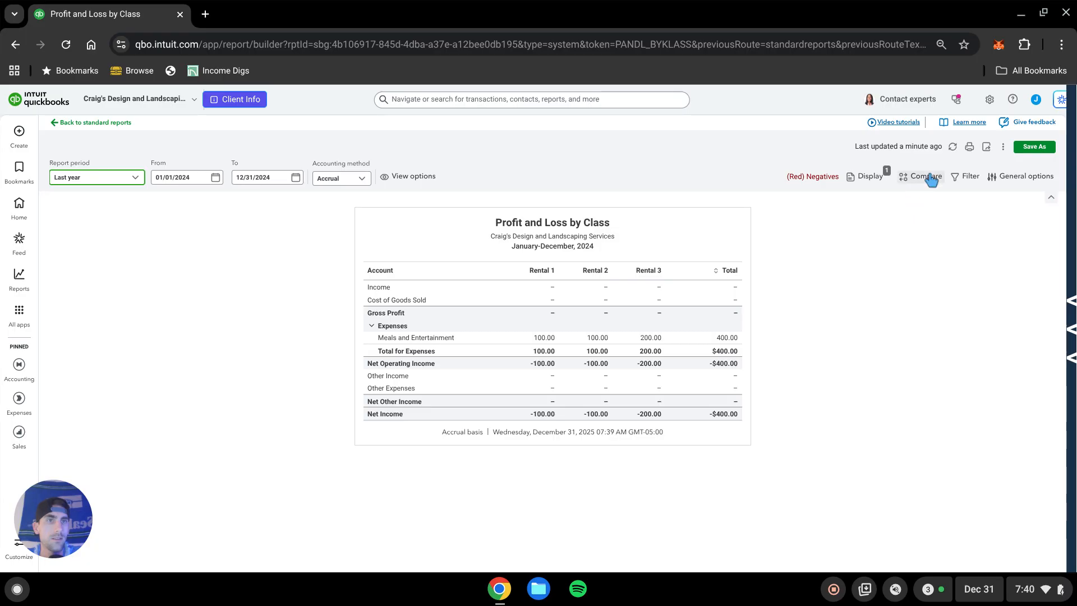
Add a report filter where Business equals Business A.
click(871, 178)
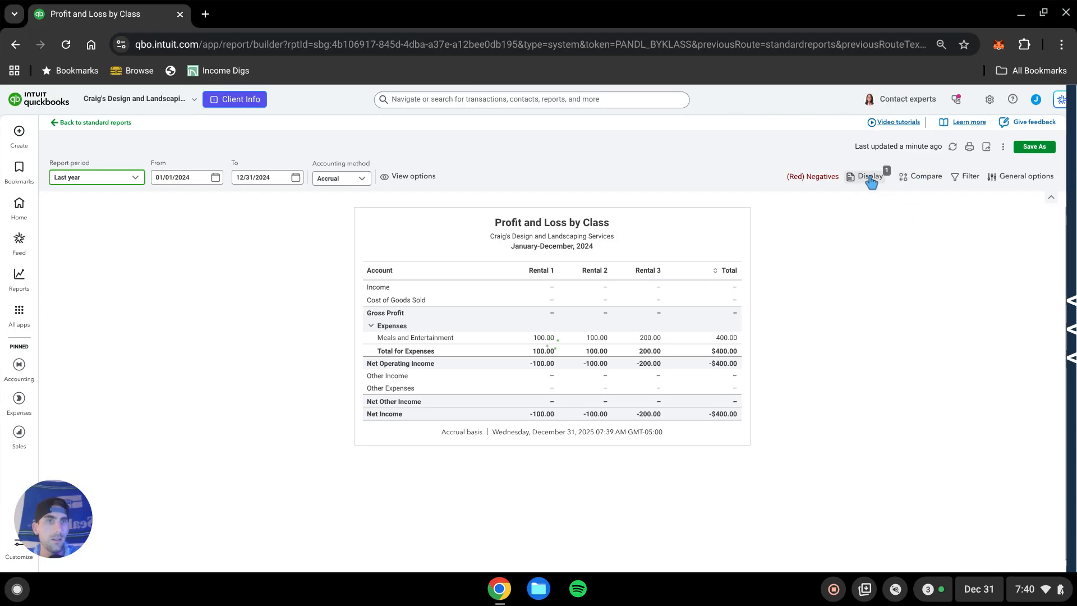
click(931, 180)
click(966, 178)
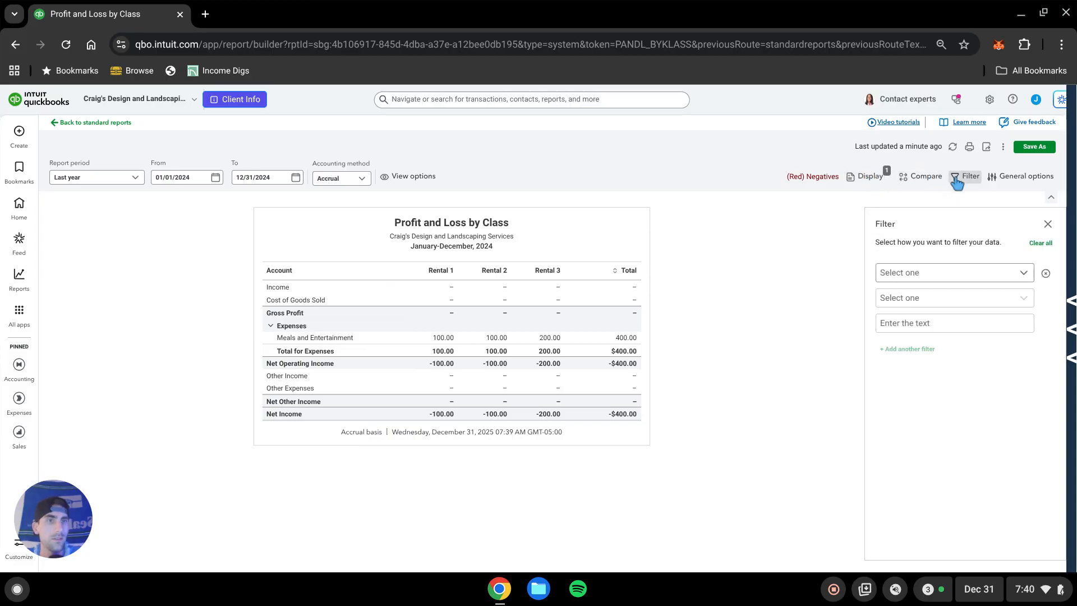
click(988, 273)
scroll(944, 387, down, 2)
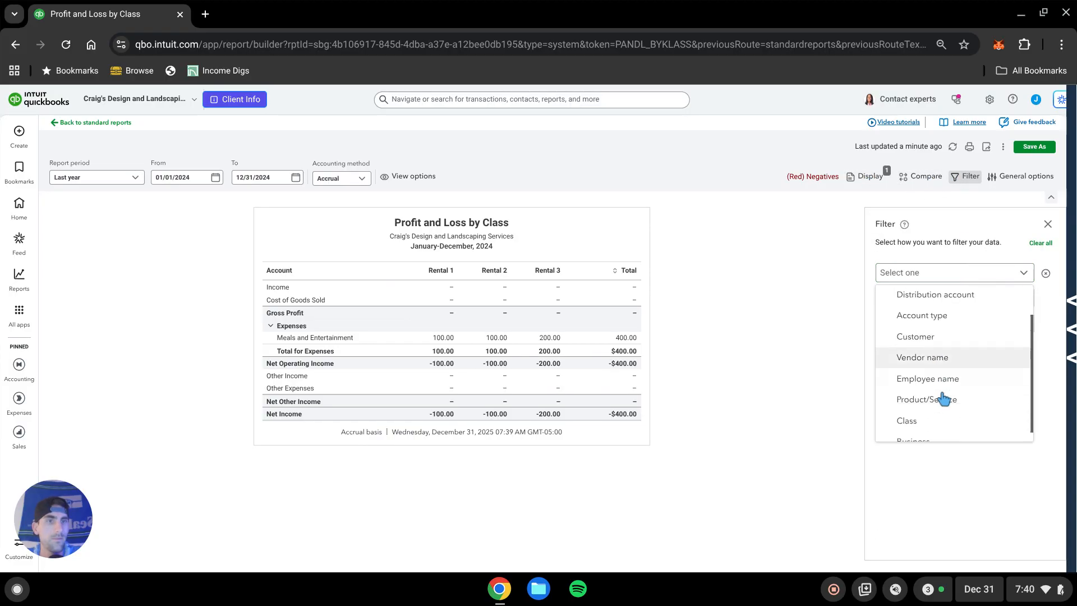
click(918, 430)
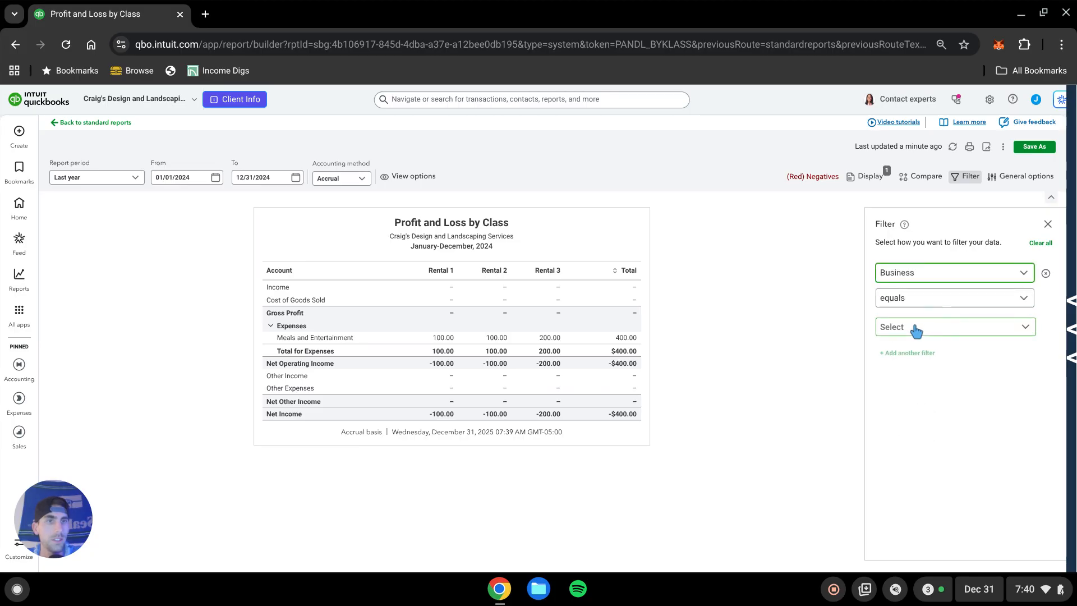
click(915, 329)
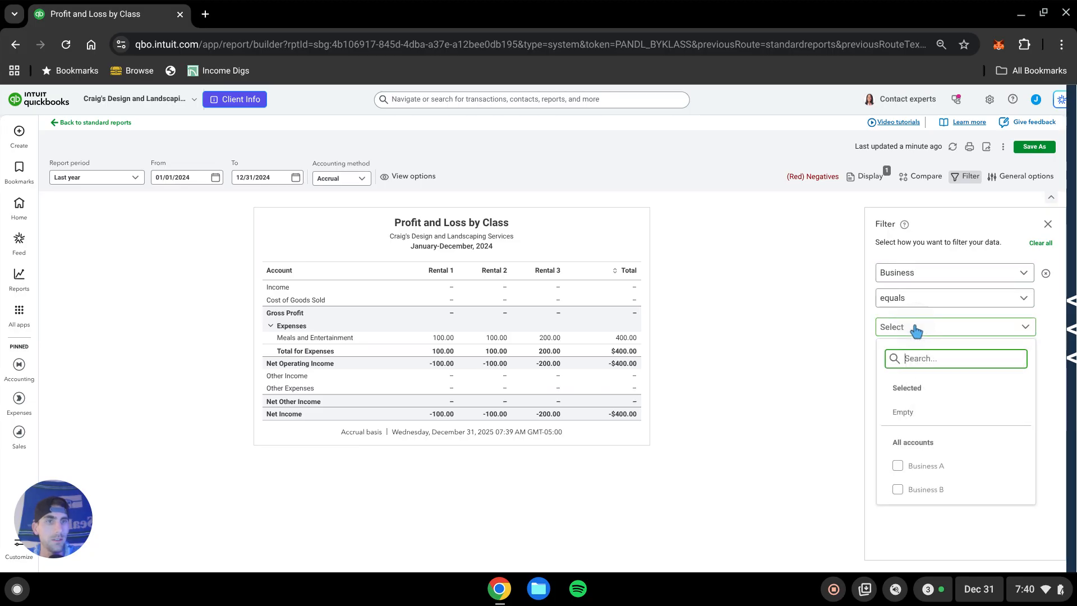
click(898, 467)
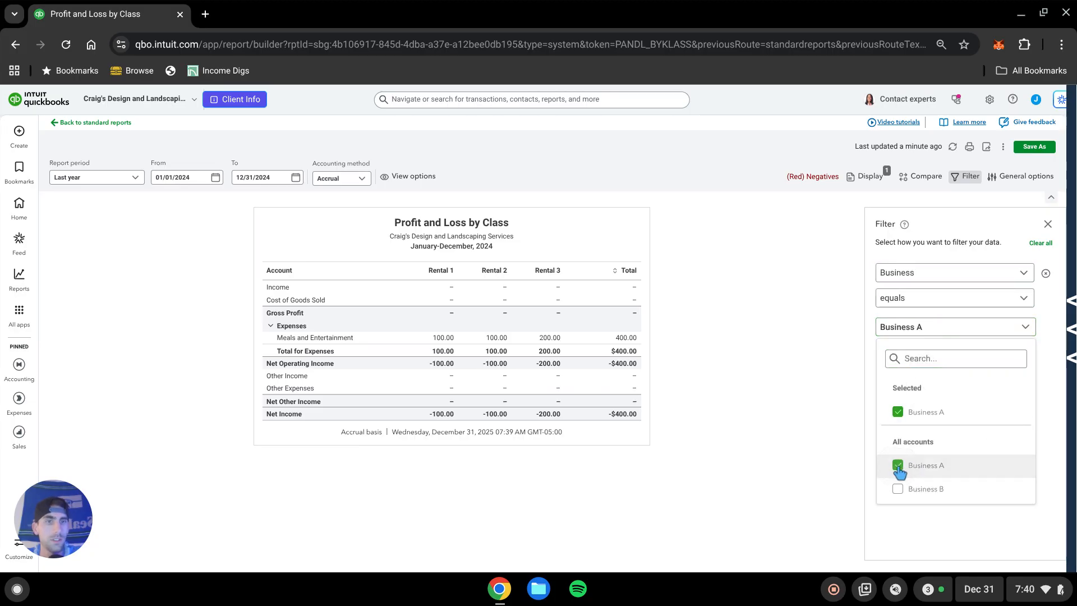
click(783, 374)
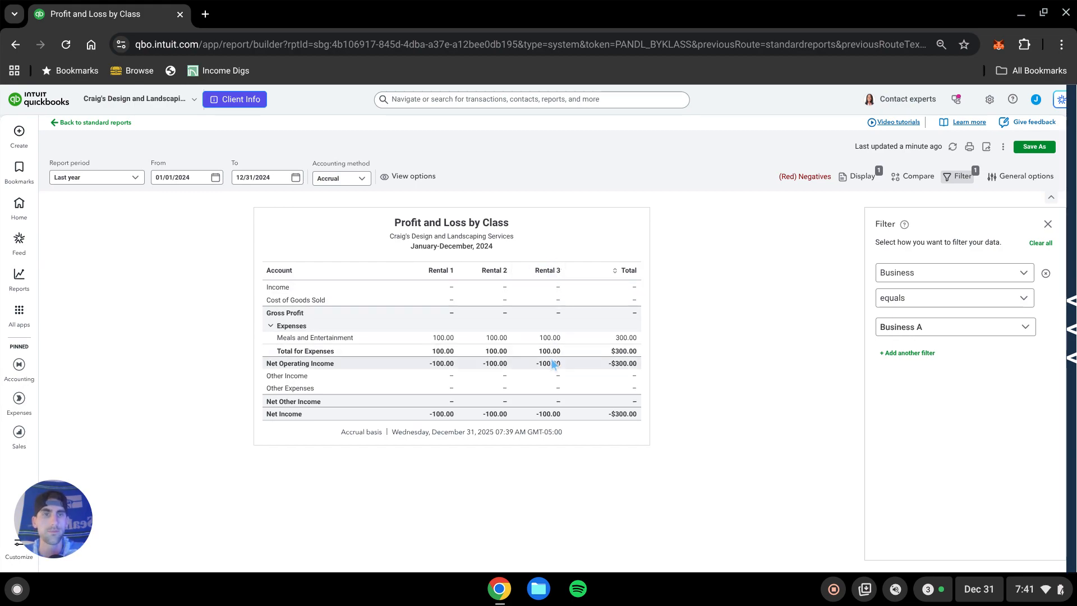
Add a second filter where Class equals Bus B - General and Rental 3.
click(920, 353)
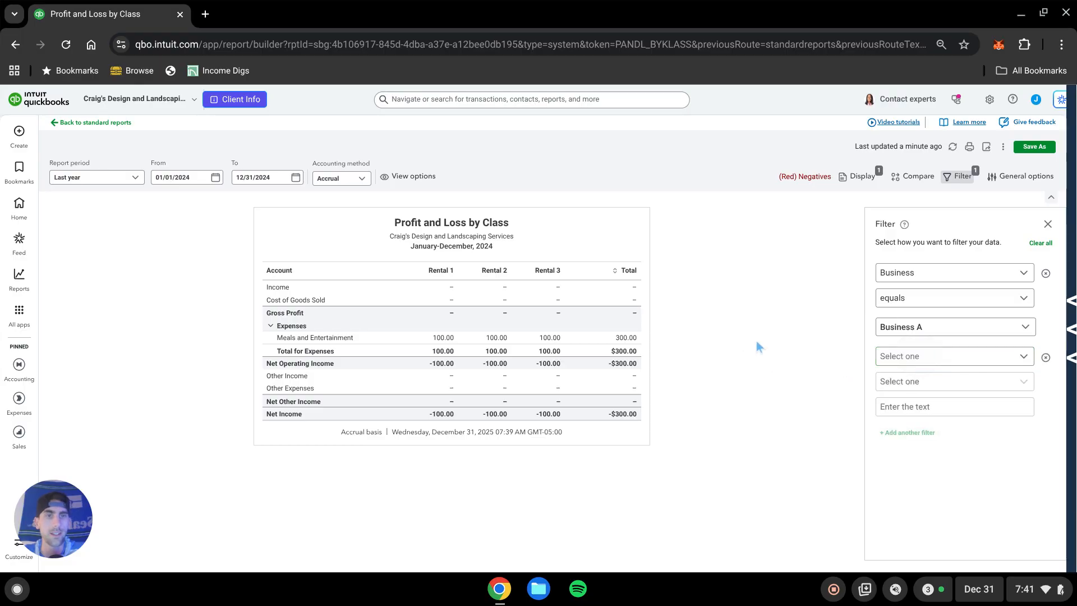
click(1022, 359)
scroll(963, 437, down, 1)
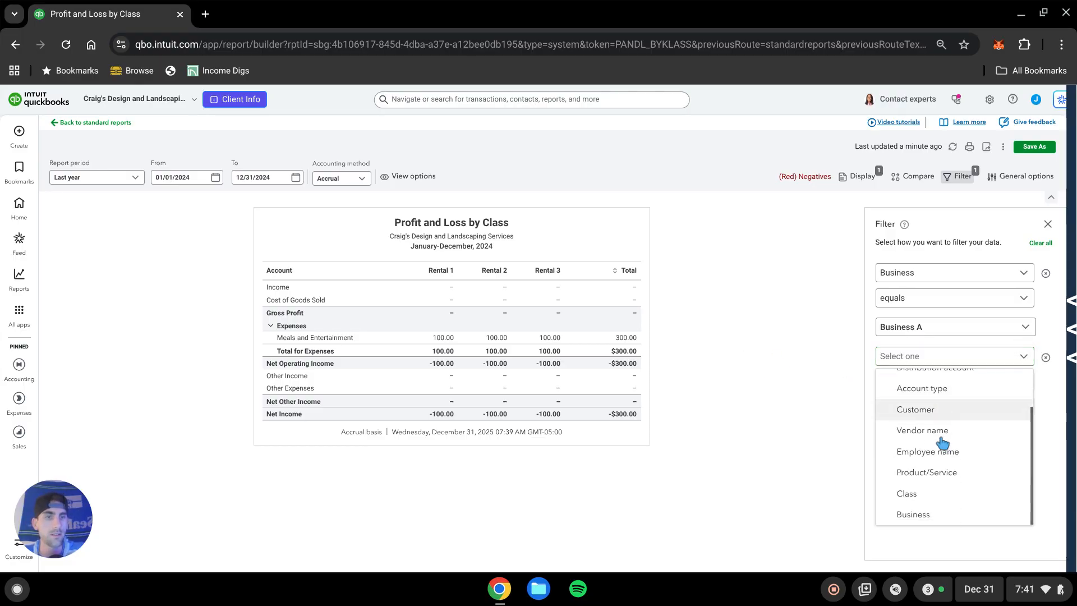
click(925, 495)
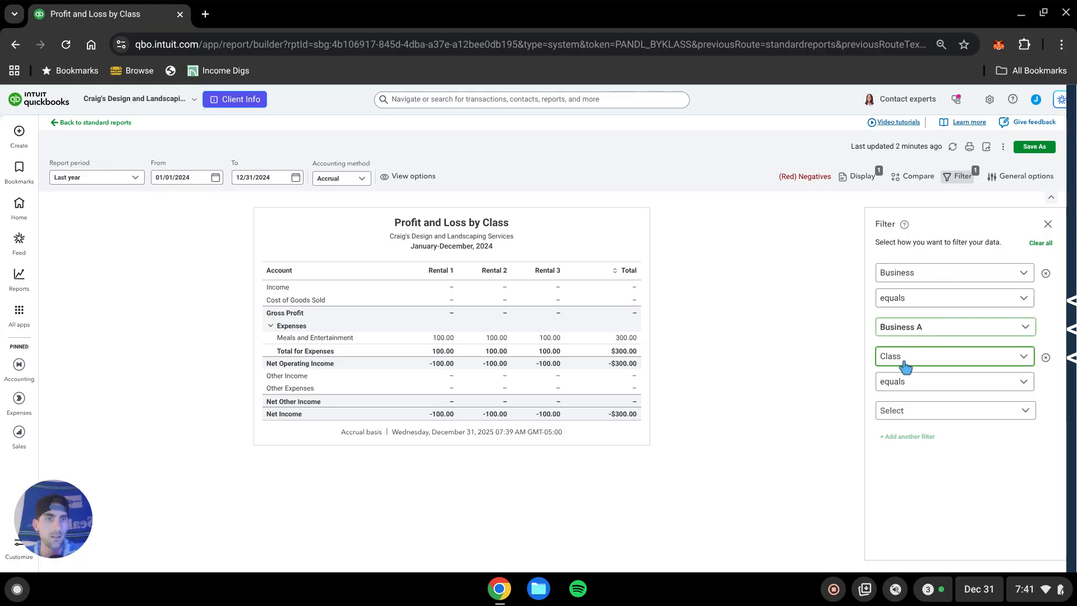
click(925, 411)
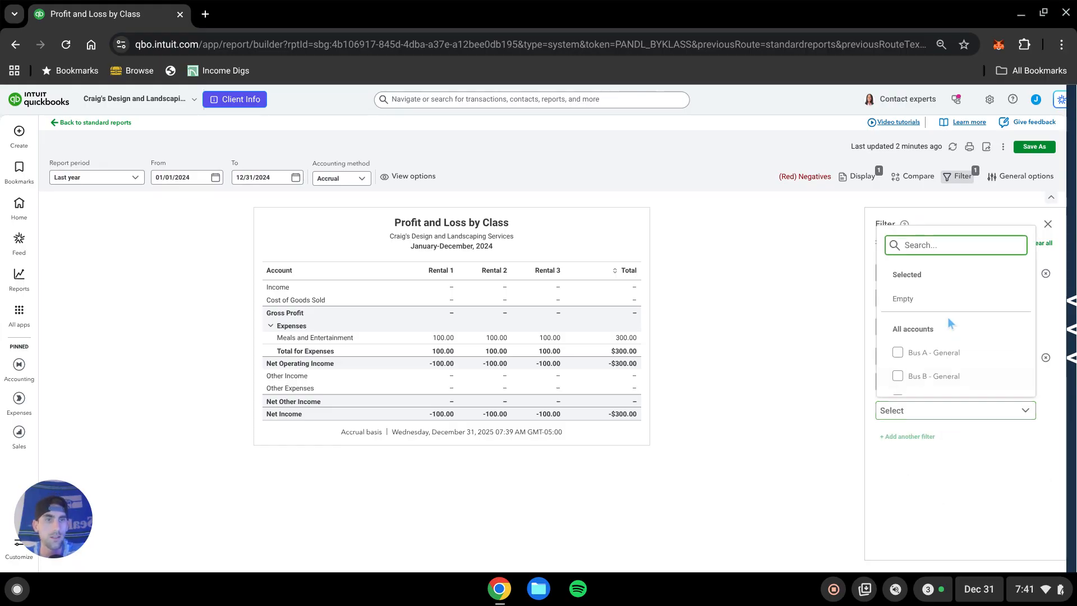
scroll(947, 317, down, 2)
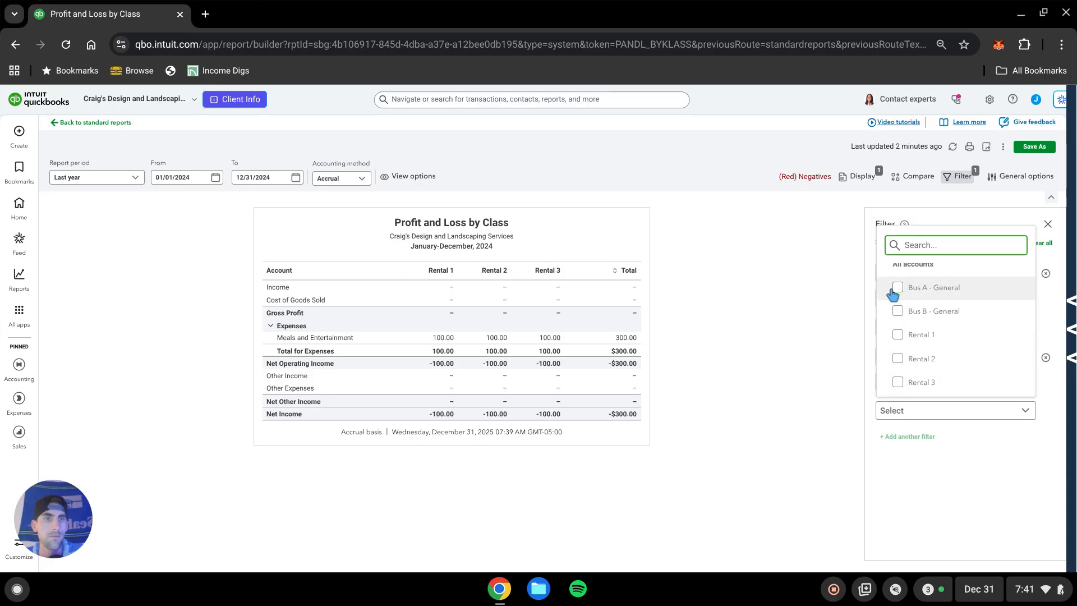
click(897, 311)
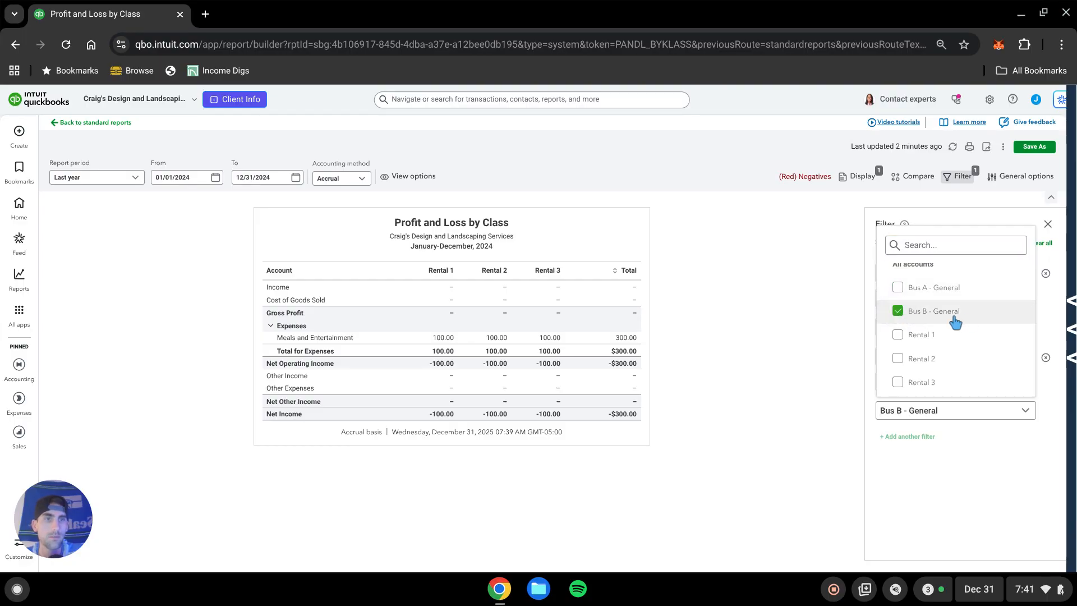
click(898, 383)
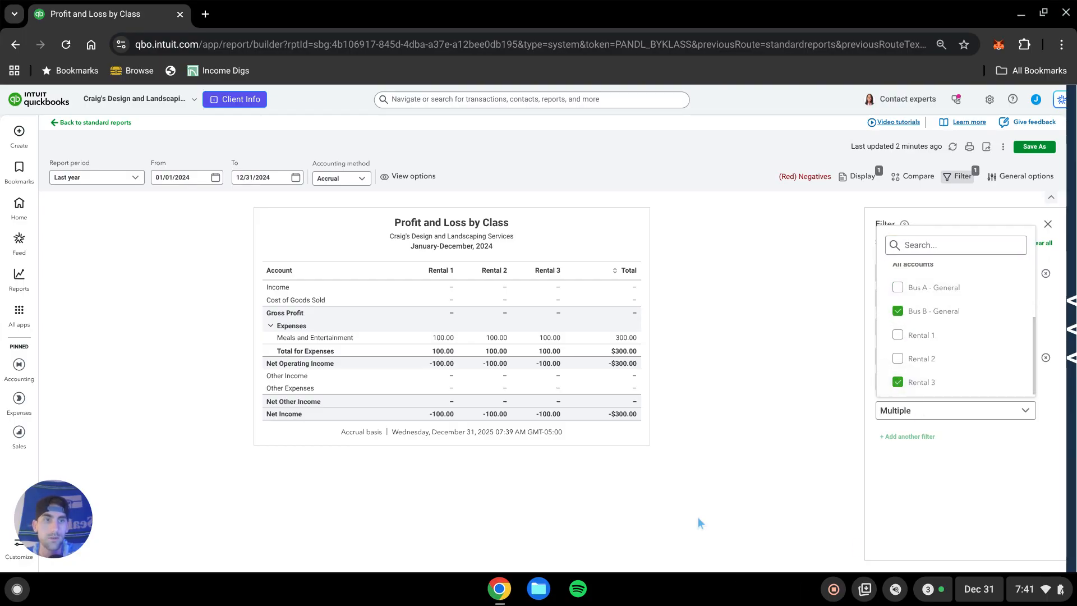
click(761, 381)
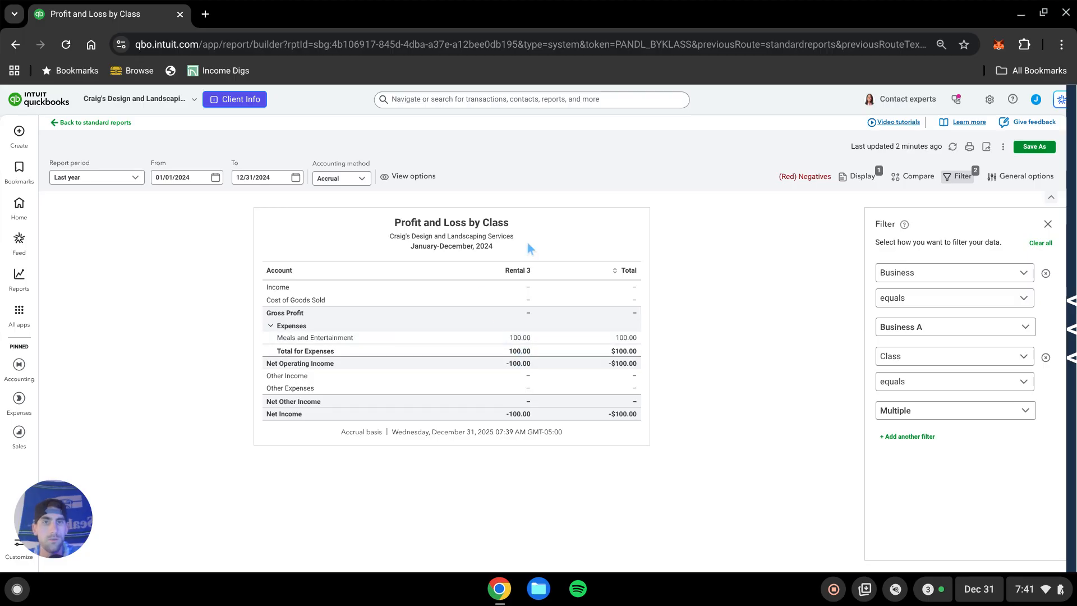
Save the filtered report as a new custom report named Profit and Loss reconciliation -bus a.
click(1026, 146)
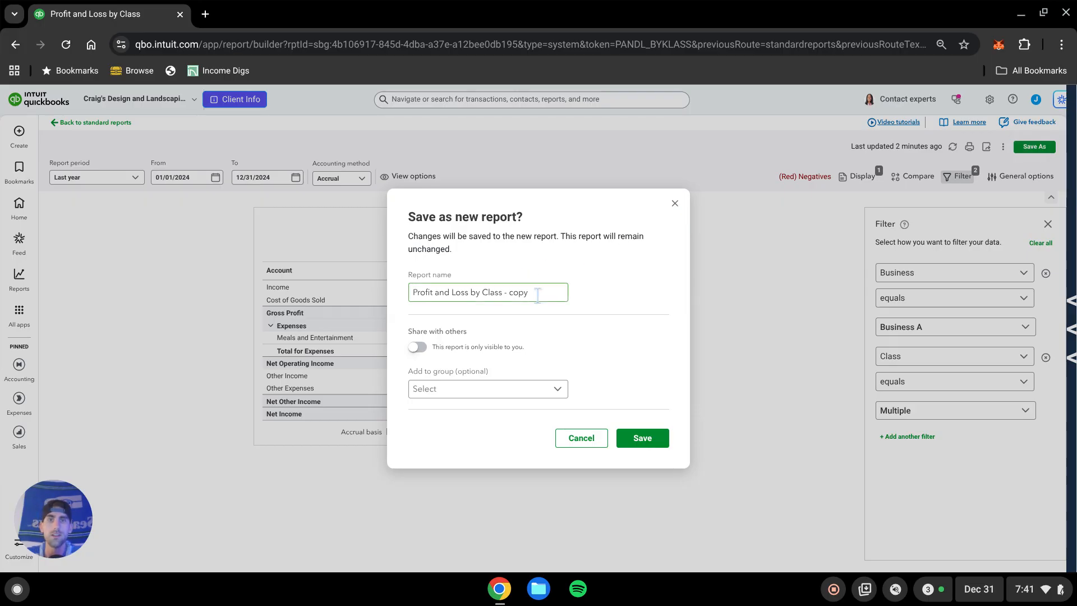
mouse_move(537, 295)
mouse_down()
mouse_move(367, 315)
mouse_move(527, 301)
mouse_up()
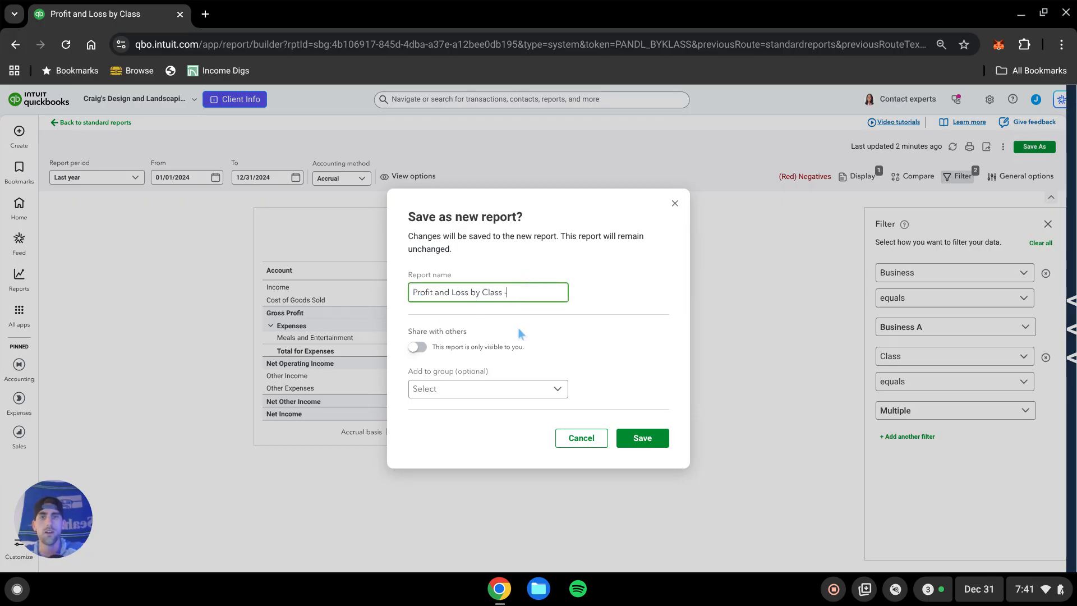
key(BackSpace)
key(BackSpace)
key(BackSpace)
key(BackSpace)
key(BackSpace)
key(BackSpace)
key(BackSpace)
key(BackSpace)
key(BackSpace)
key(BackSpace)
text(reconcilation)
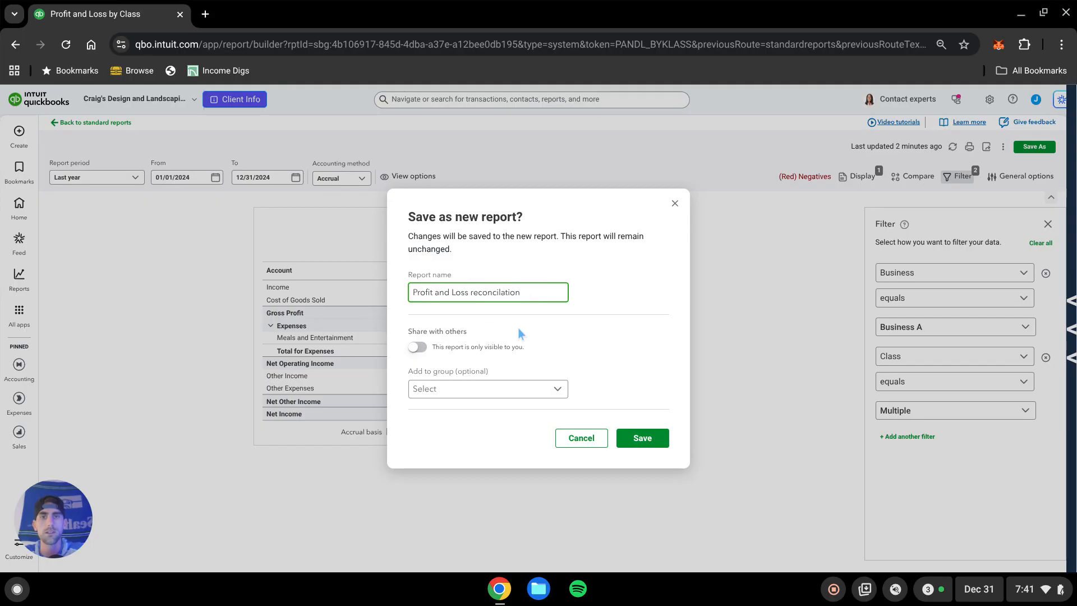
key(BackSpace)
key(BackSpace)
key(BackSpace)
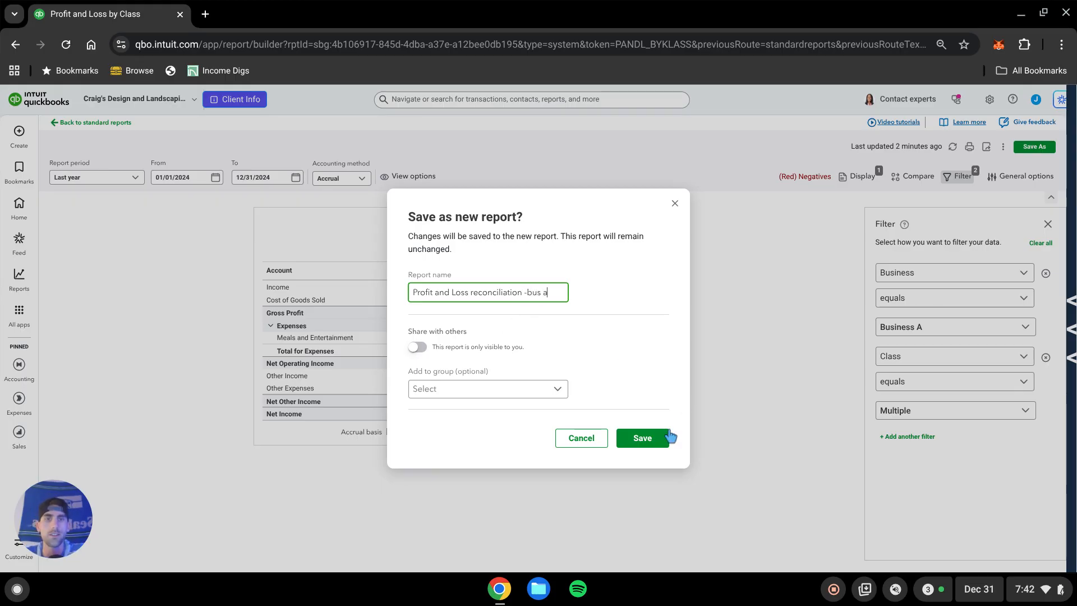
click(653, 446)
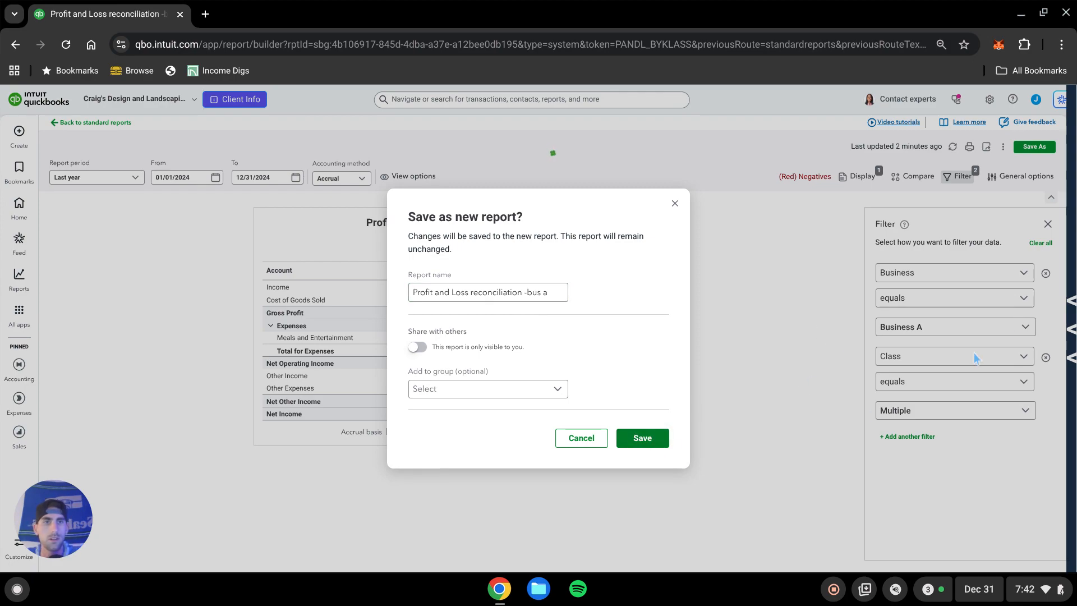
click(655, 443)
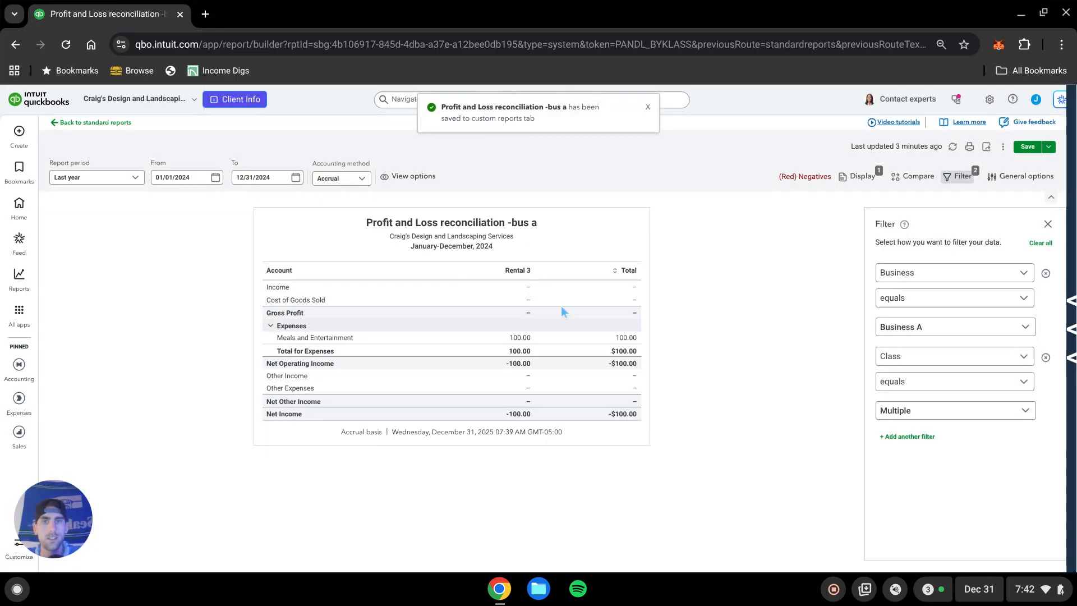
Change the Business filter so it equals Business B only.
click(968, 335)
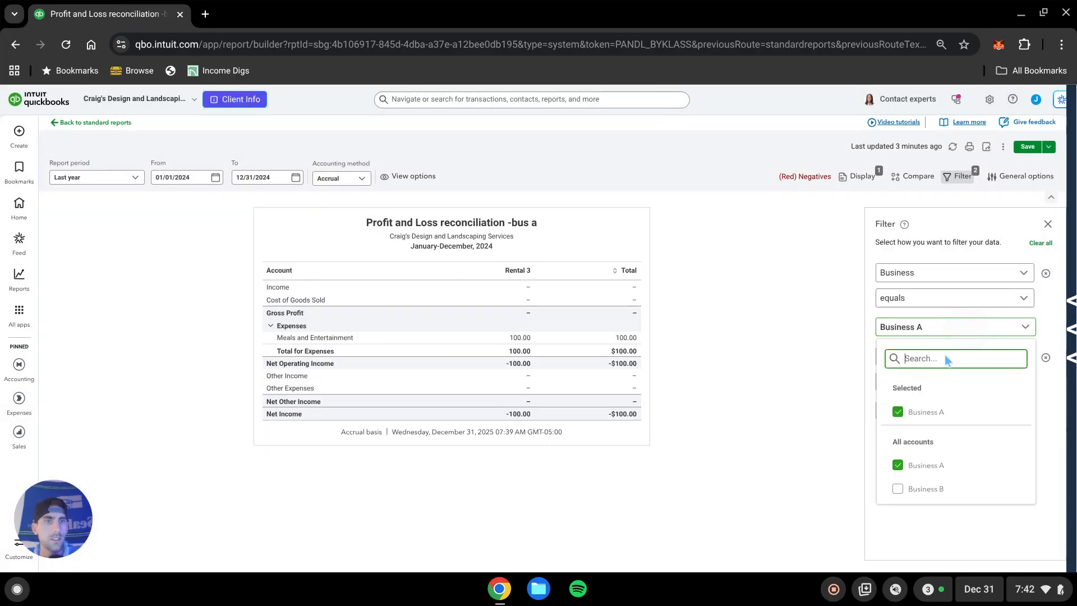
click(899, 491)
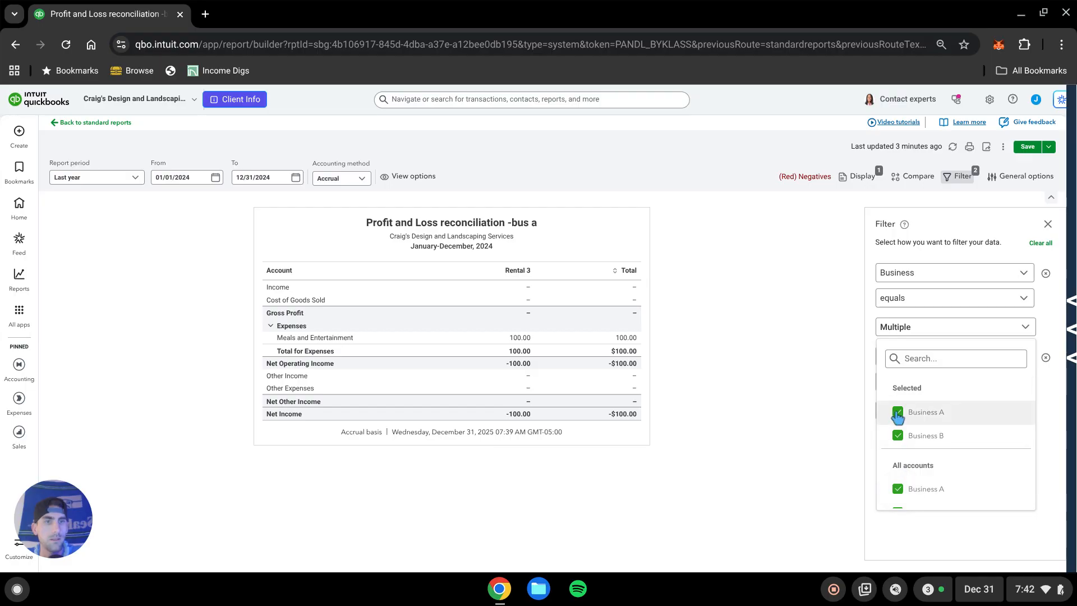
click(898, 488)
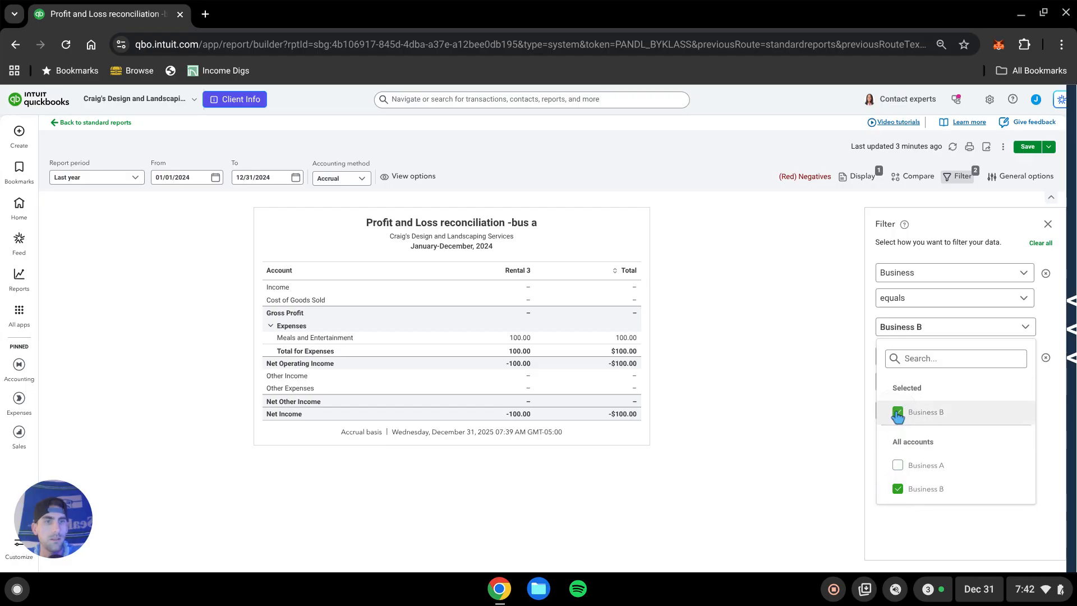
click(741, 368)
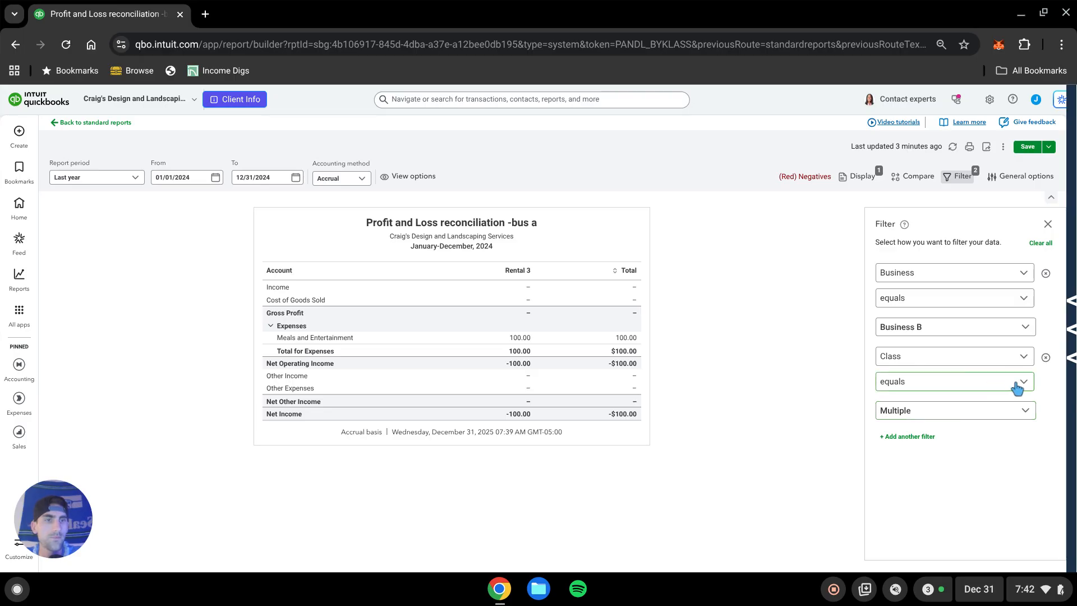
Change the Class filter so it equals Bus A - General, Rental 1 and Rental 2.
click(1017, 410)
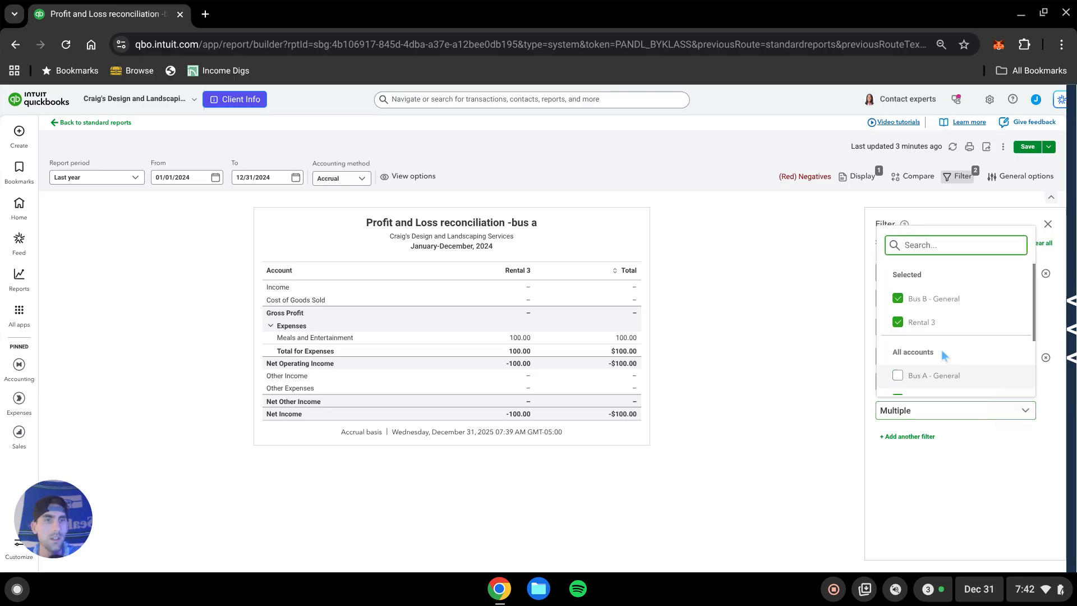
click(904, 331)
click(899, 299)
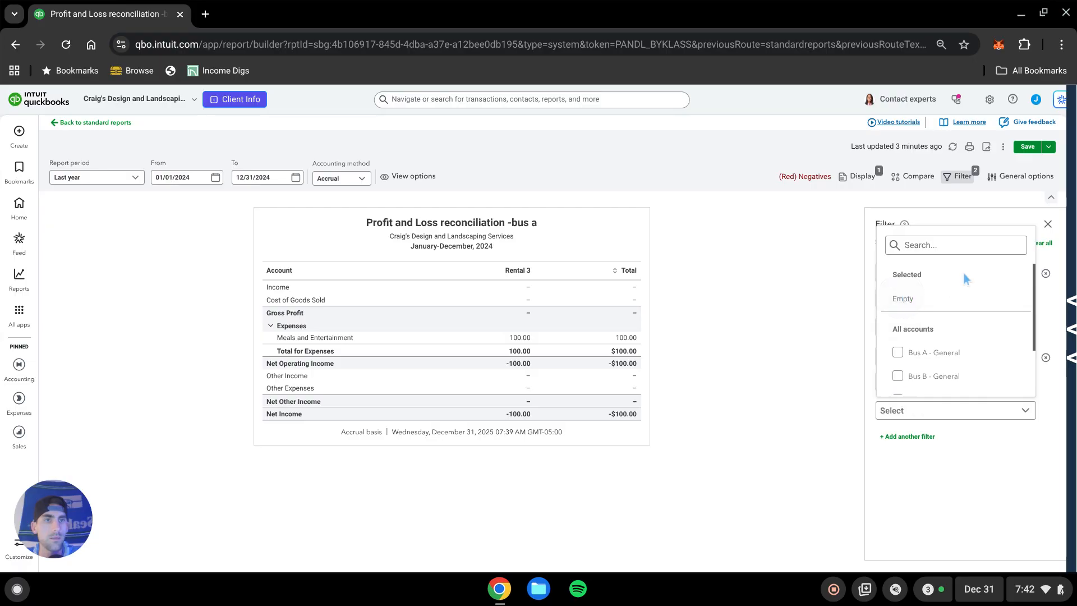
click(899, 287)
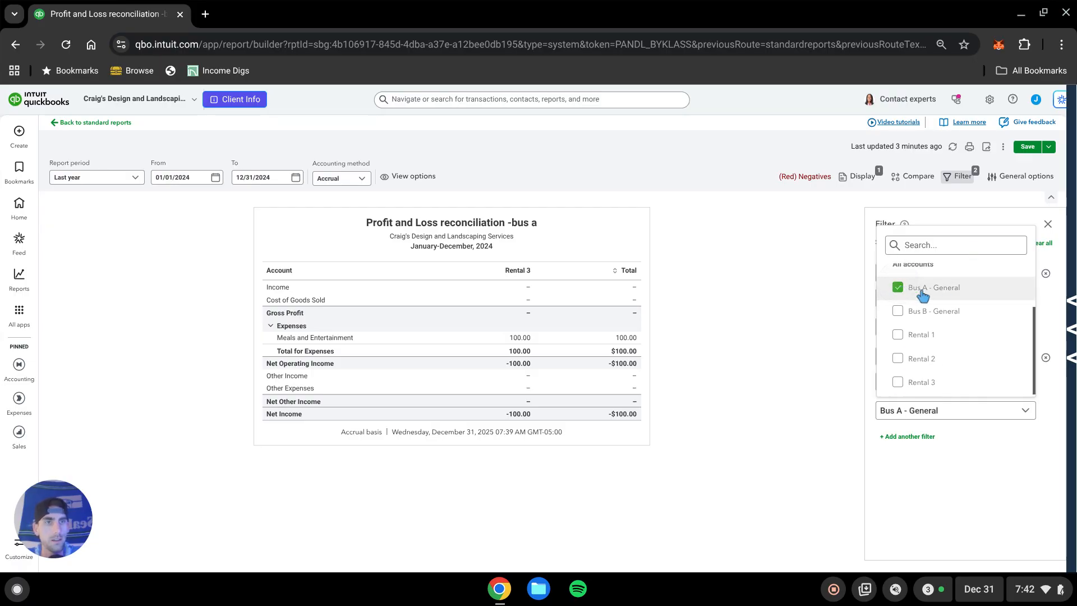
click(897, 334)
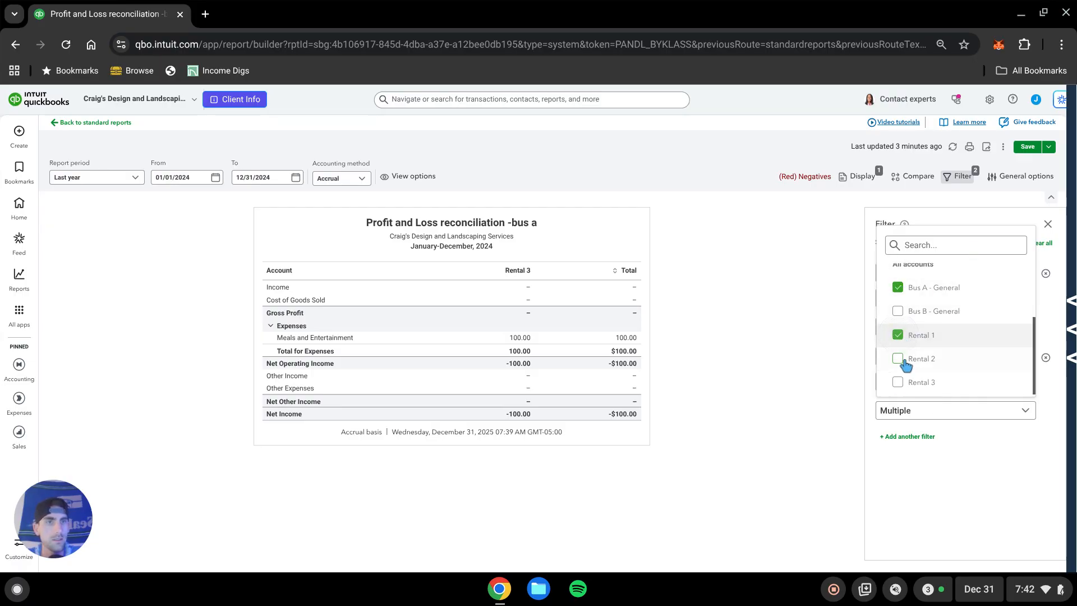
click(898, 359)
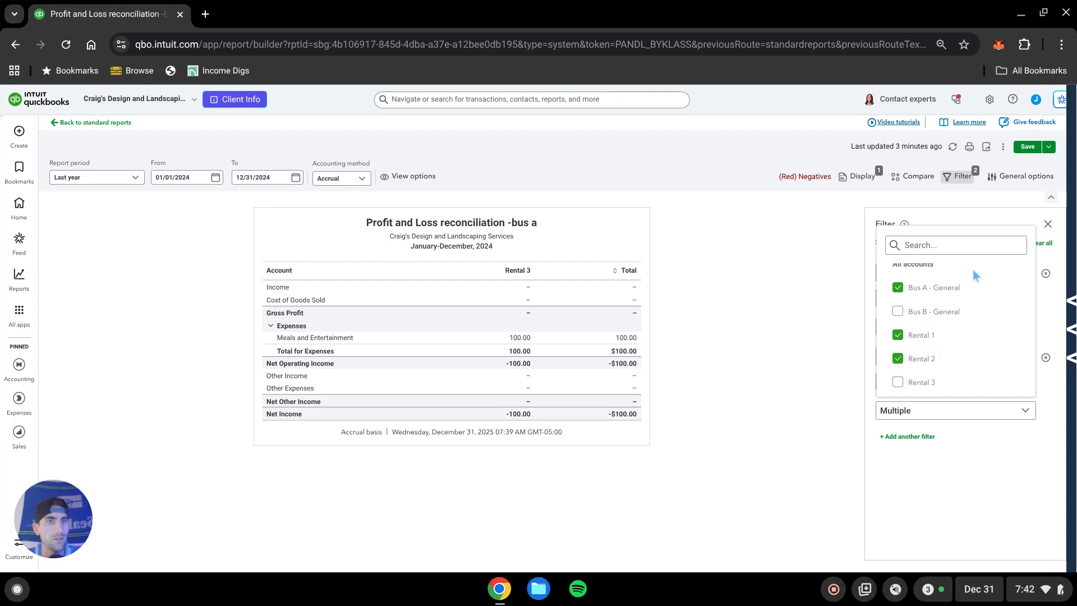
click(740, 402)
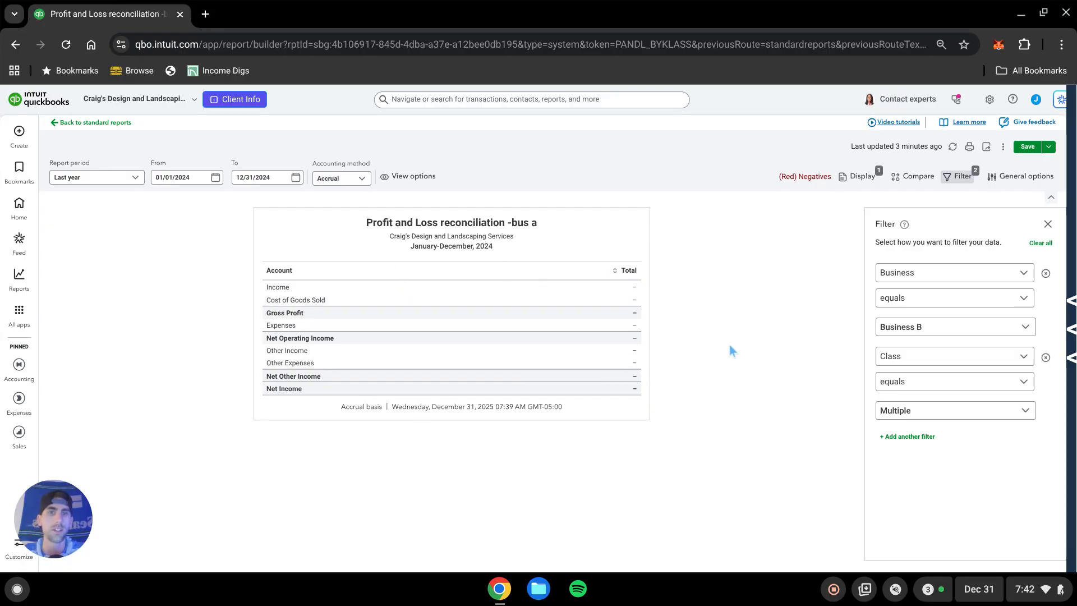
Save the filtered report as a new custom report named Profit and Loss reconciliation -bus b.
click(1047, 147)
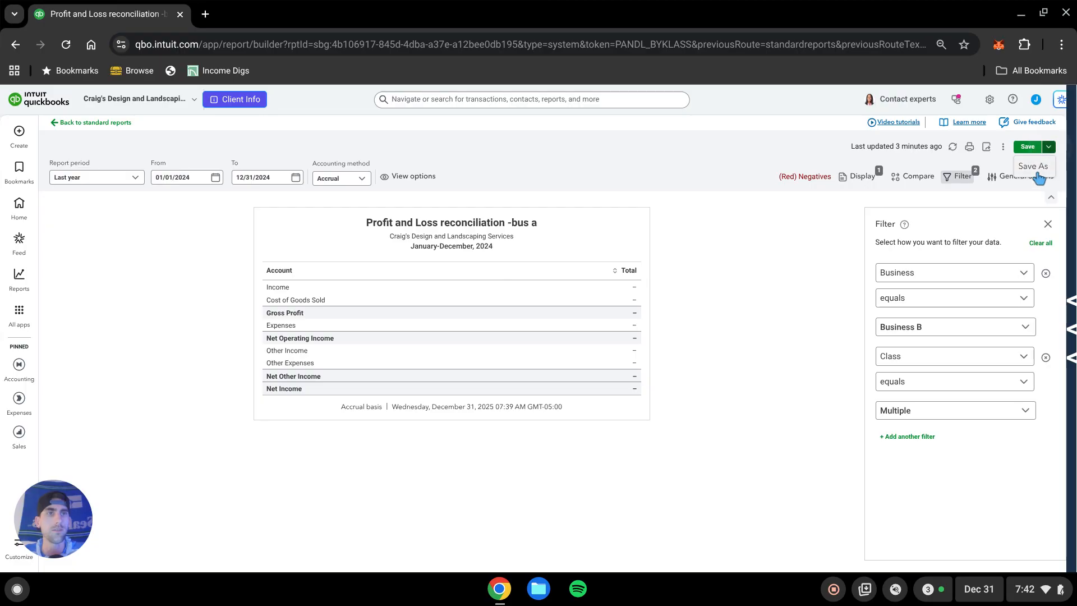
click(1035, 167)
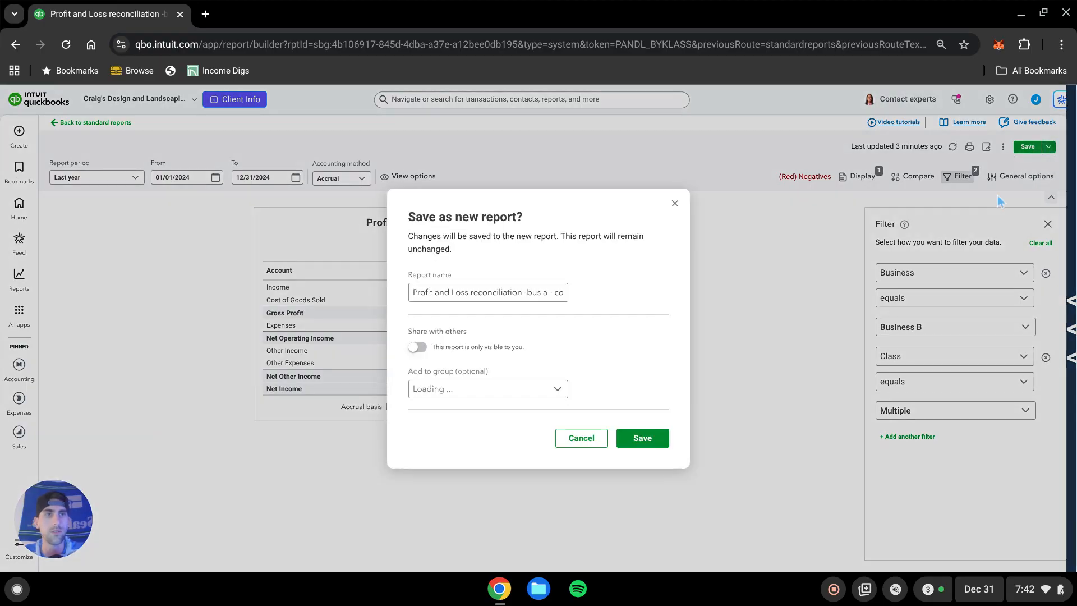
click(550, 292)
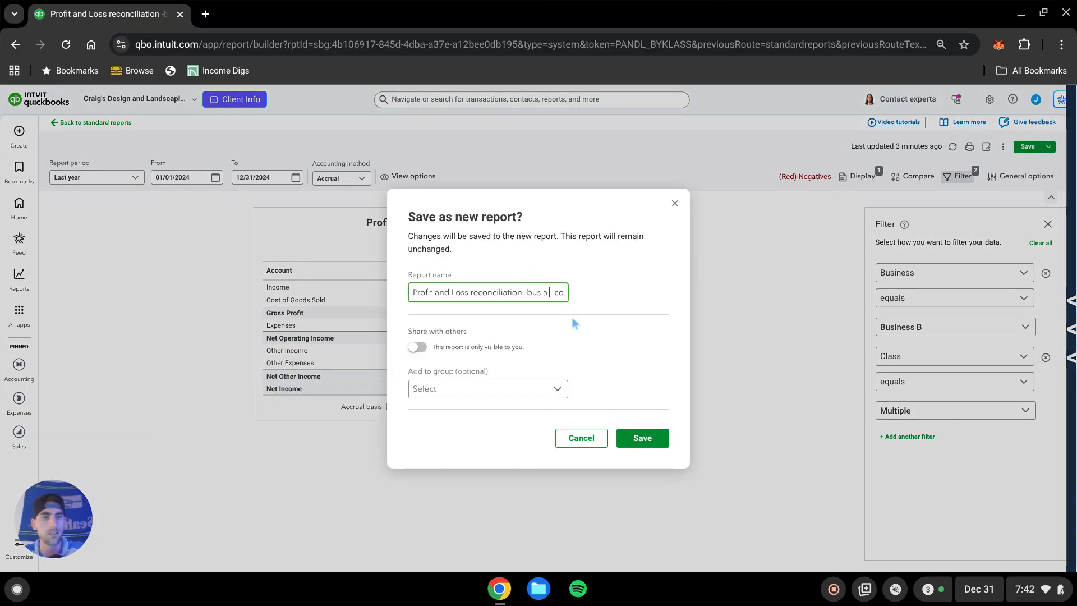
text(b)
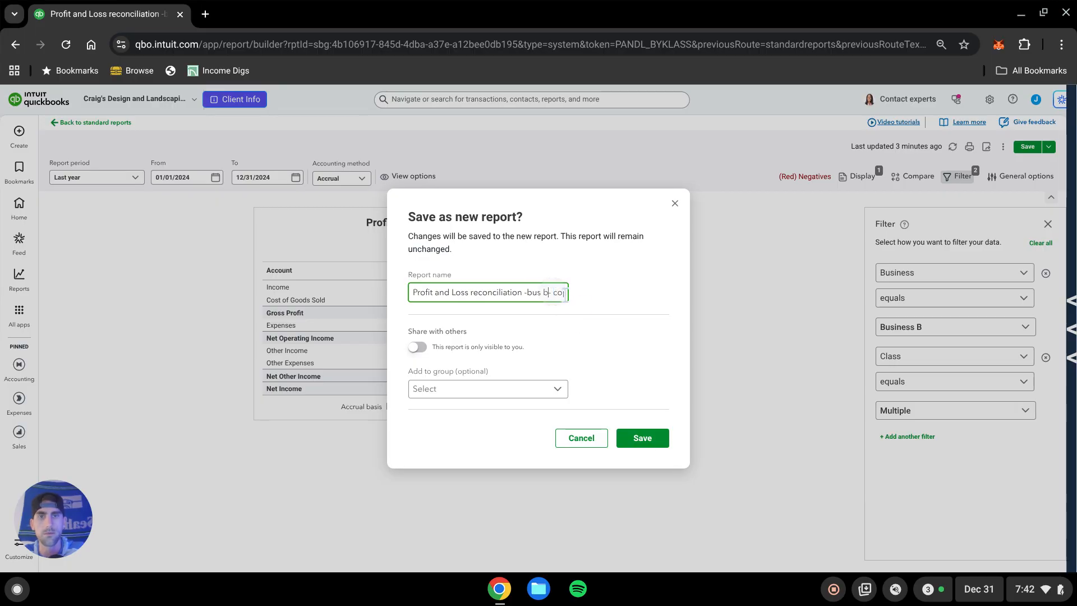
drag(552, 293, 619, 291)
key(BackSpace)
key(BackSpace)
click(666, 438)
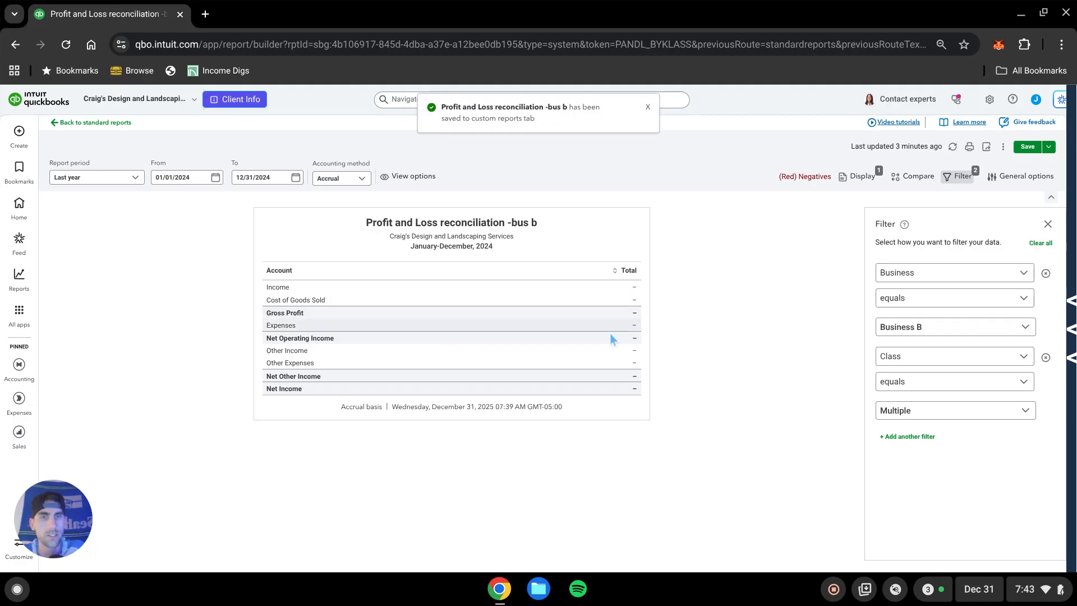
Open the Profit and Loss reconciliation -bus a custom report.
click(764, 351)
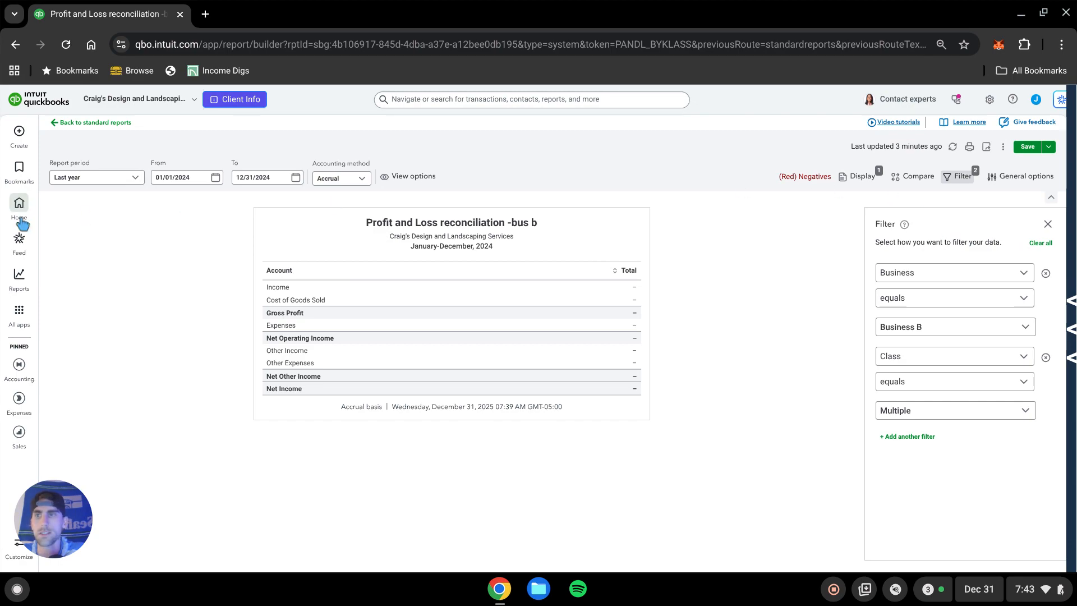
mouse_move(20, 275)
click(79, 315)
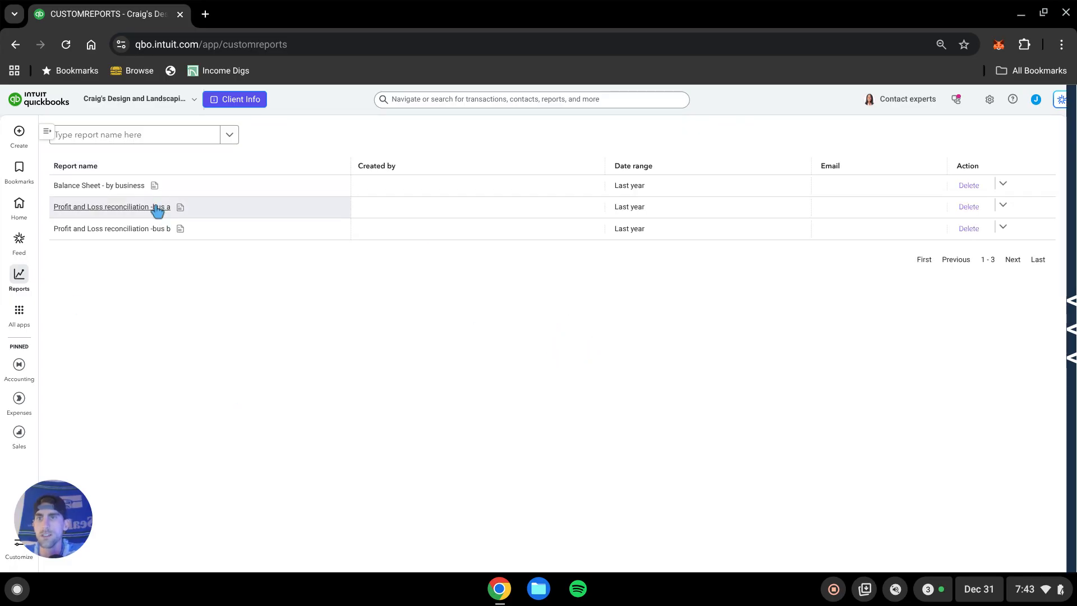
click(147, 206)
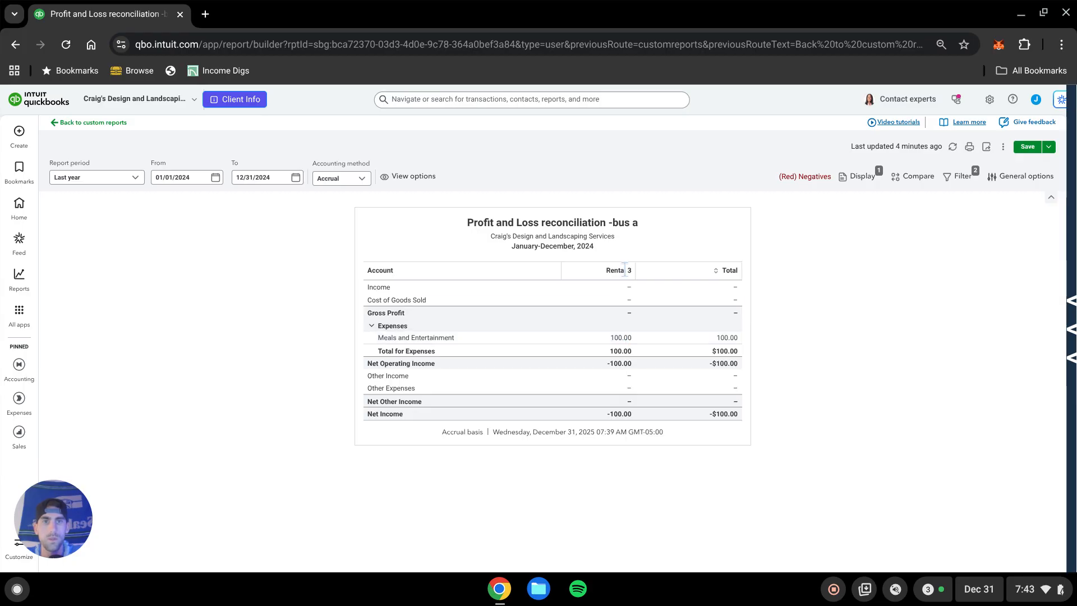
Drill into the Rental 3 Meals and Entertainment amount and open its expense transaction.
click(622, 338)
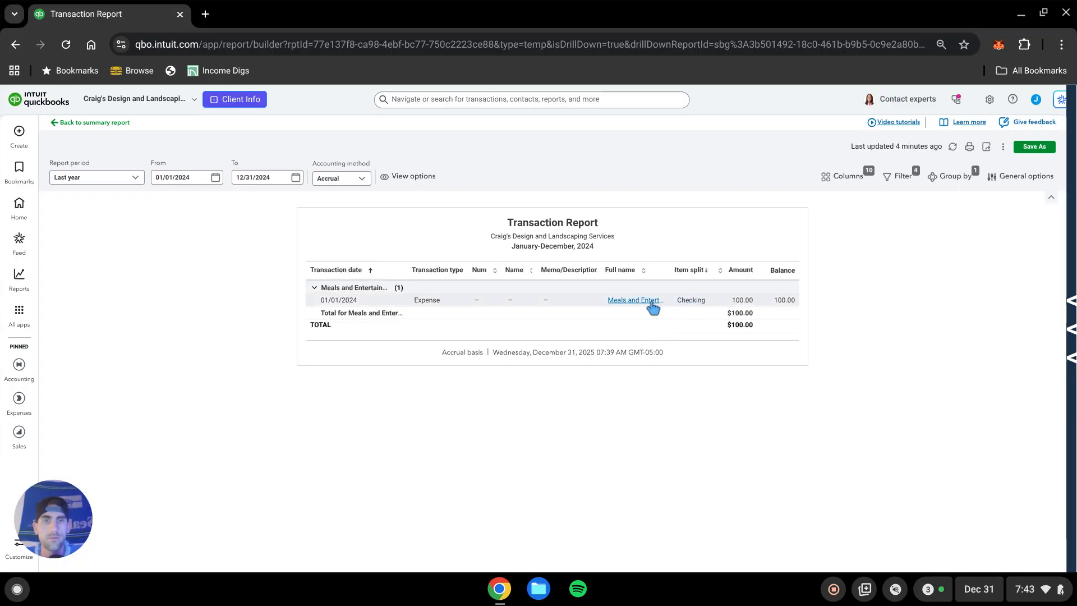
click(372, 304)
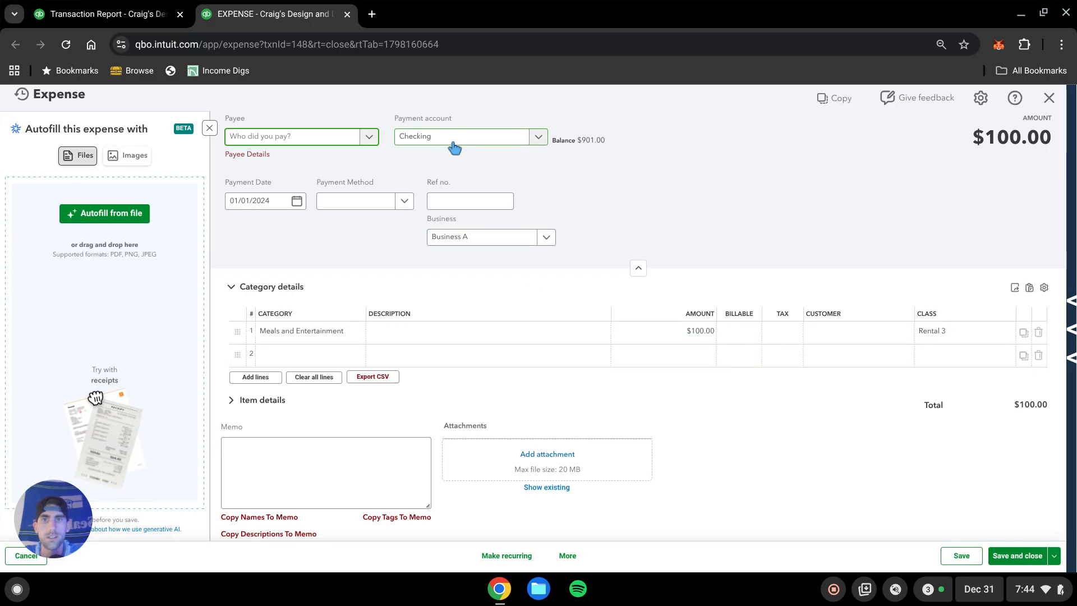
Change the expense line's class to Rental 1 and save and close the expense.
click(952, 333)
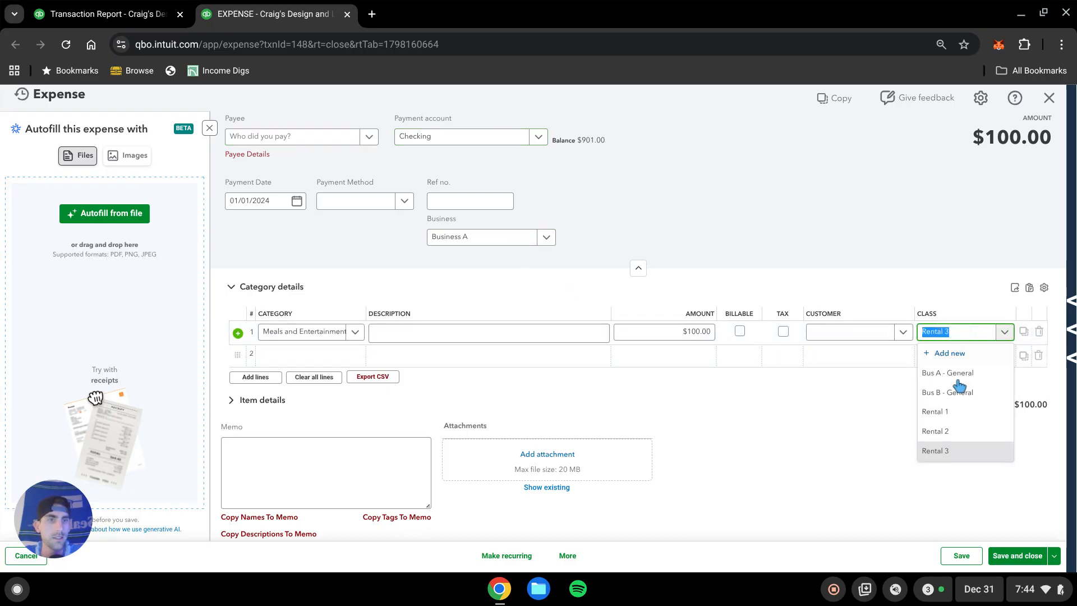
click(954, 411)
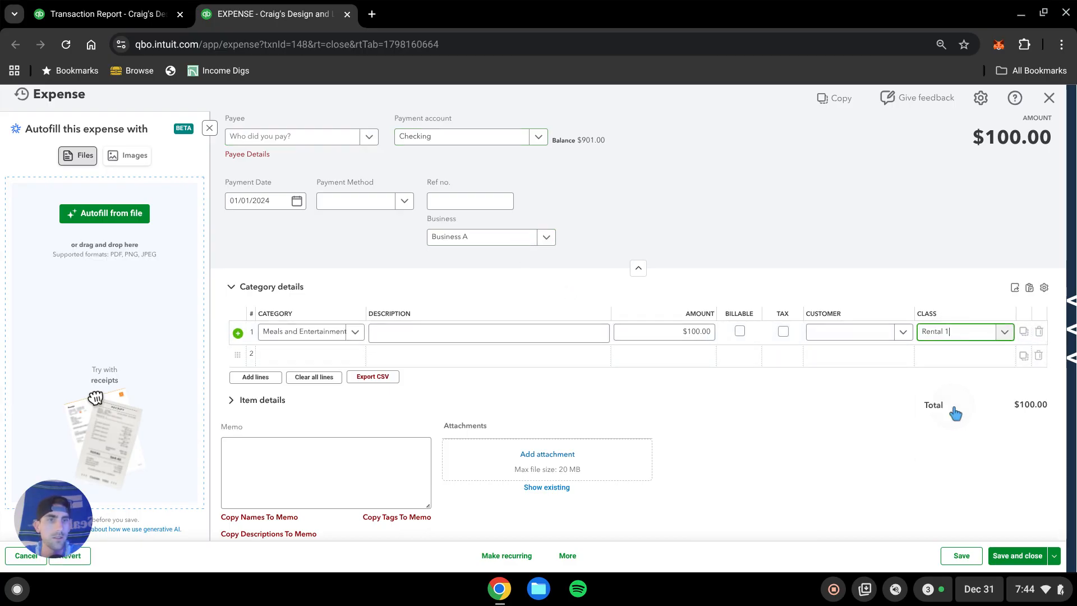
click(1020, 555)
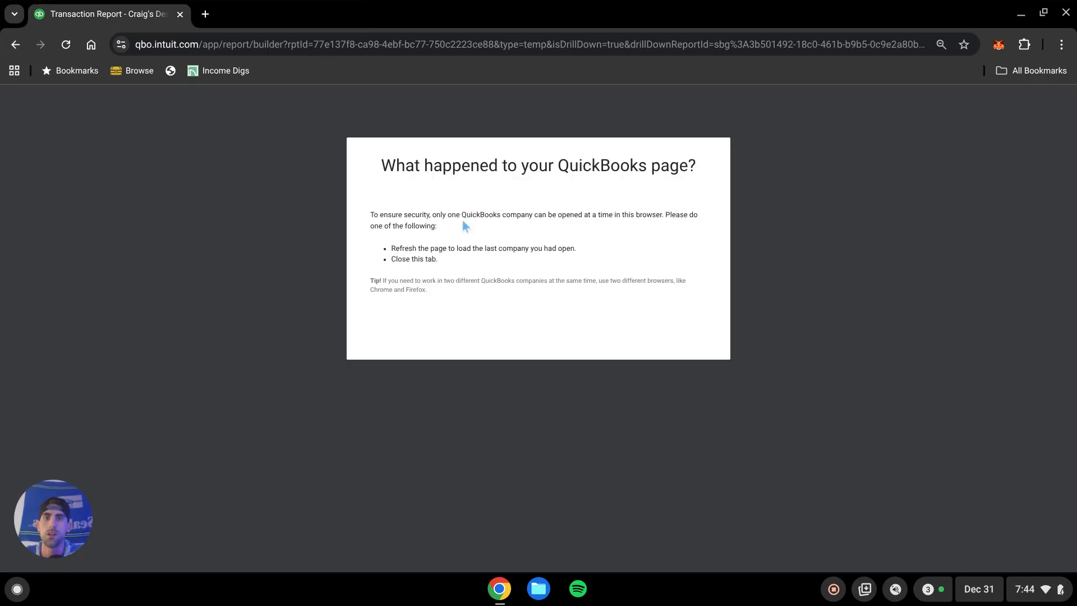
Reload the report page and start a new expense.
click(63, 46)
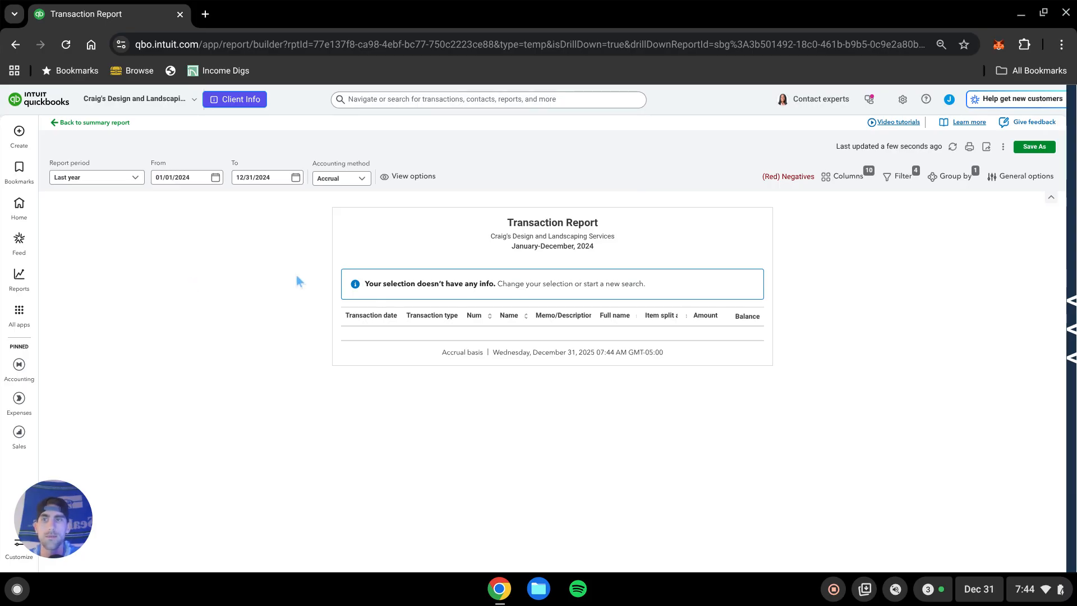
click(19, 131)
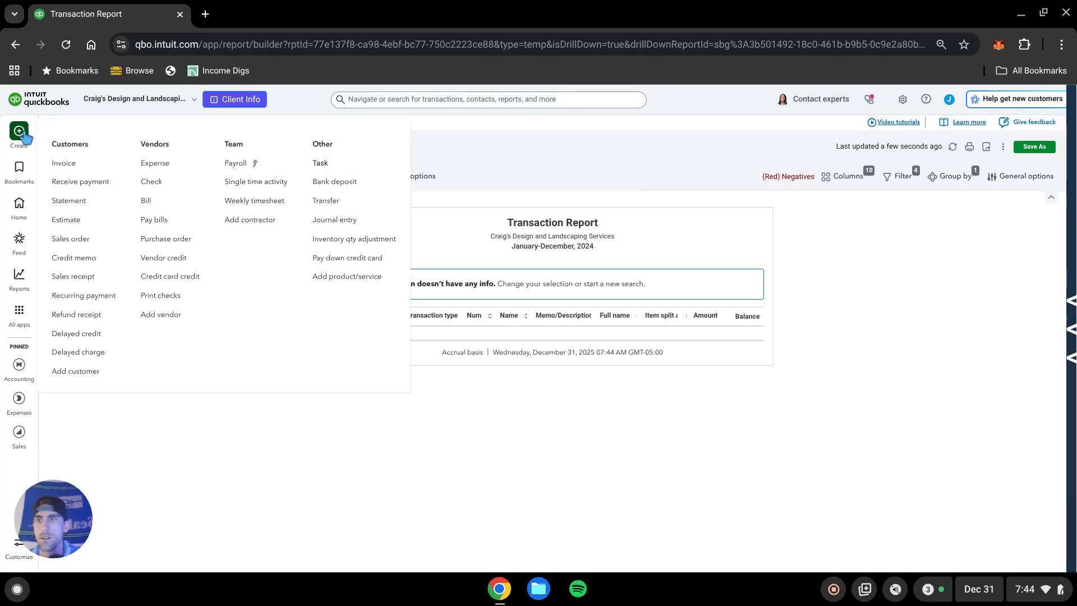
click(158, 166)
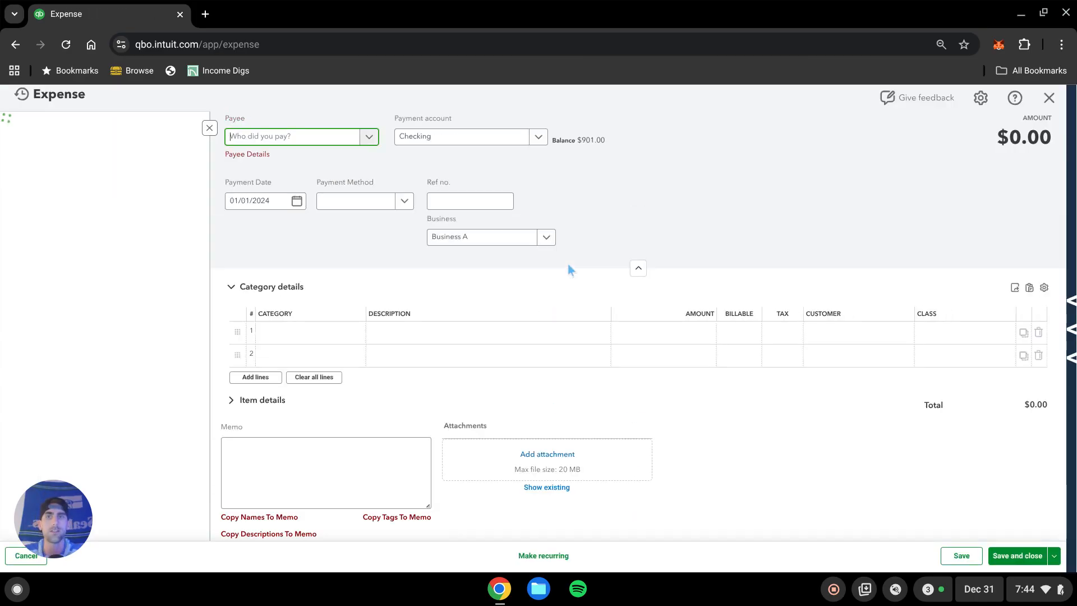
Record a $100 Meals and Entertainment expense with class Rental 3 for Business B and save it.
click(305, 334)
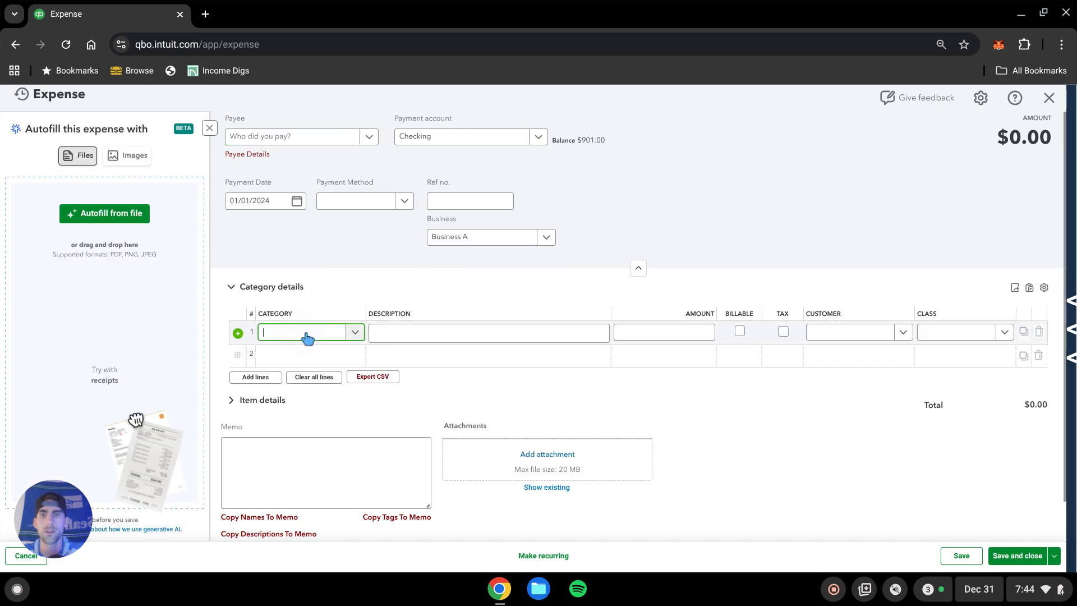
text(meals)
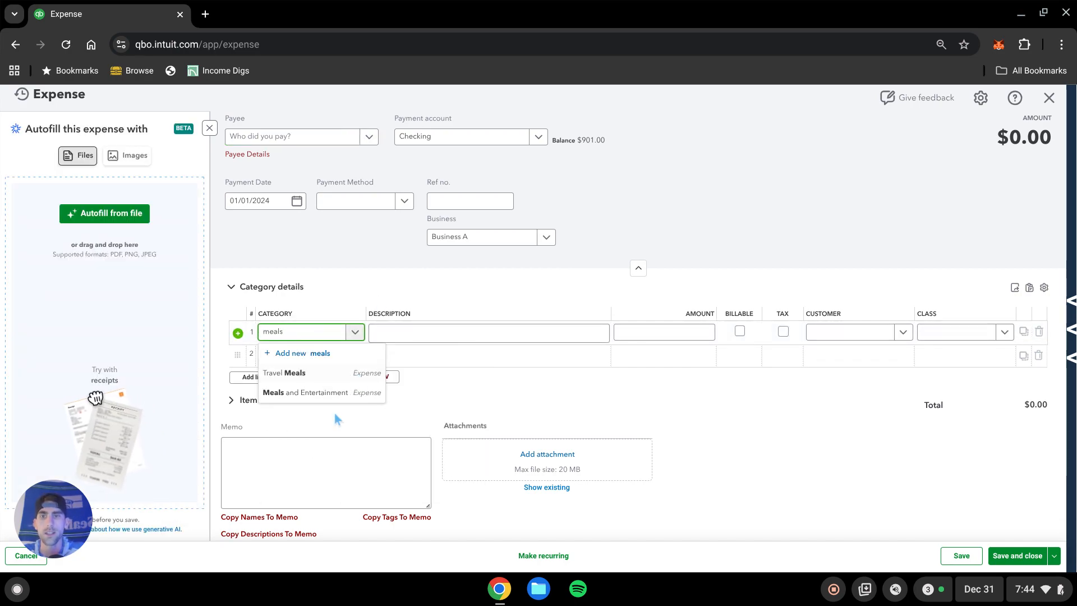
click(346, 393)
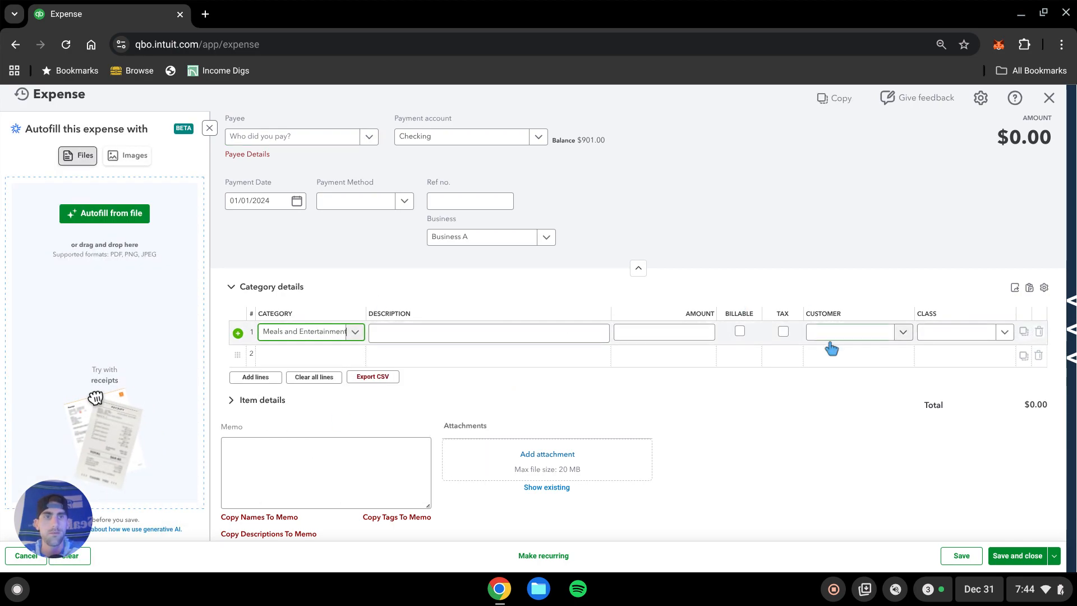
click(972, 335)
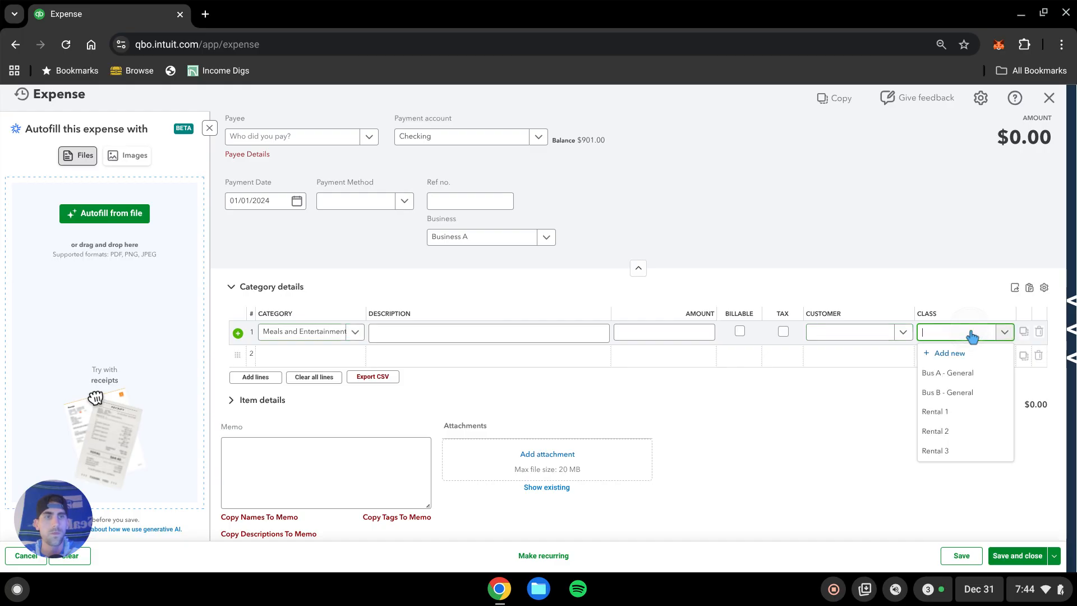
click(942, 451)
click(691, 331)
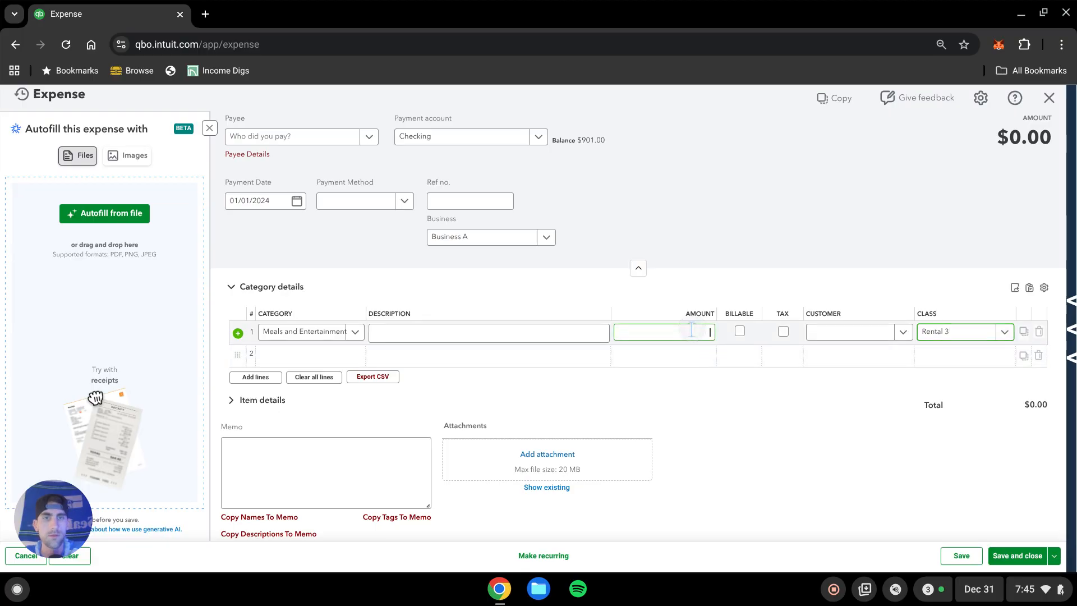
text(100)
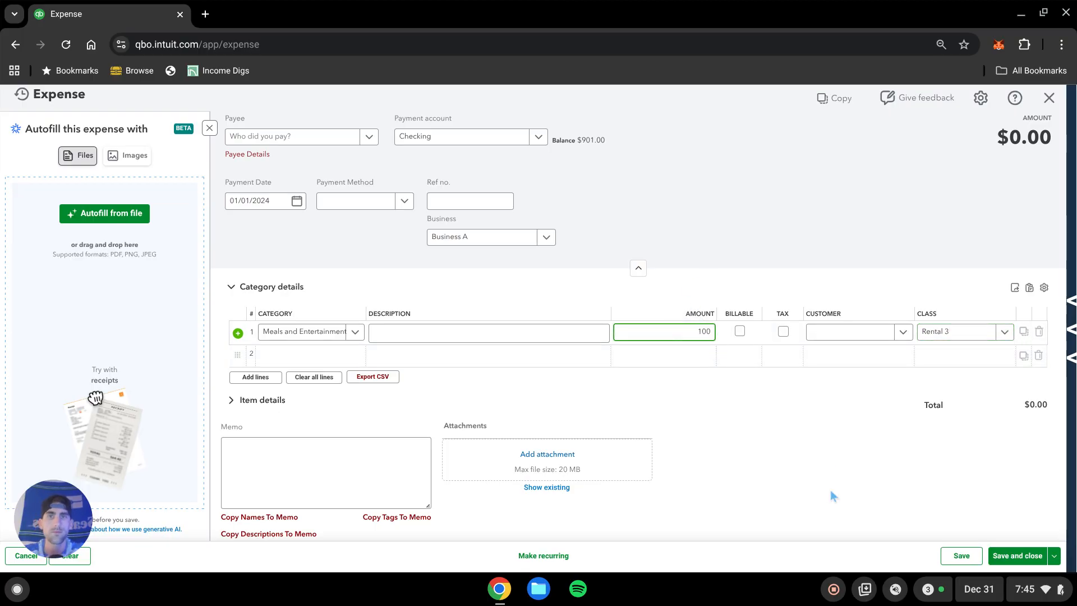
click(793, 481)
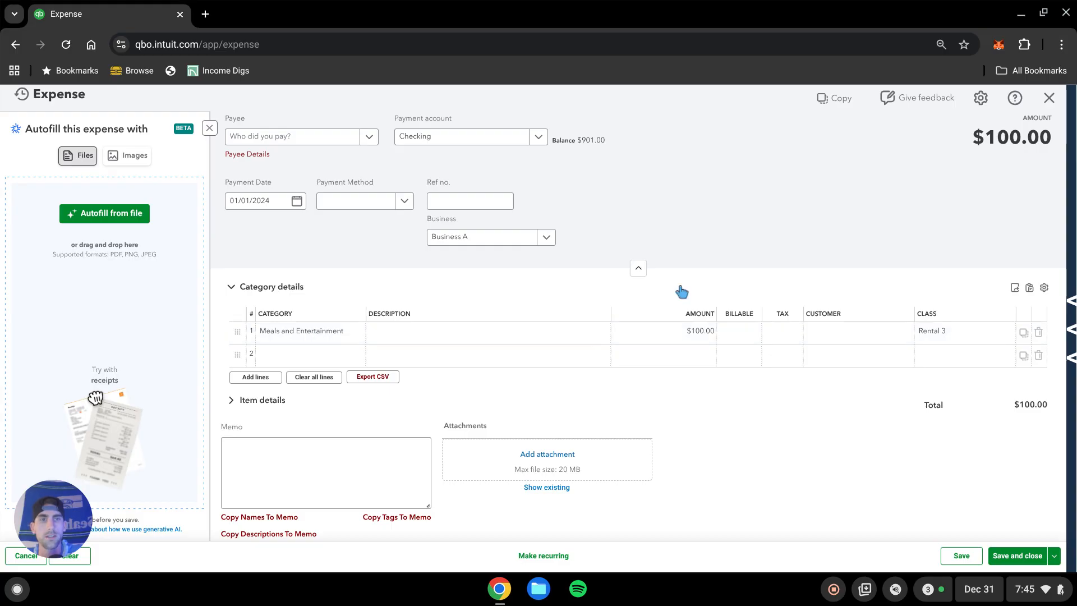
click(545, 238)
click(464, 299)
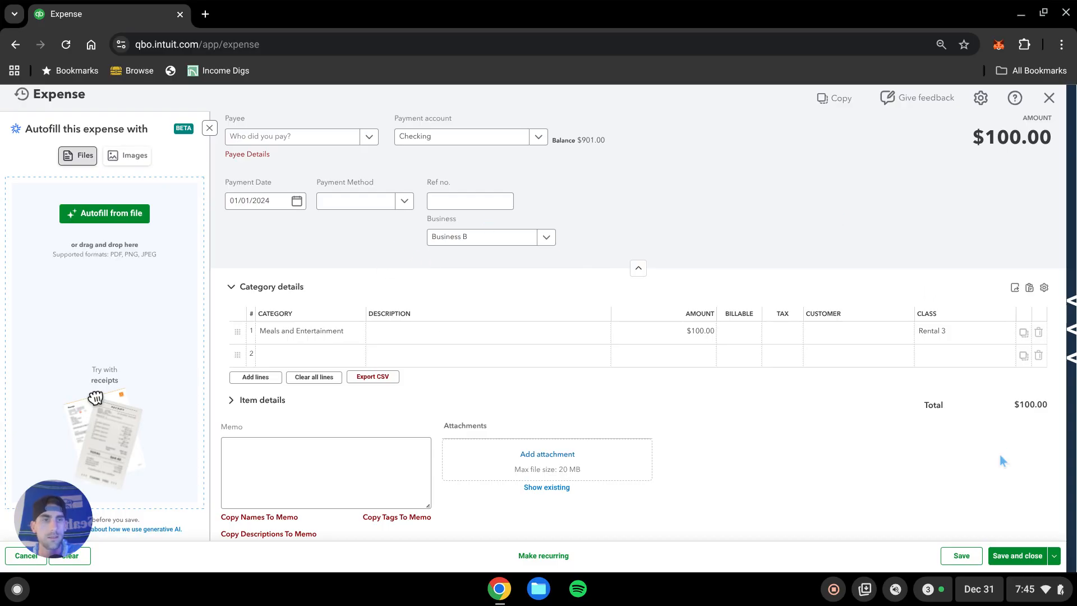
click(1020, 555)
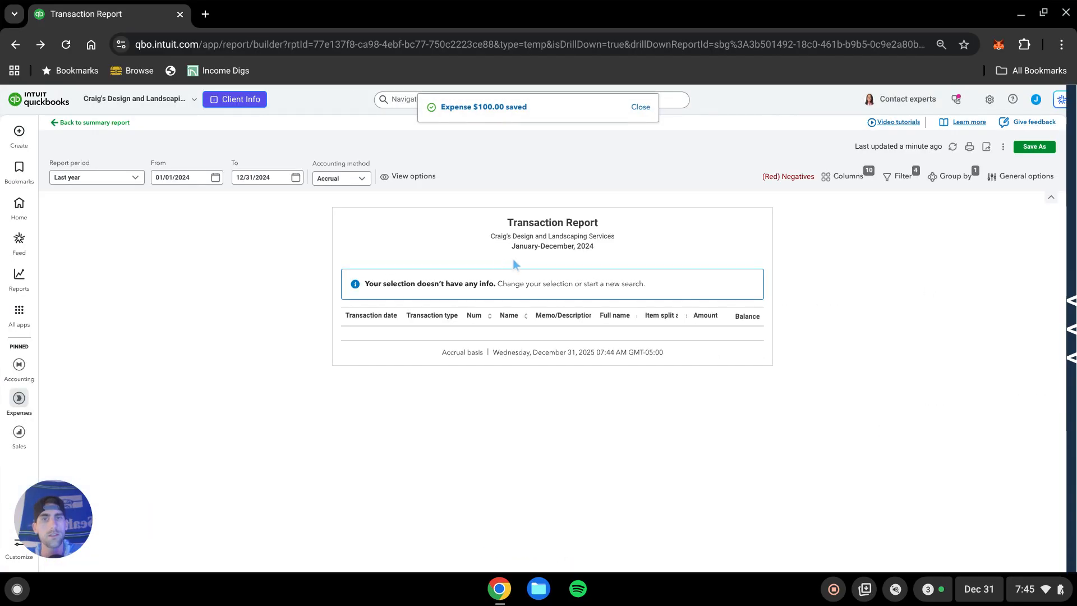
Open the Balance Sheet - by business custom report and examine the Business A checking amount.
mouse_move(23, 283)
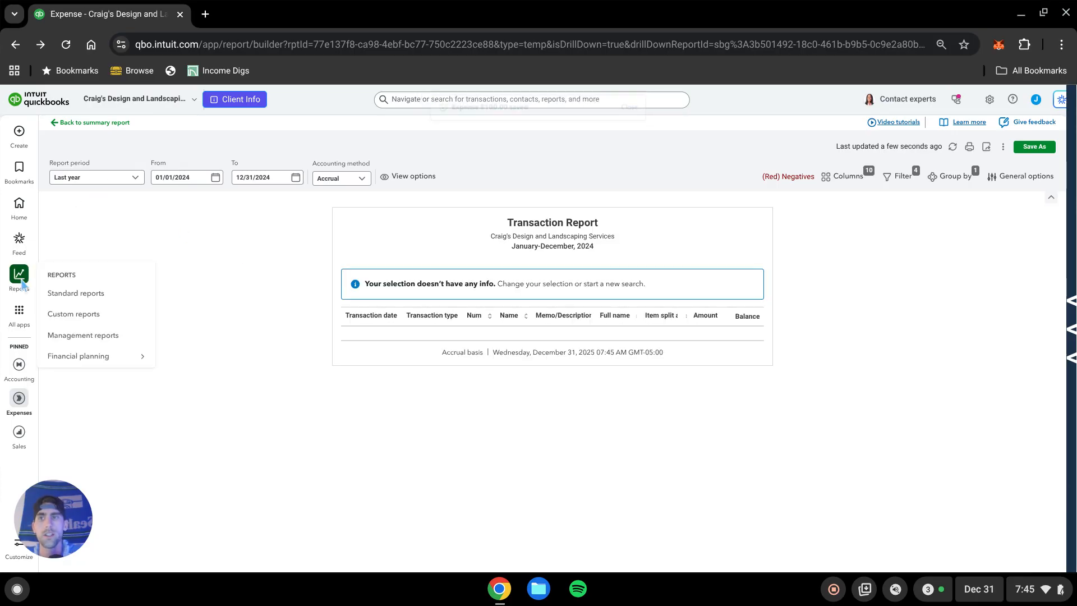
click(84, 318)
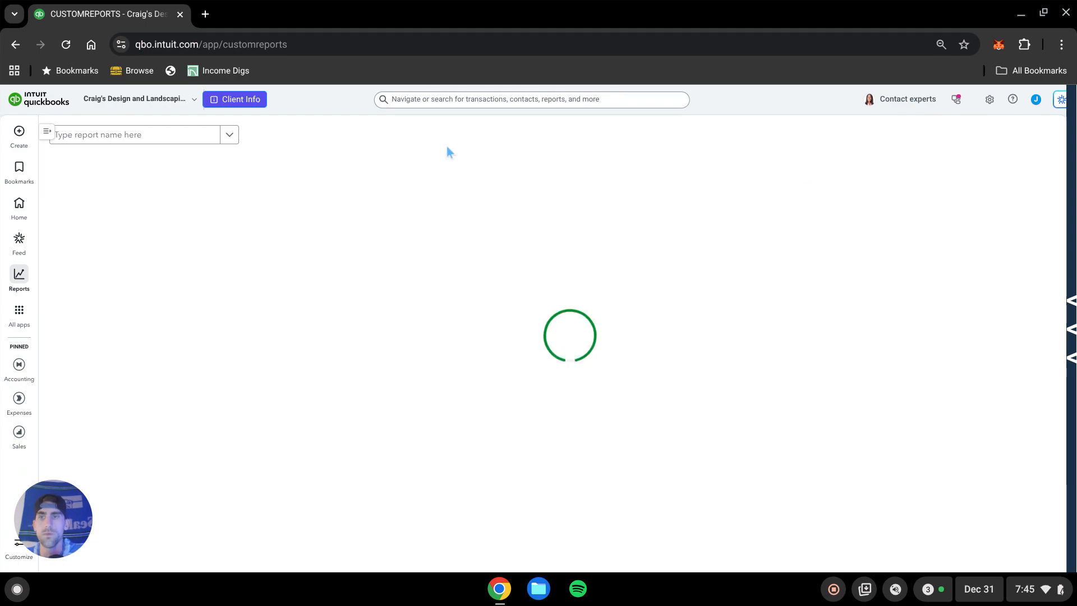
click(132, 188)
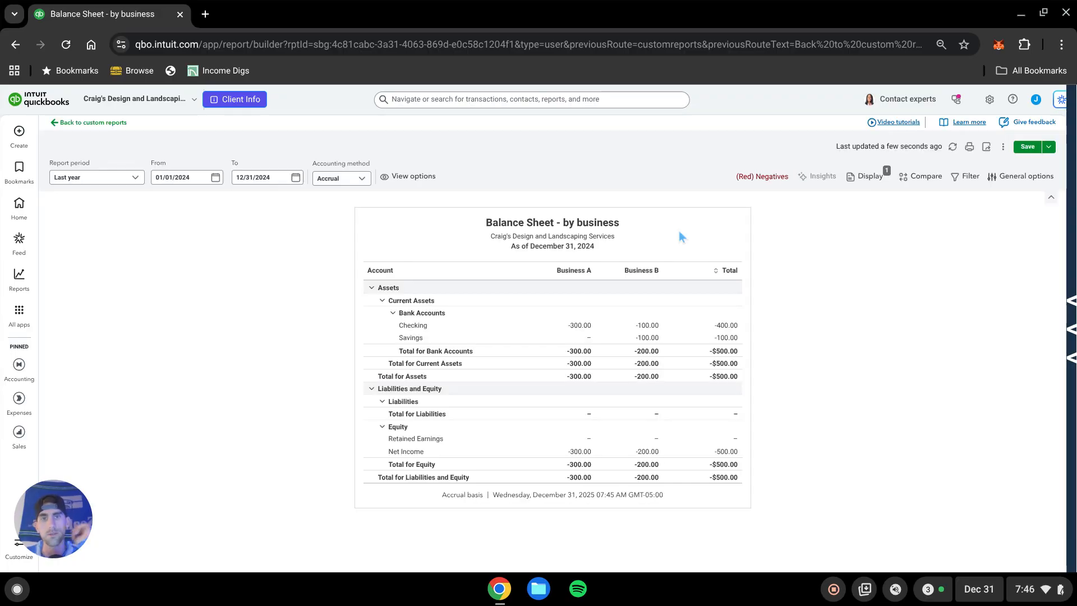
click(649, 324)
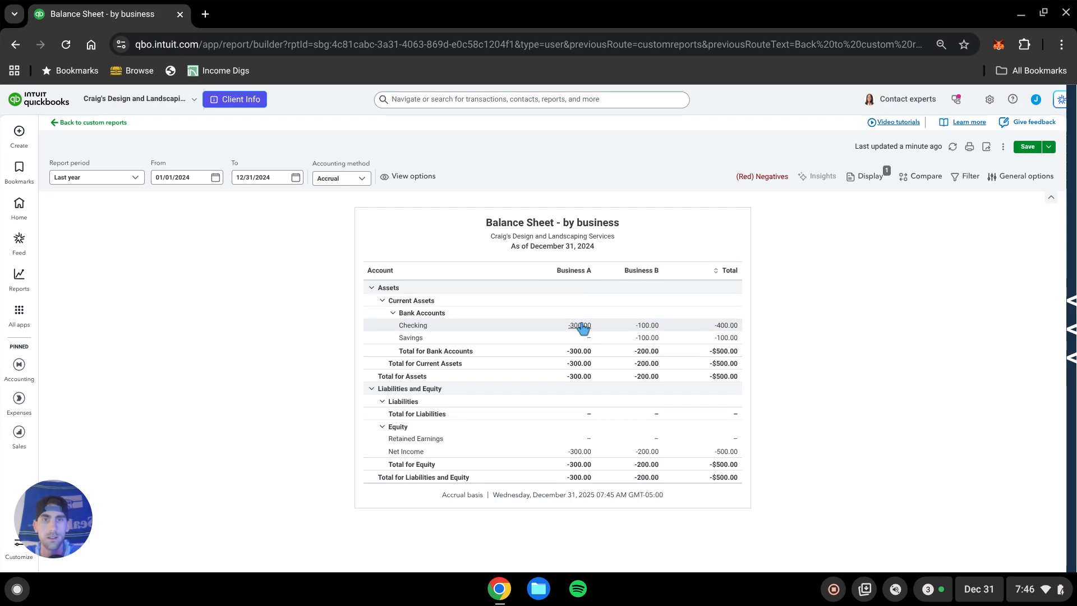
Start a new journal entry and credit $100 to the Checking account on its first line.
click(29, 130)
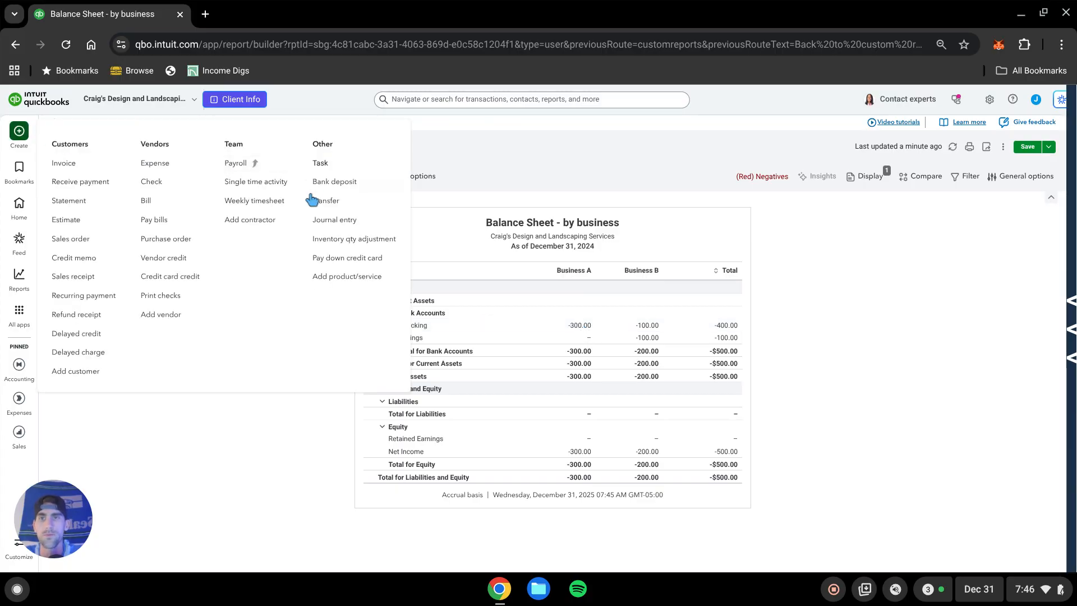
click(347, 224)
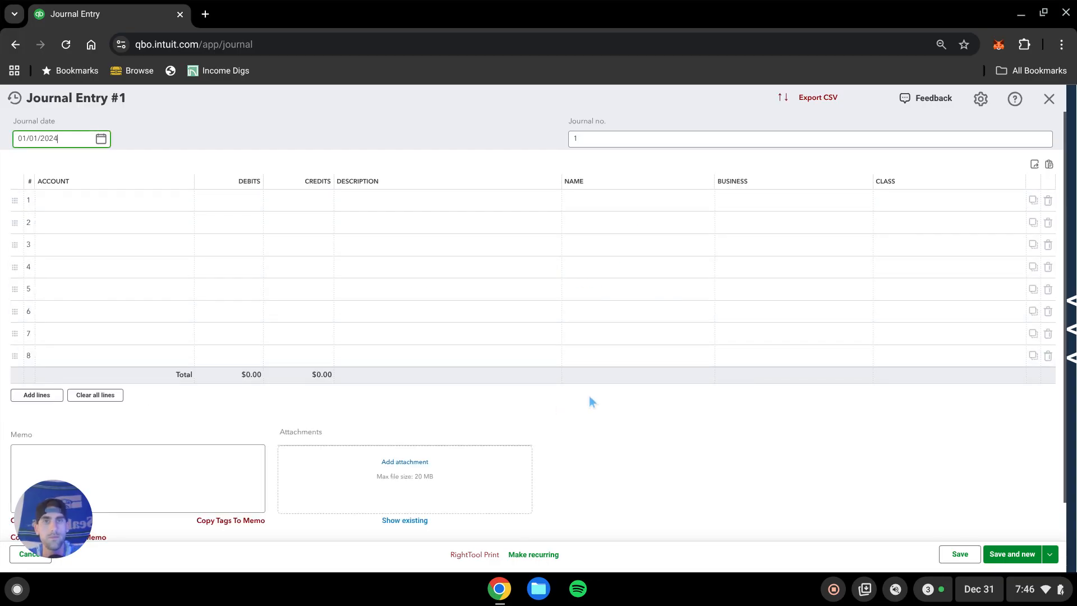
click(144, 206)
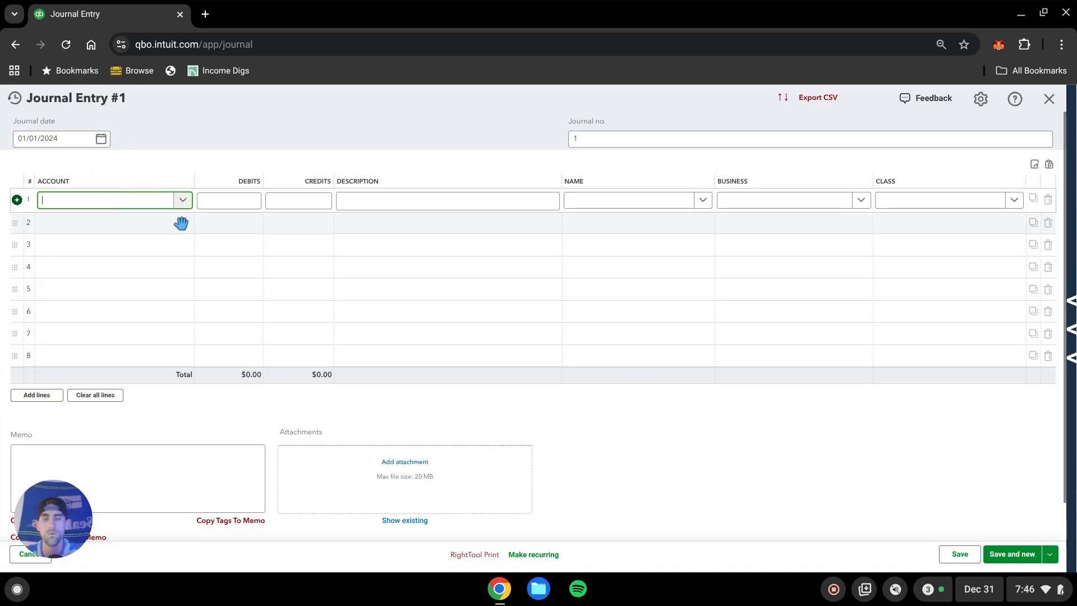
text(bu)
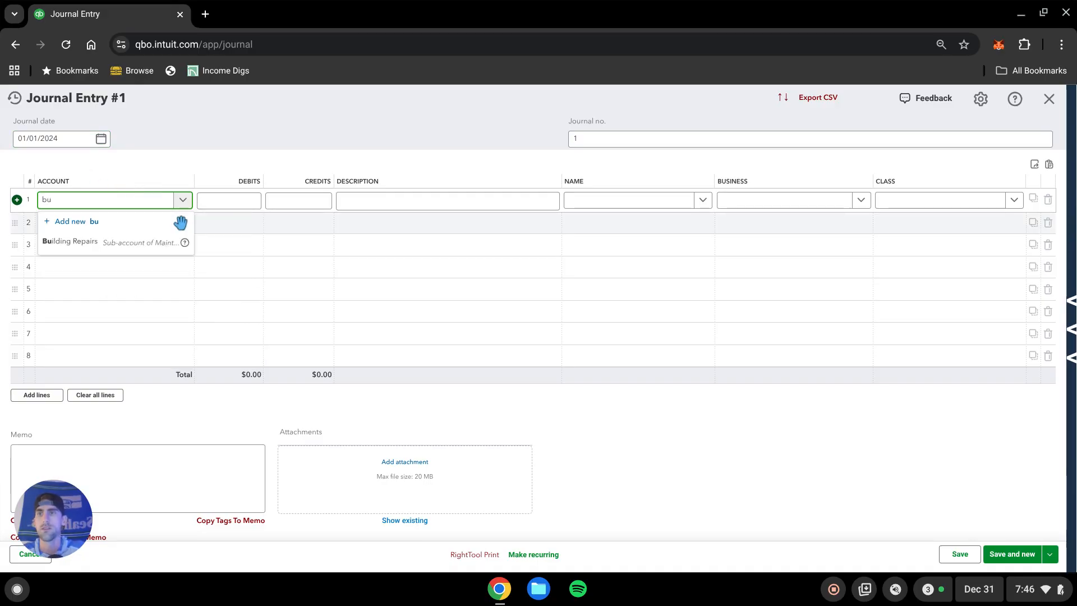
key(BackSpace)
text(check)
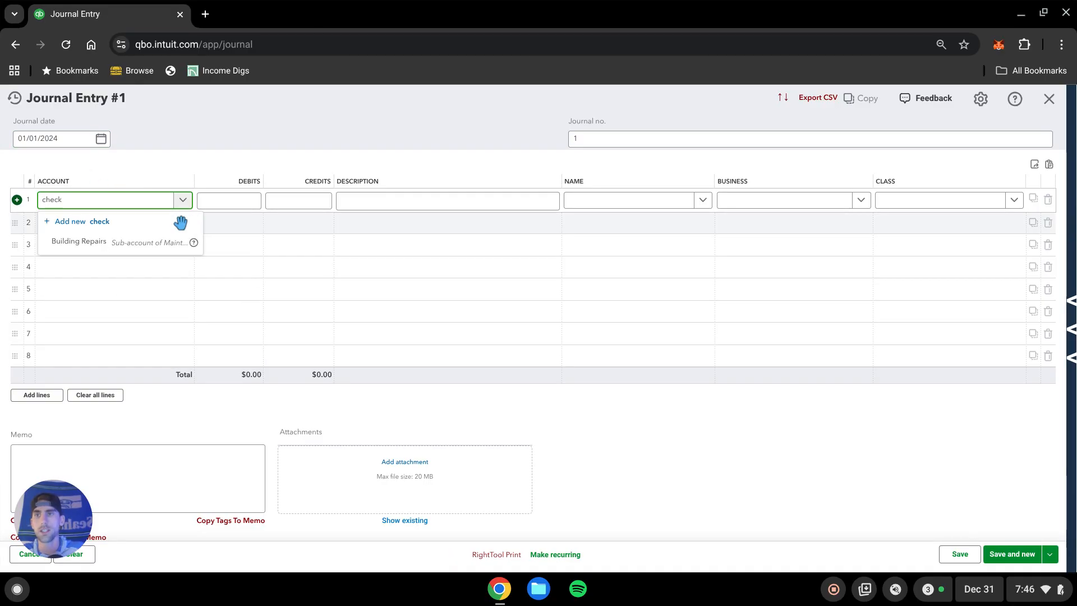
click(93, 242)
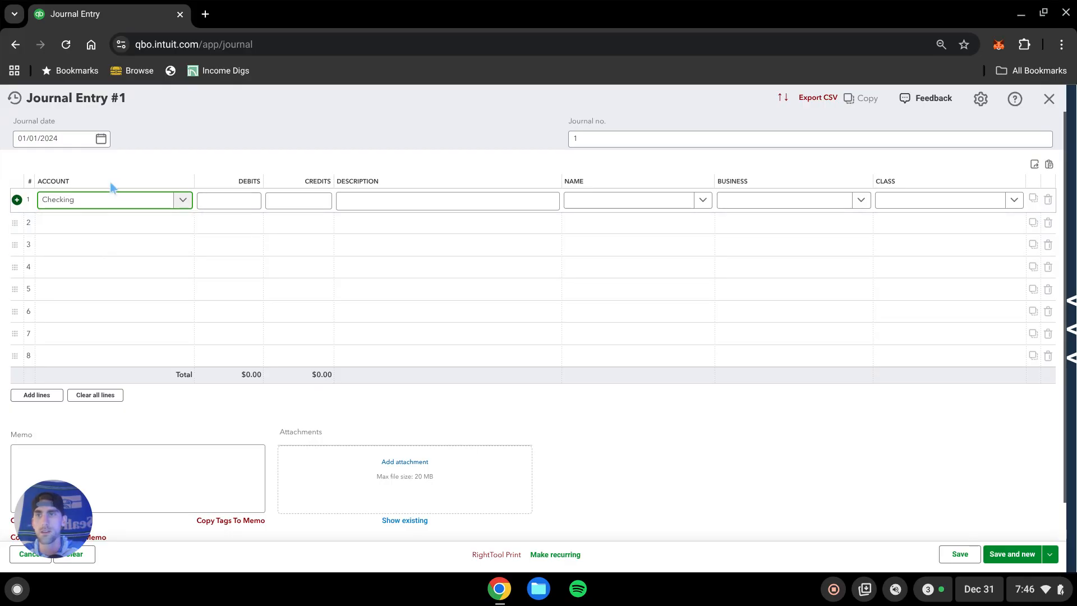
click(240, 200)
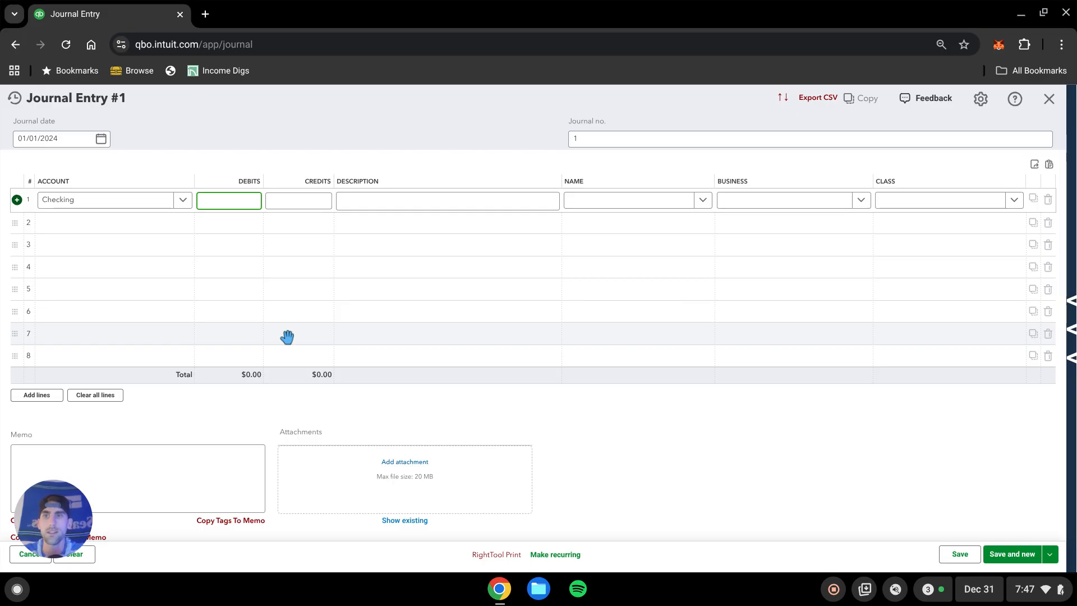
click(304, 197)
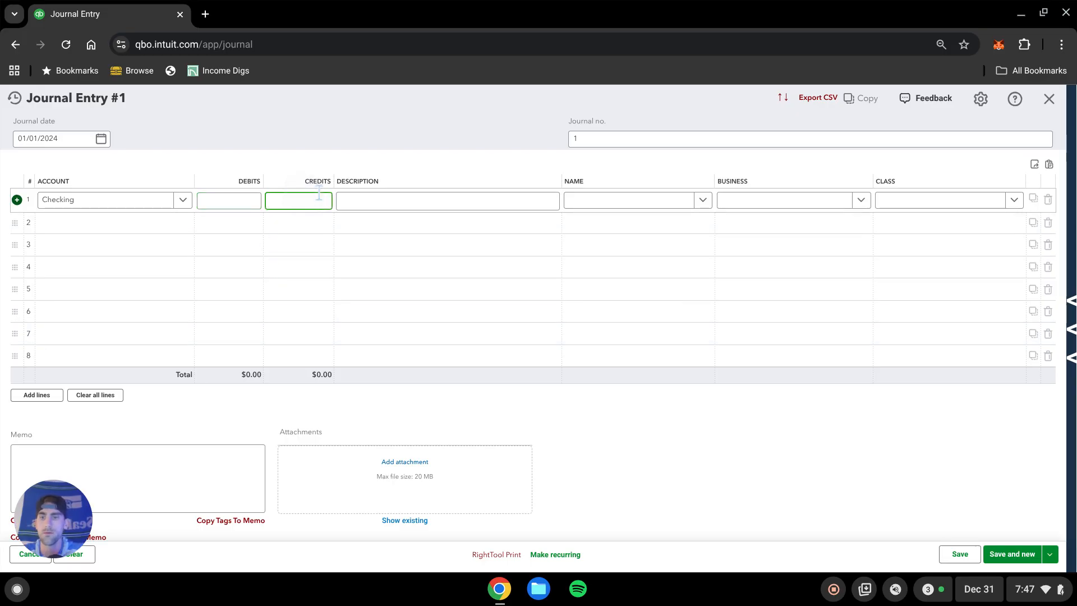
text(100)
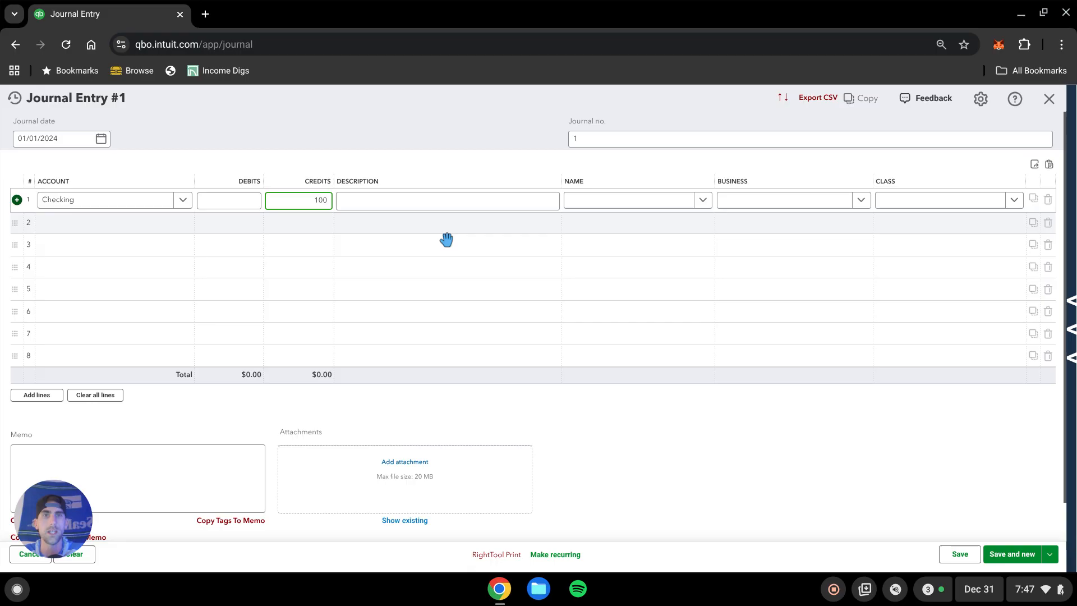
Assign the first line to Business A with class Bus A - General.
click(769, 200)
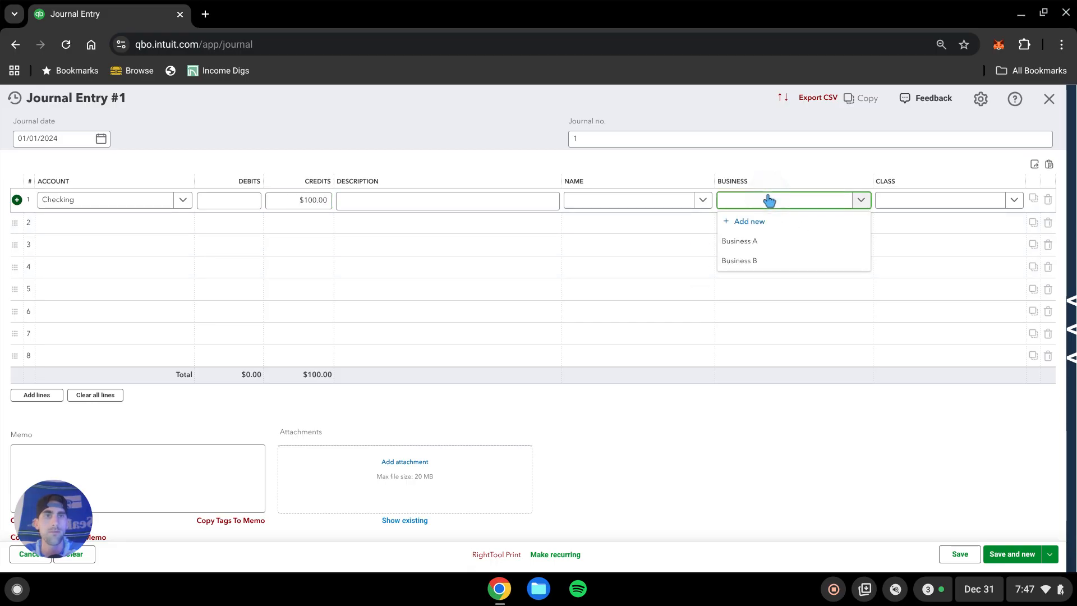
click(753, 242)
click(942, 208)
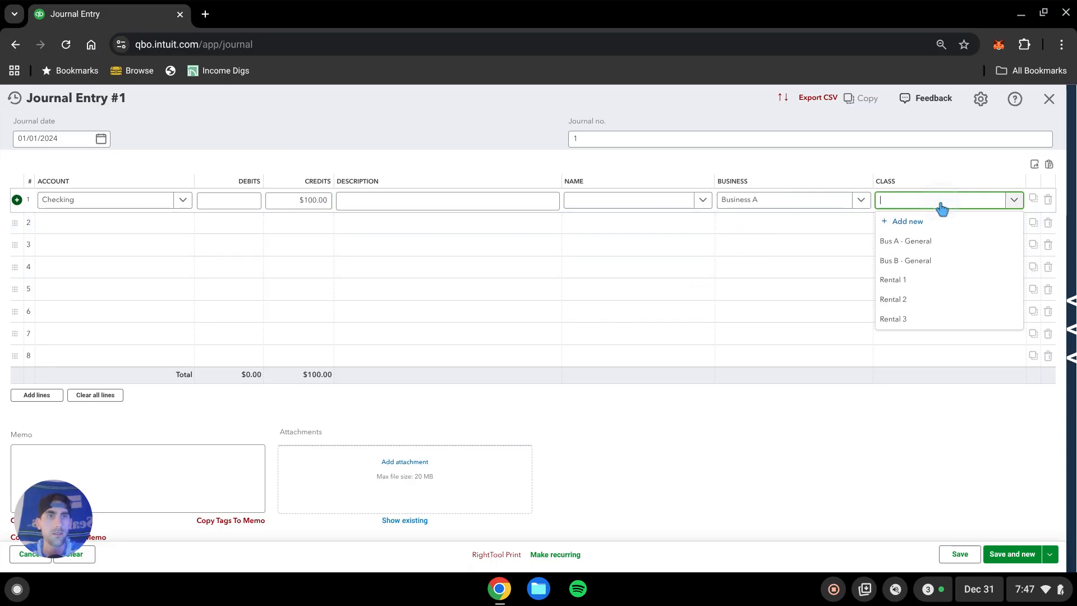
click(923, 242)
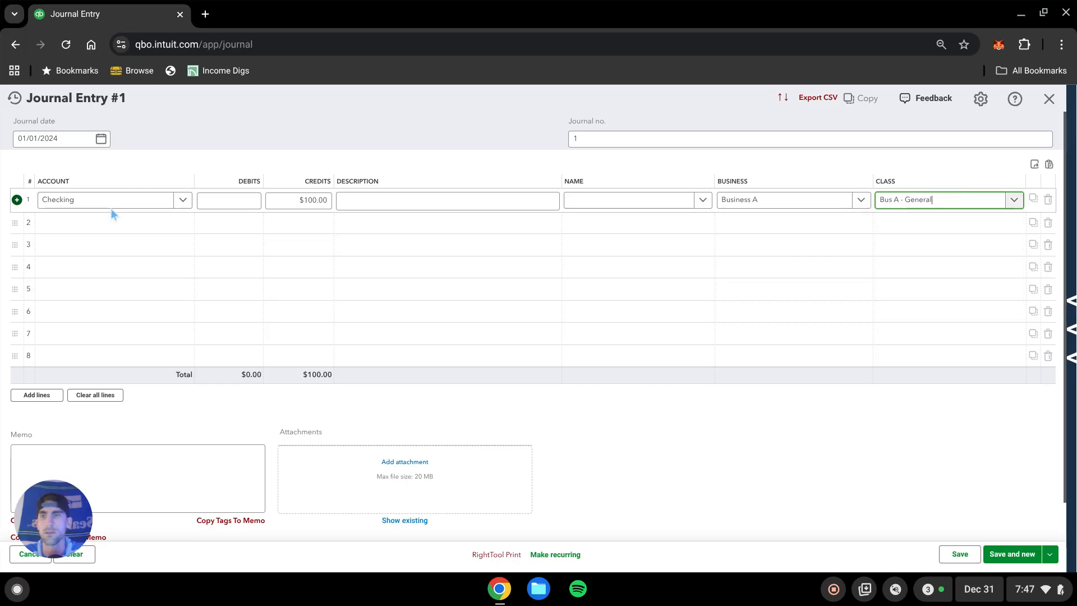
Add a second line debiting $100 to a new Equity account named Intercompany Equity for Business A, class Bus A - General.
click(112, 226)
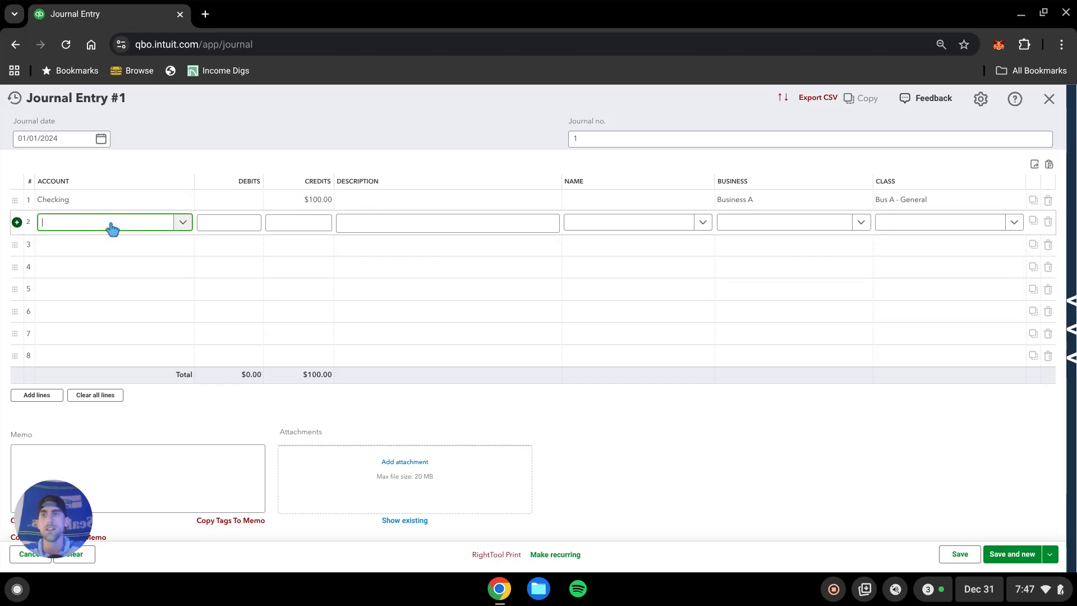
text(Intercomp)
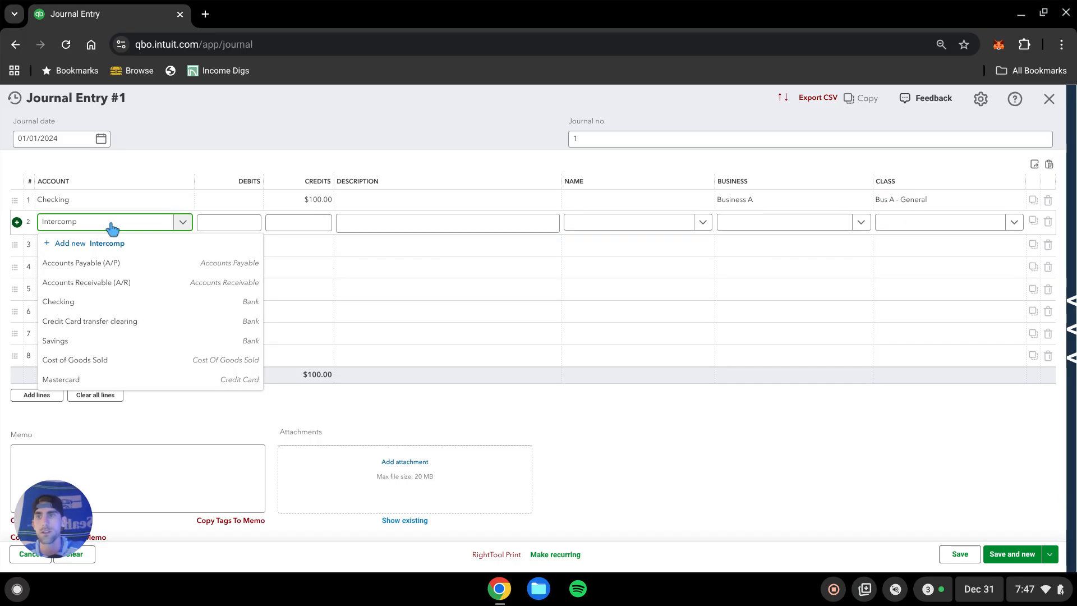
text(any Equity)
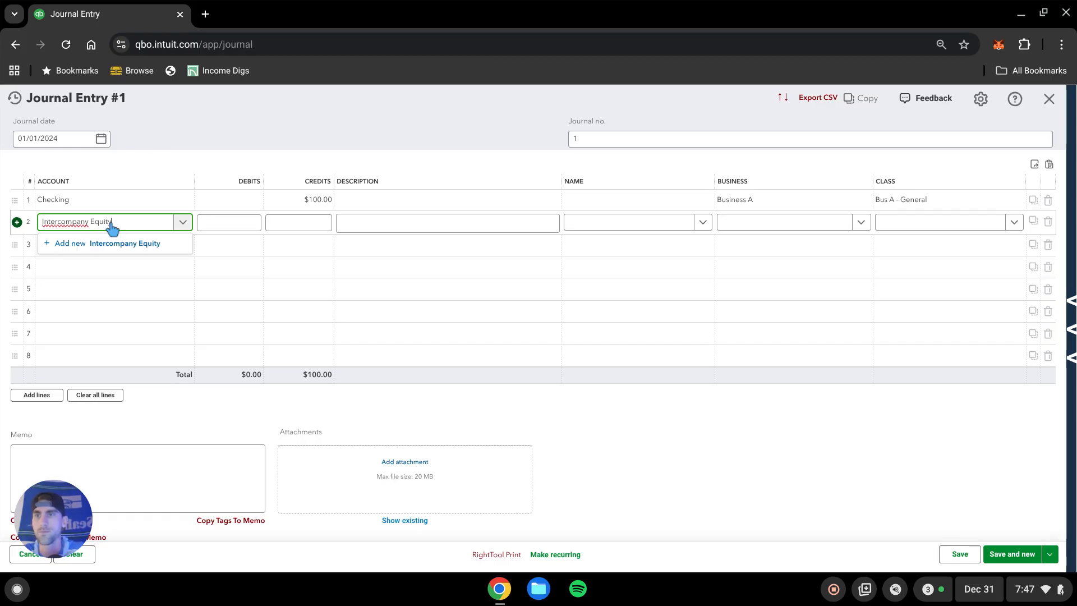
click(113, 243)
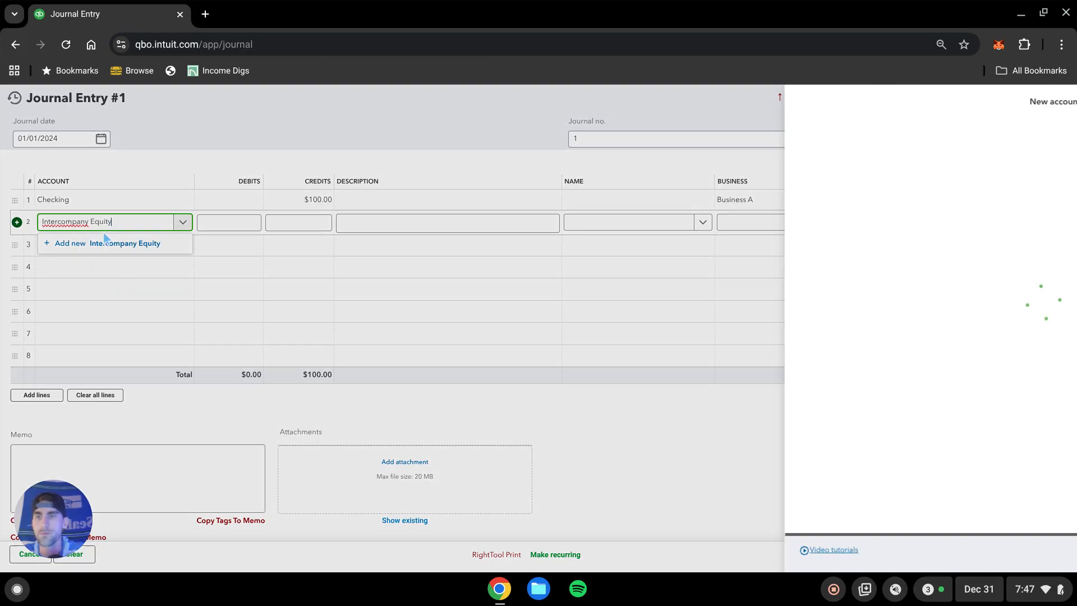
click(653, 186)
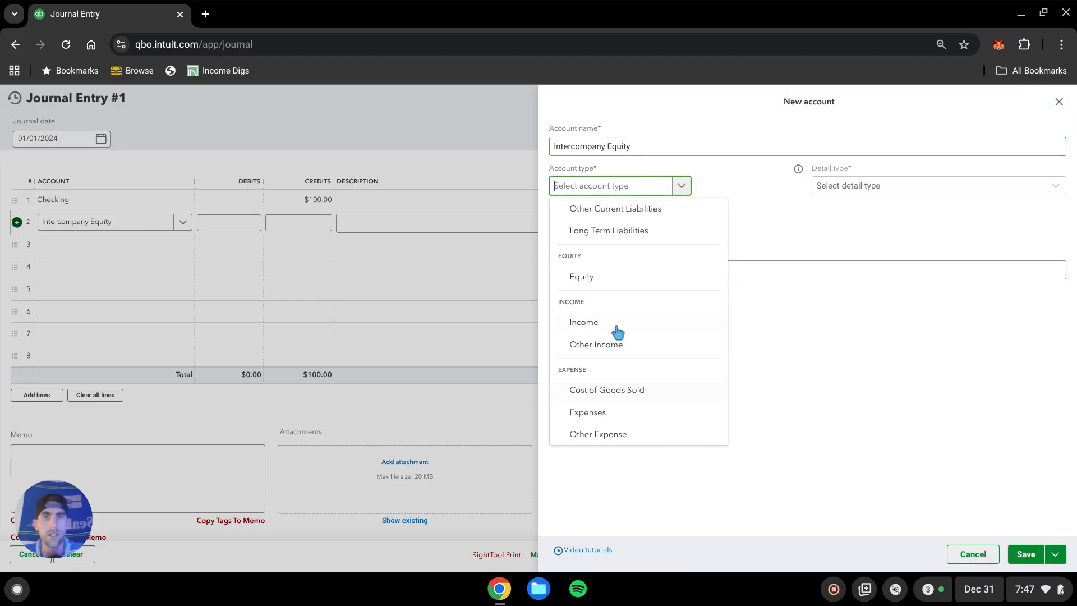
click(597, 282)
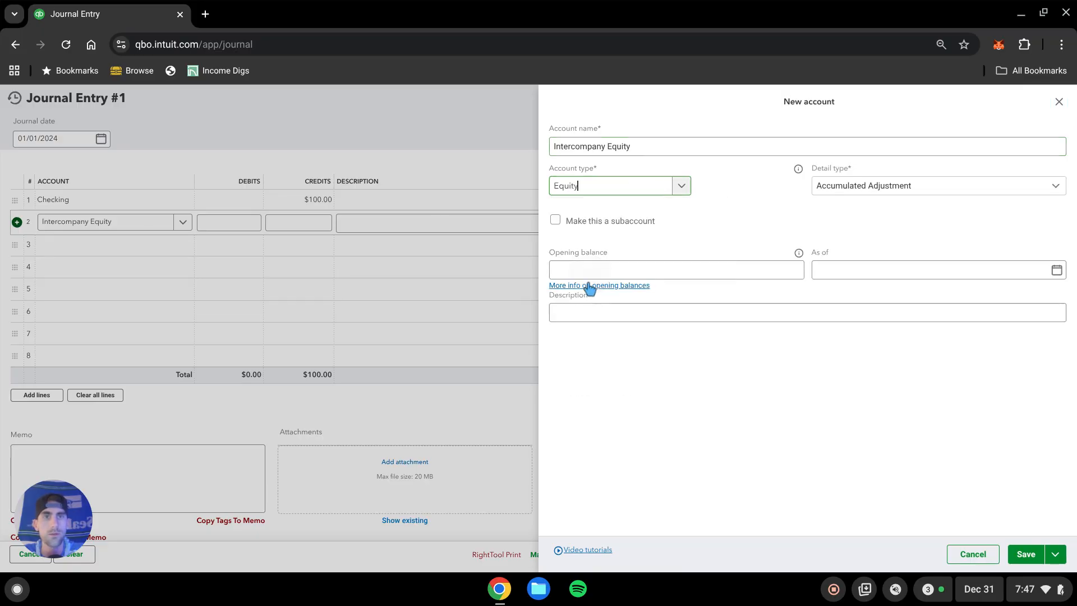
click(1027, 553)
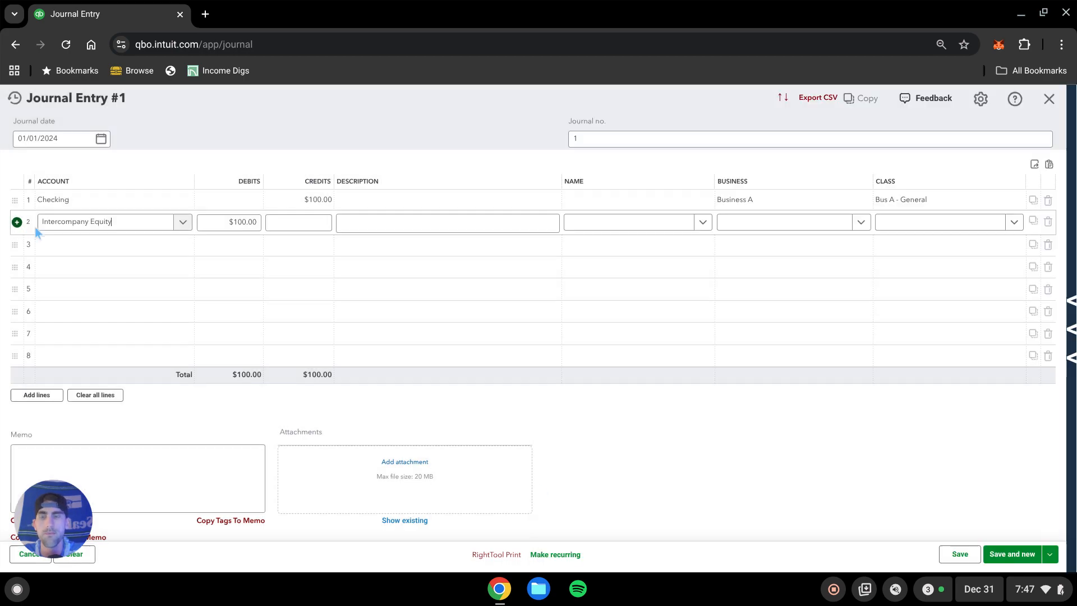
click(952, 225)
click(927, 265)
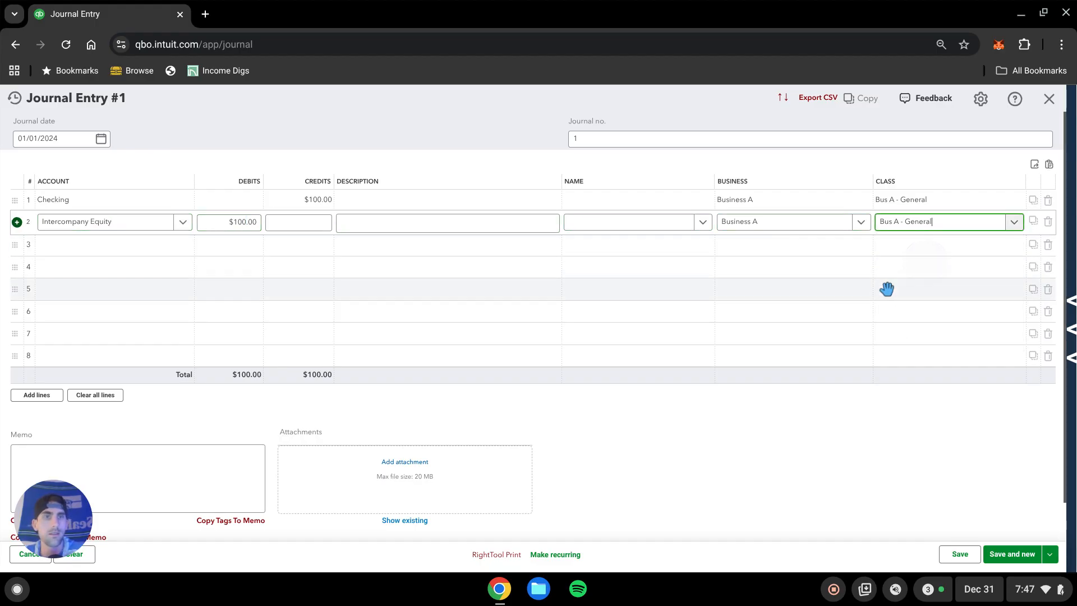
Add a third line debiting $100 to Checking for Business B with class Bus B - General.
click(136, 245)
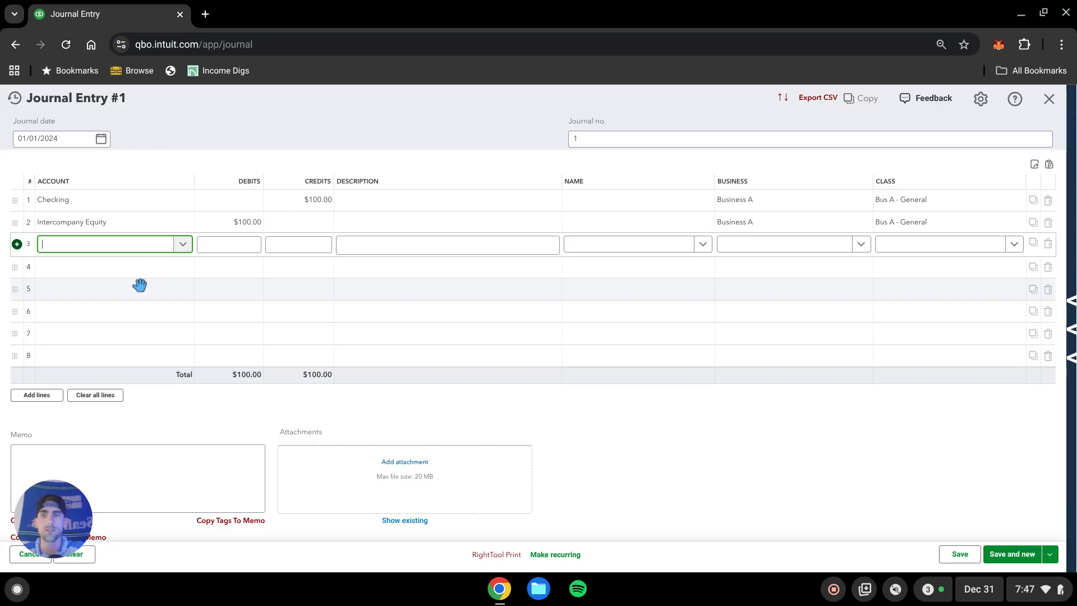
text(ehck)
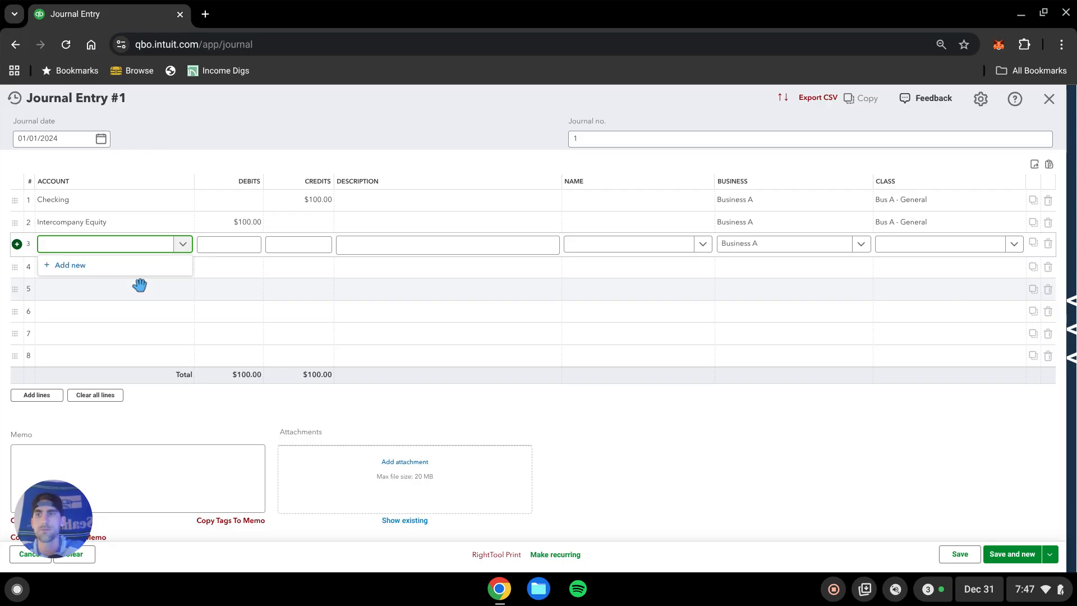
text(check)
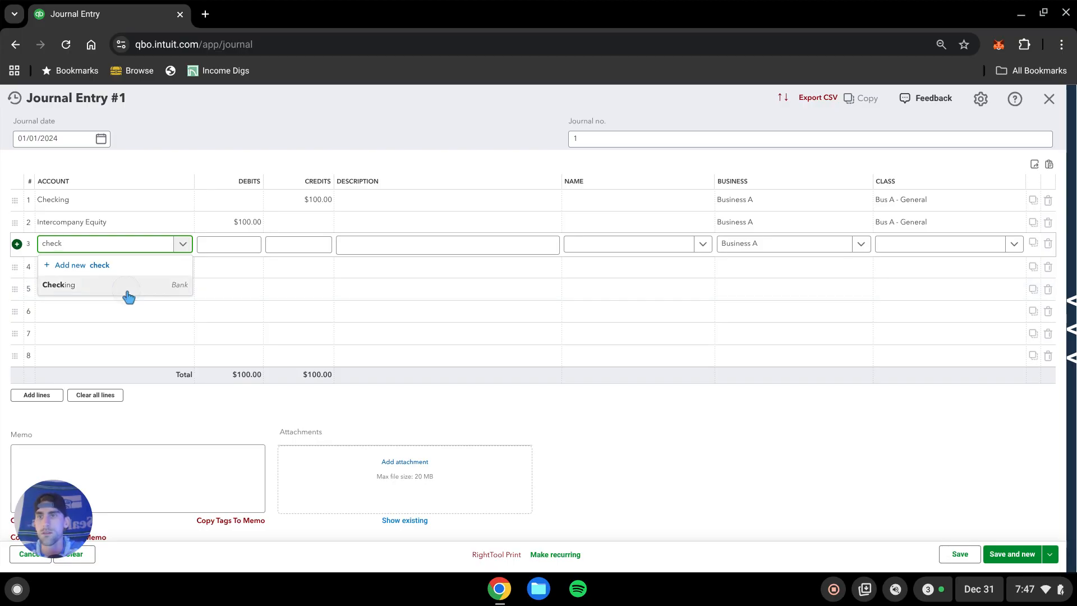
click(128, 291)
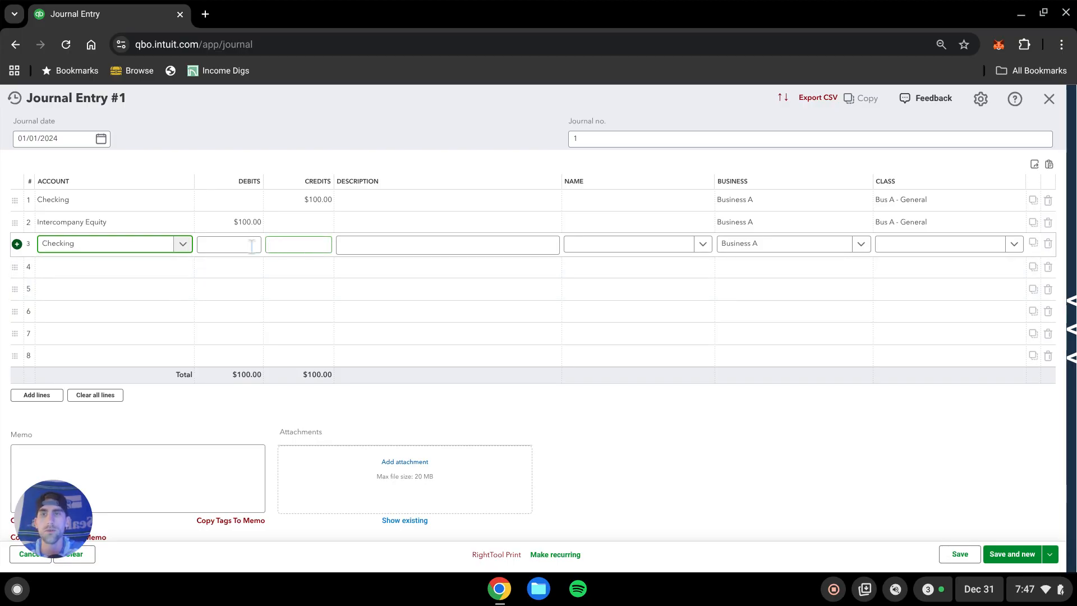
click(231, 244)
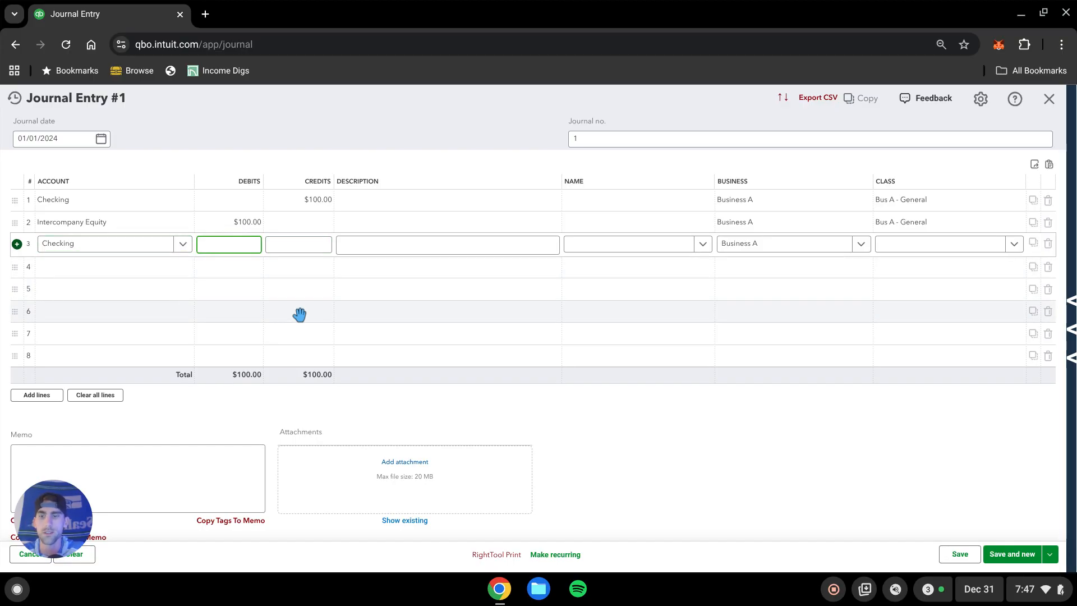
text(100)
key(Tab)
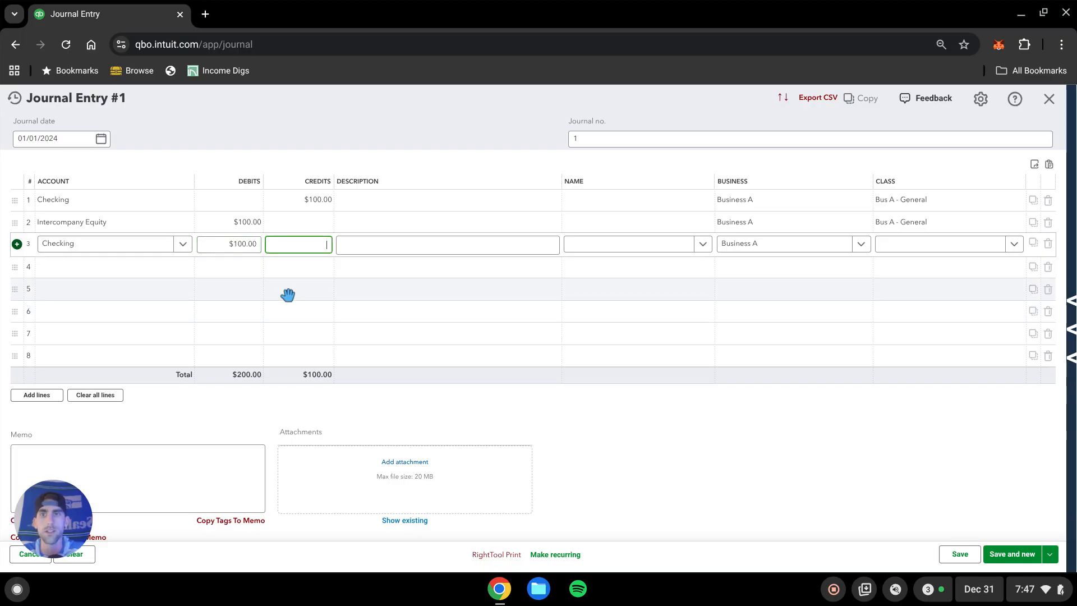
click(817, 243)
click(761, 305)
click(886, 246)
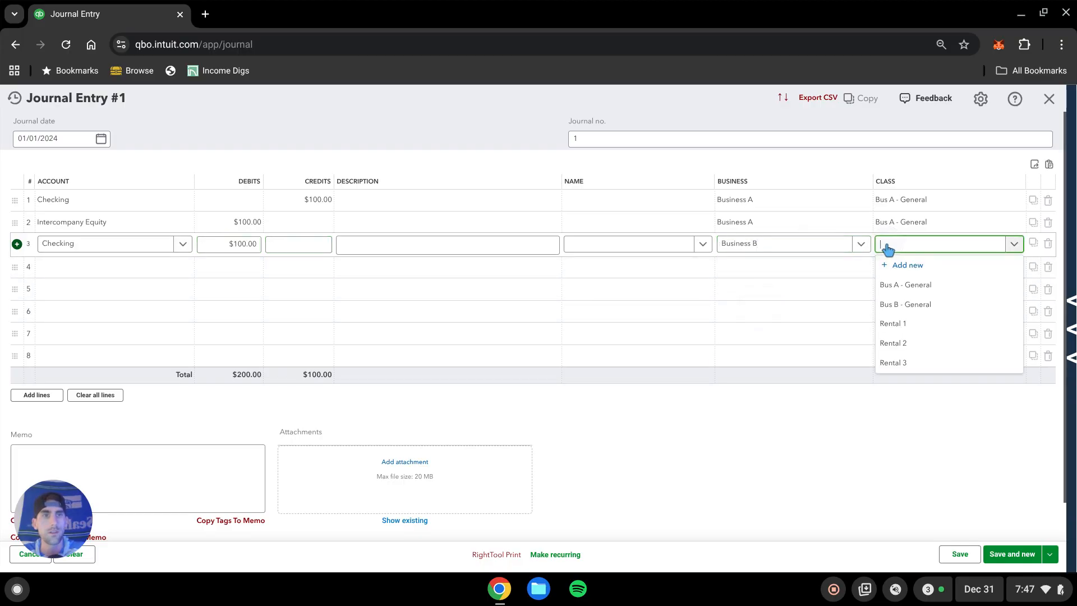
click(918, 306)
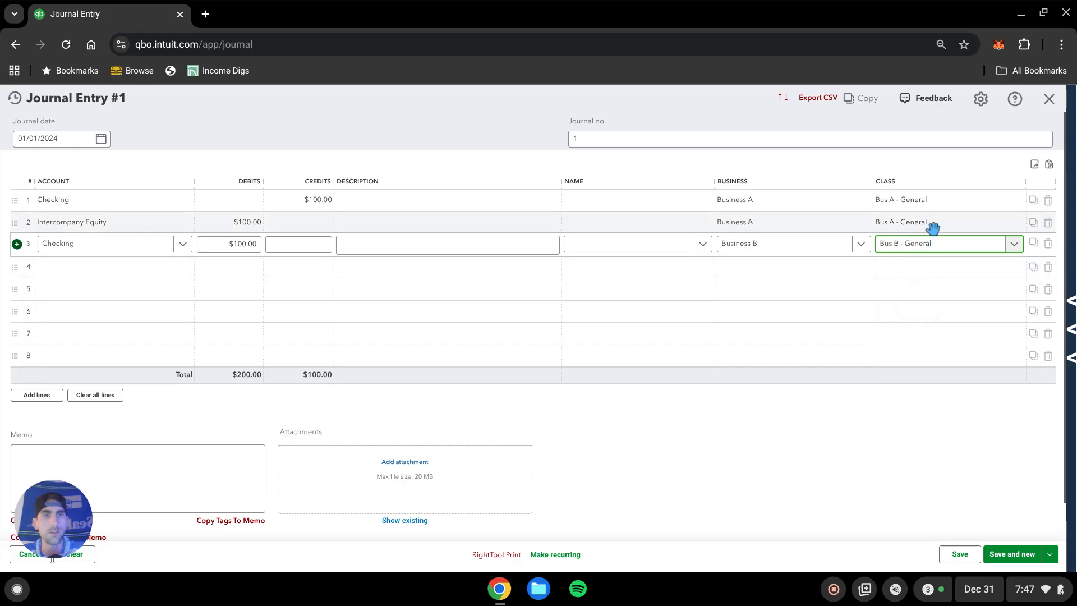
Add a fourth line crediting $100 to Intercompany Equity for Business B, class Bus B - General, and save the journal entry.
click(144, 266)
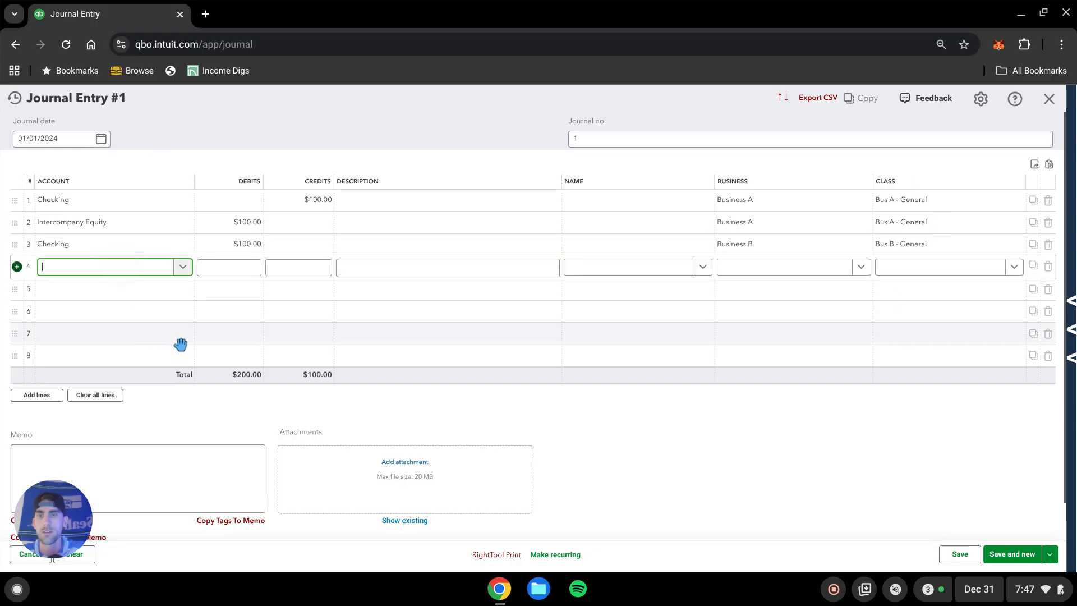
text(int)
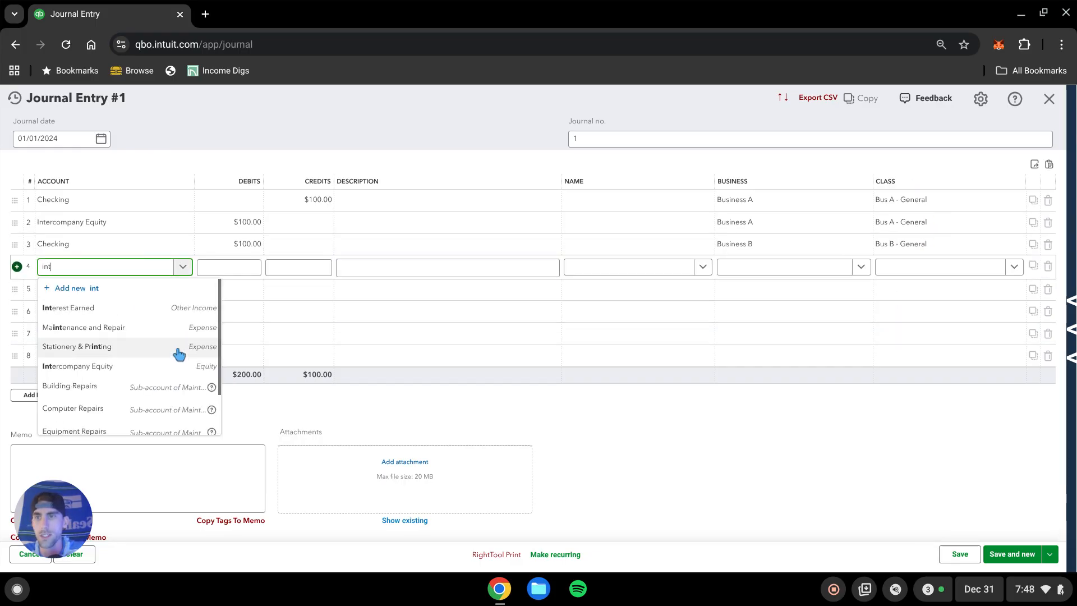
click(97, 370)
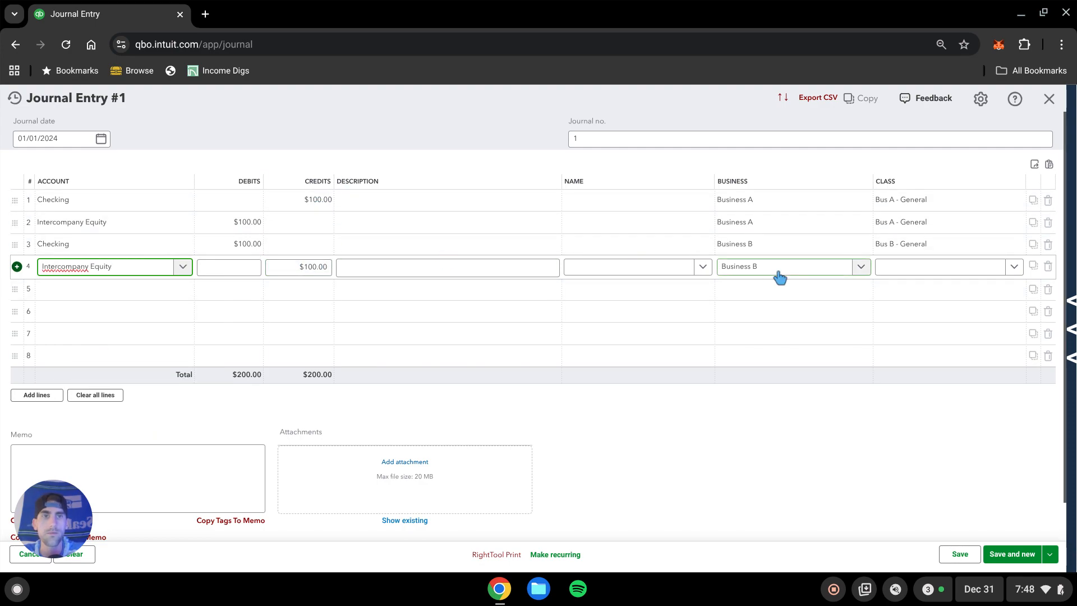
click(936, 269)
click(914, 328)
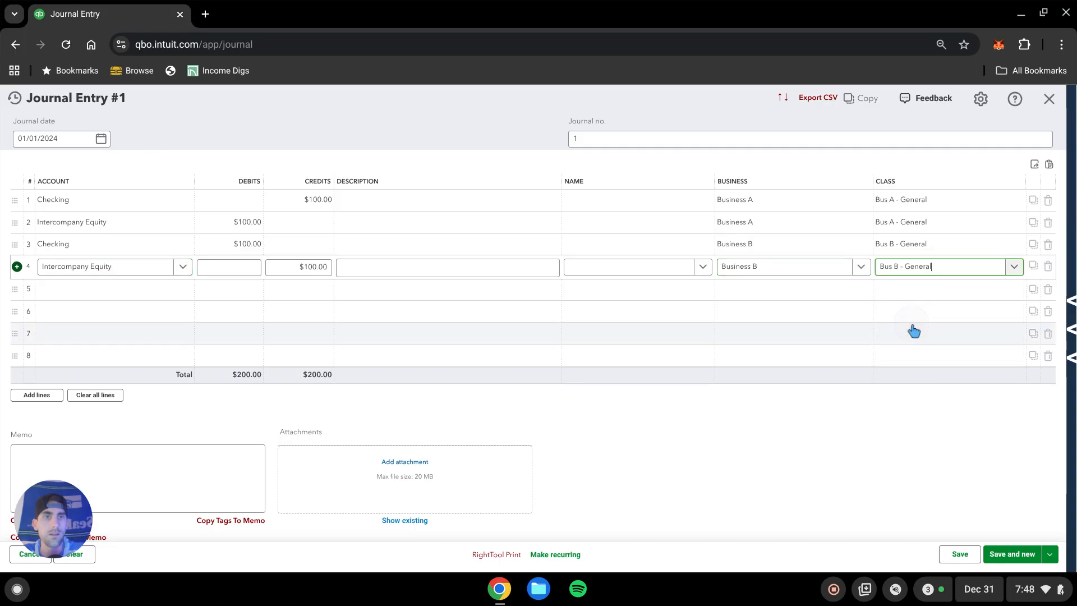
click(834, 456)
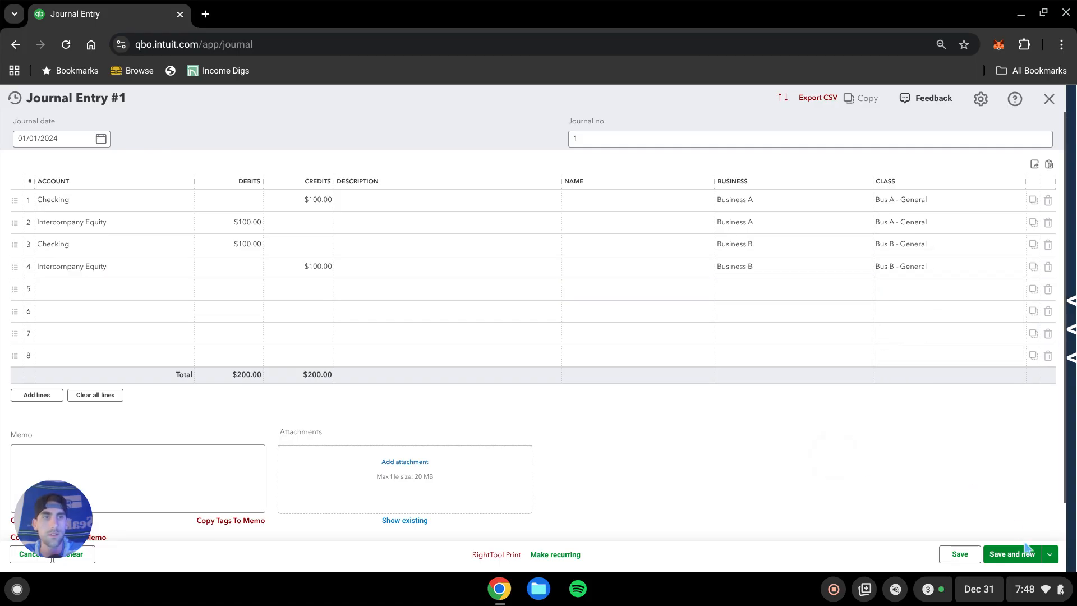
click(1005, 550)
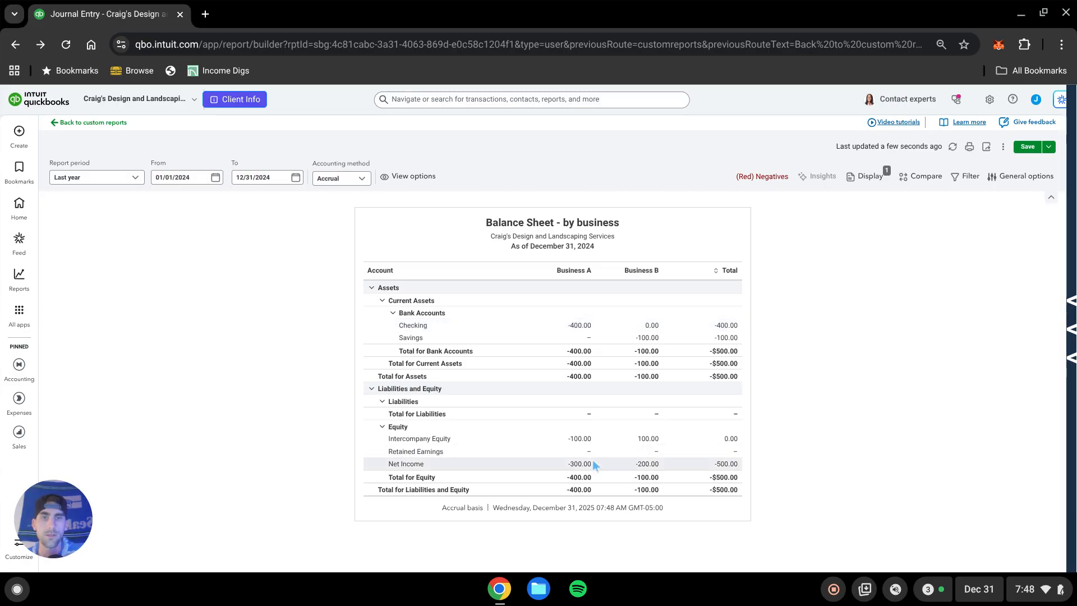
Drill into Business A's Intercompany Equity amount on the Balance Sheet by business report.
click(580, 438)
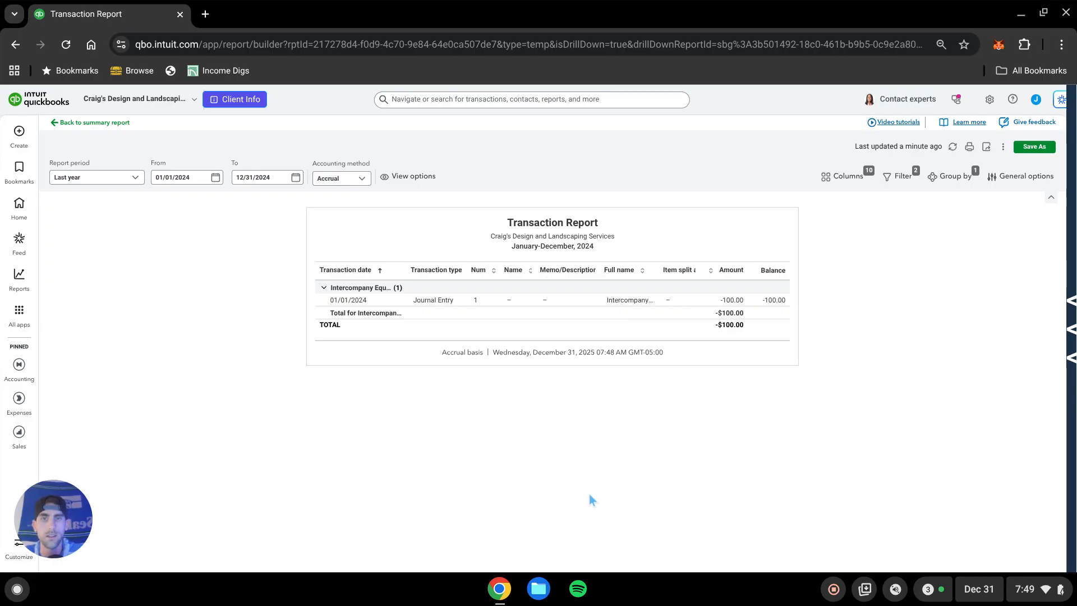
Open the drilled-down journal entry, delete both Intercompany Equity lines, and save the entry.
click(629, 300)
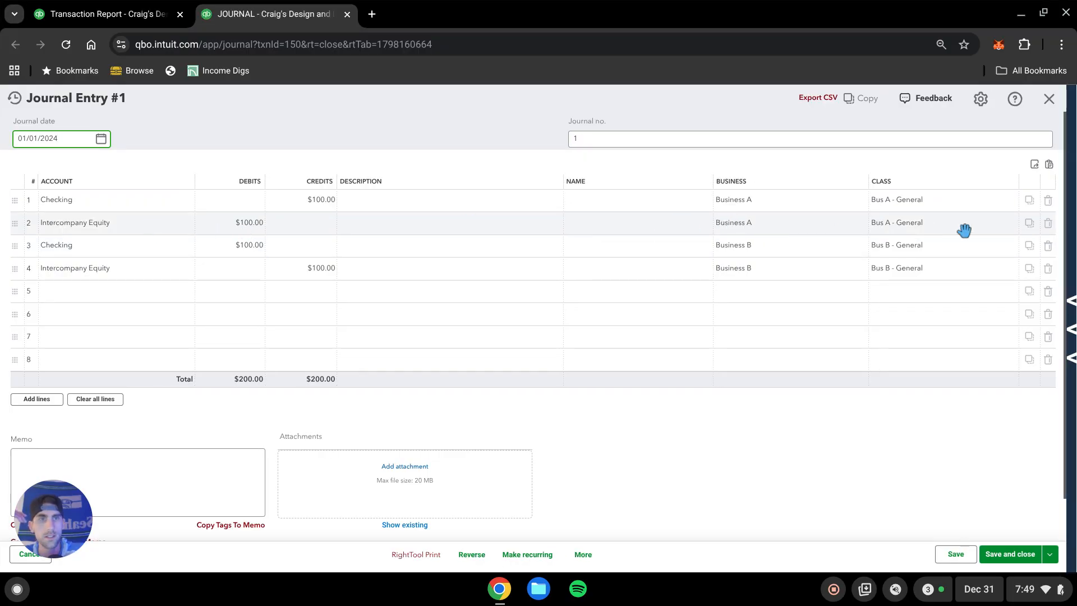
click(1047, 223)
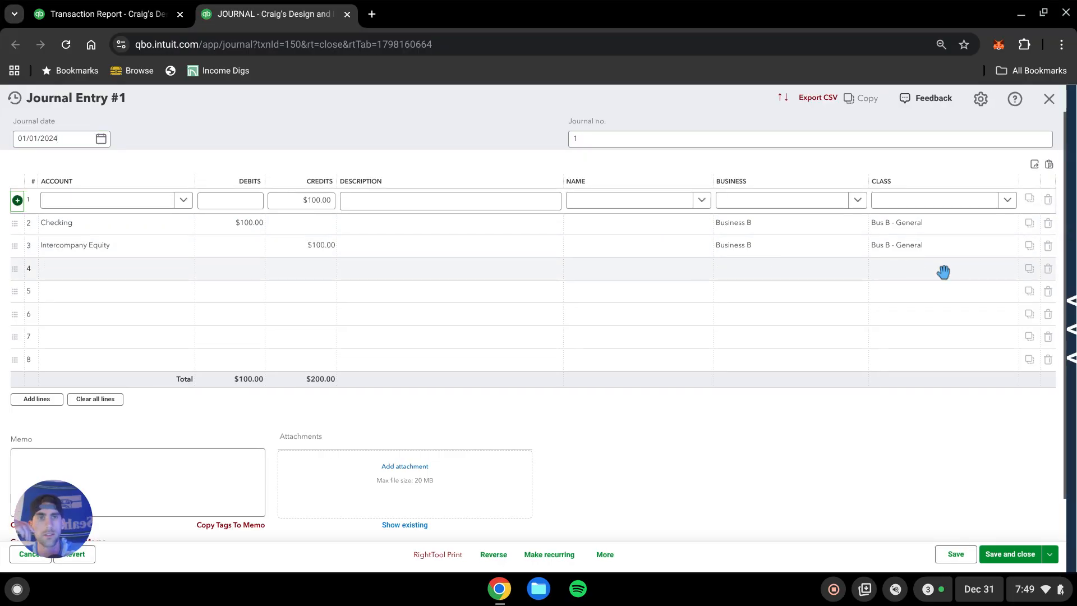
click(1047, 245)
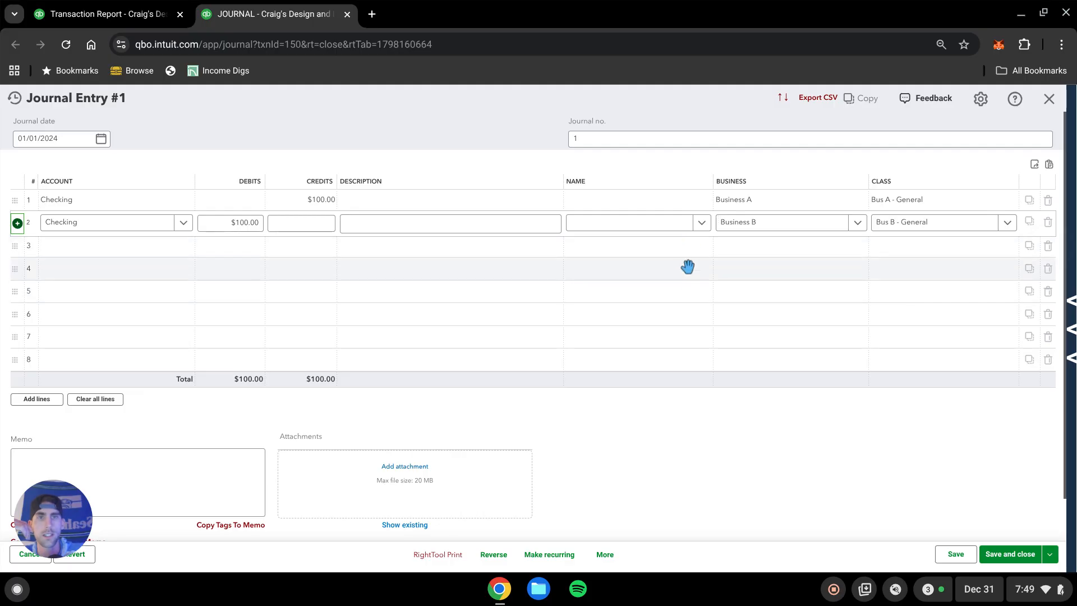
click(654, 431)
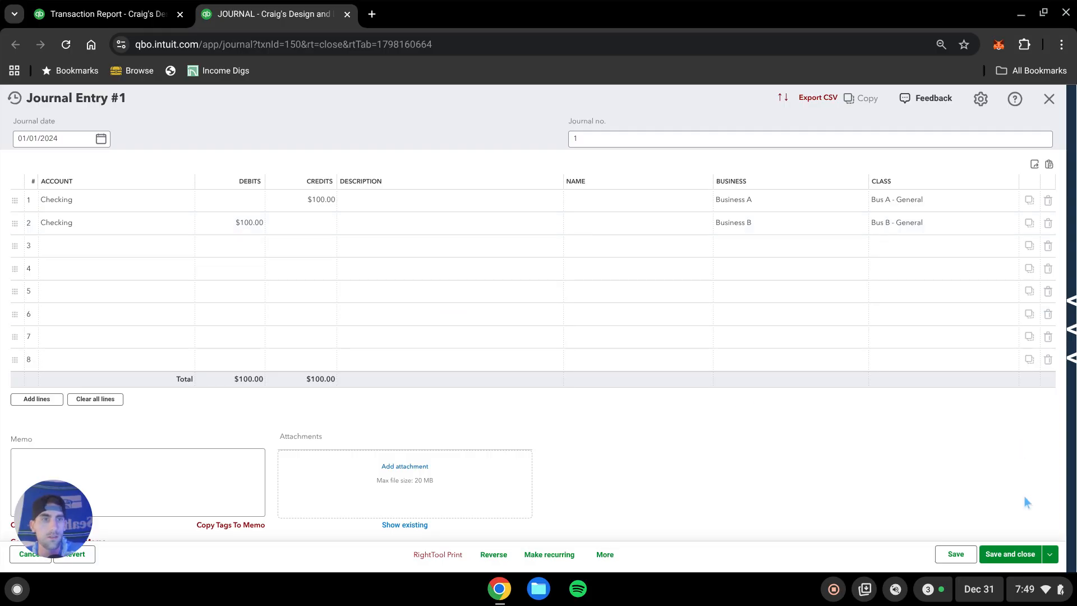
click(1015, 561)
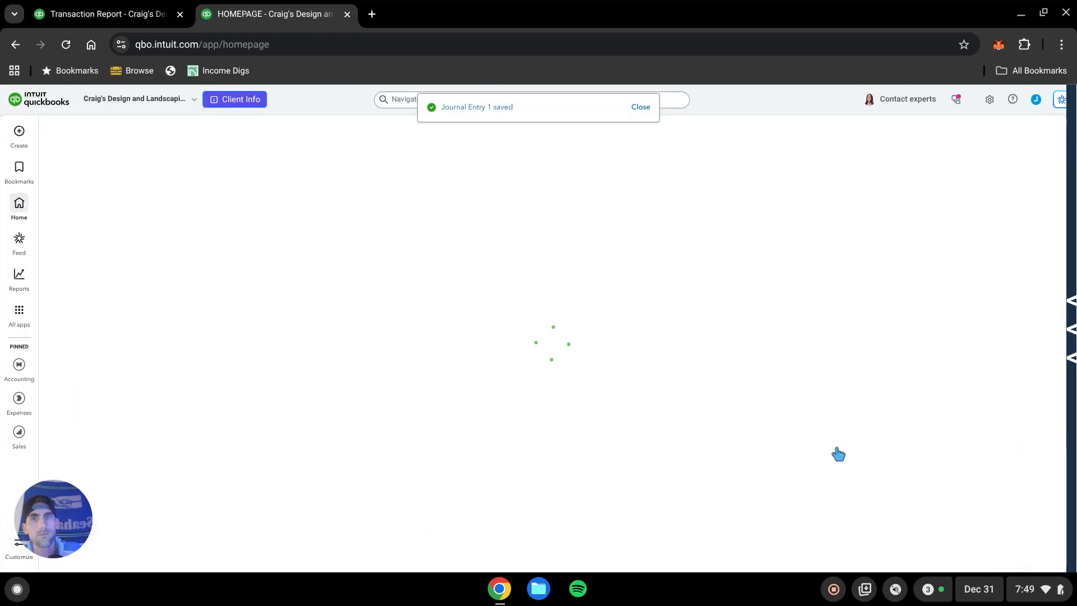
Close the journal entry tab, reload the transaction report, and go back to the summary report.
key(ctrl+w)
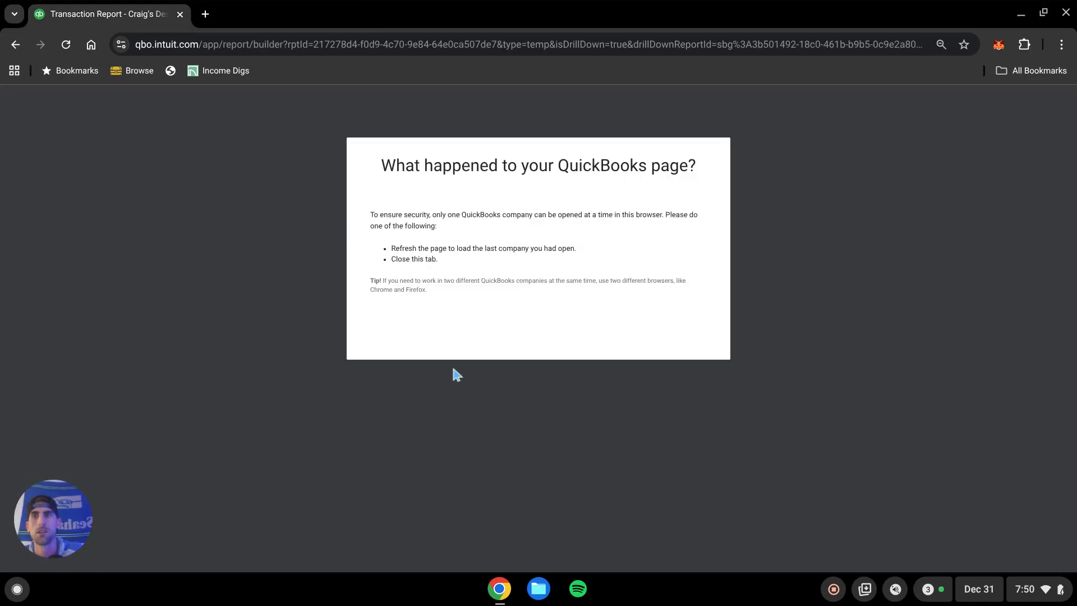
click(65, 44)
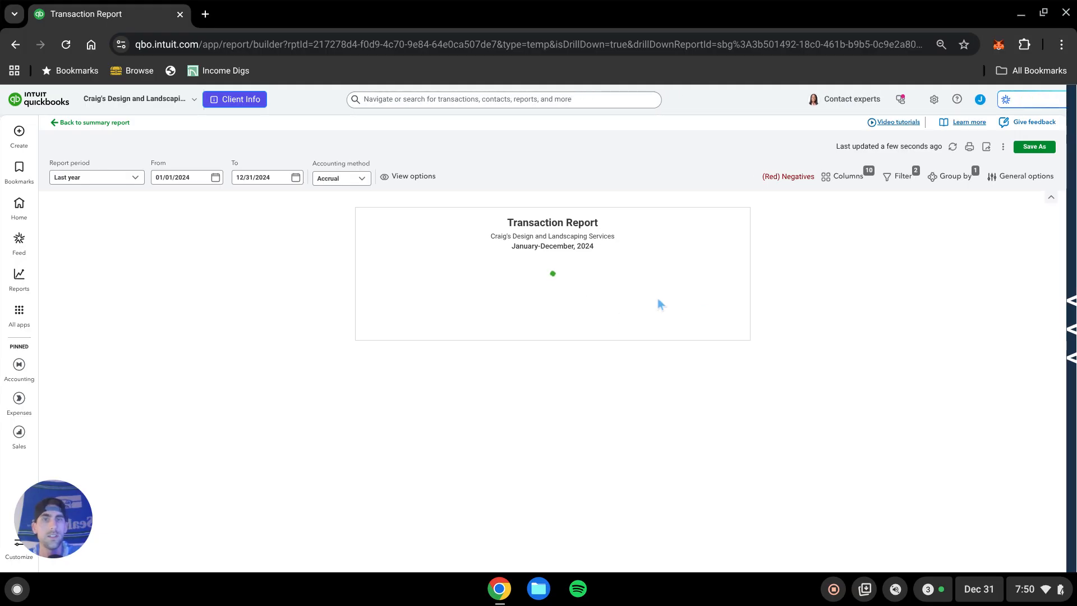
click(94, 122)
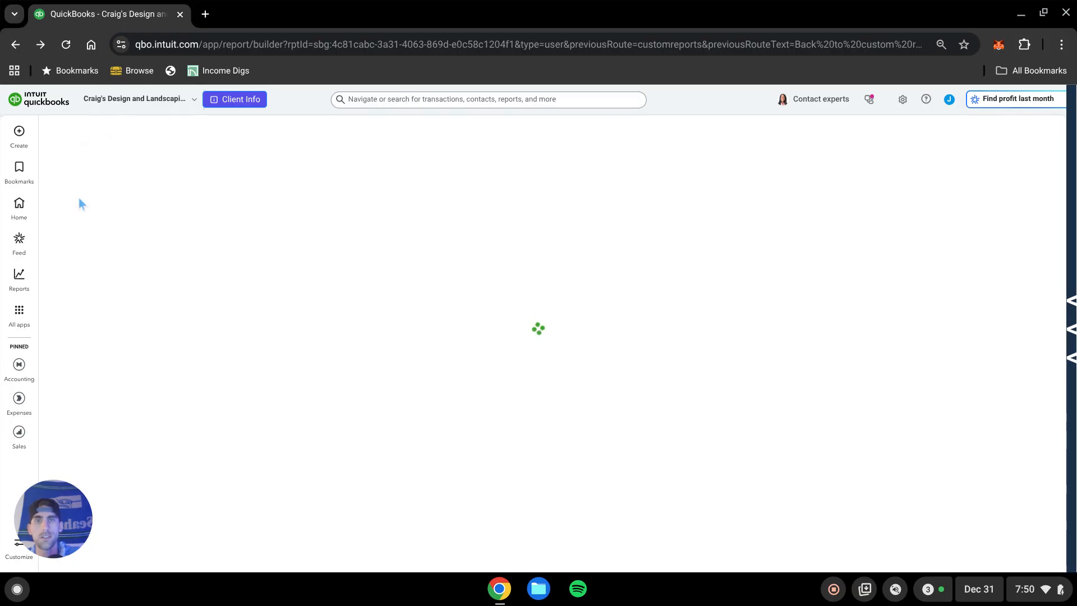